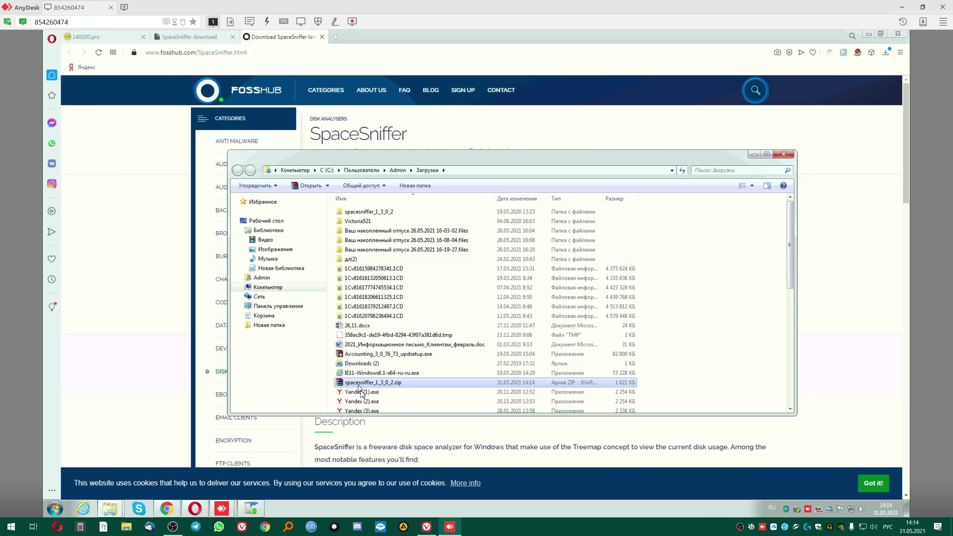
Step: Extract spacesniffer_1_3_0_2.zip into its own spacesniffer_1_3_0_2 folder, overwriting all existing files
{"action": "right_click", "coordinate": [366, 386]}
{"action": "mouse_move", "coordinate": [413, 237]}
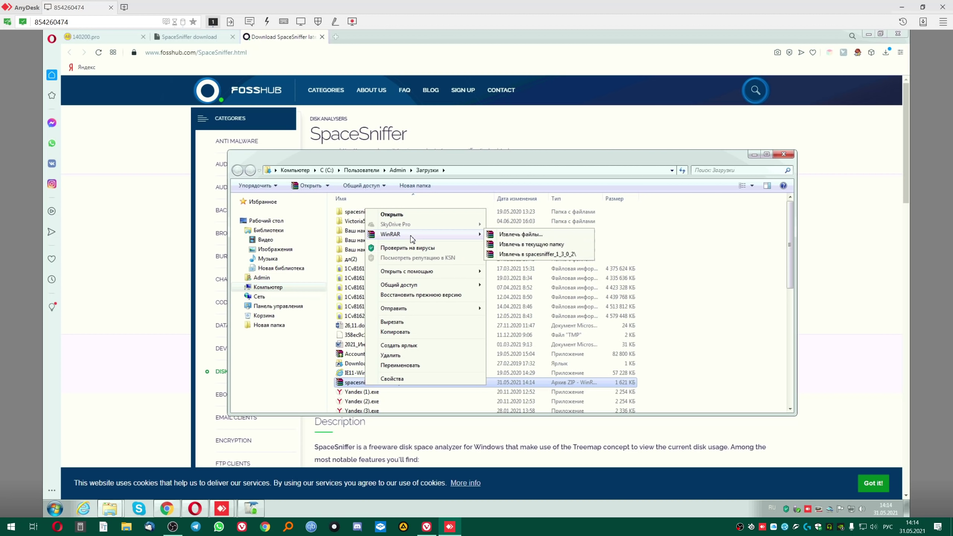
{"action": "left_click", "coordinate": [521, 255]}
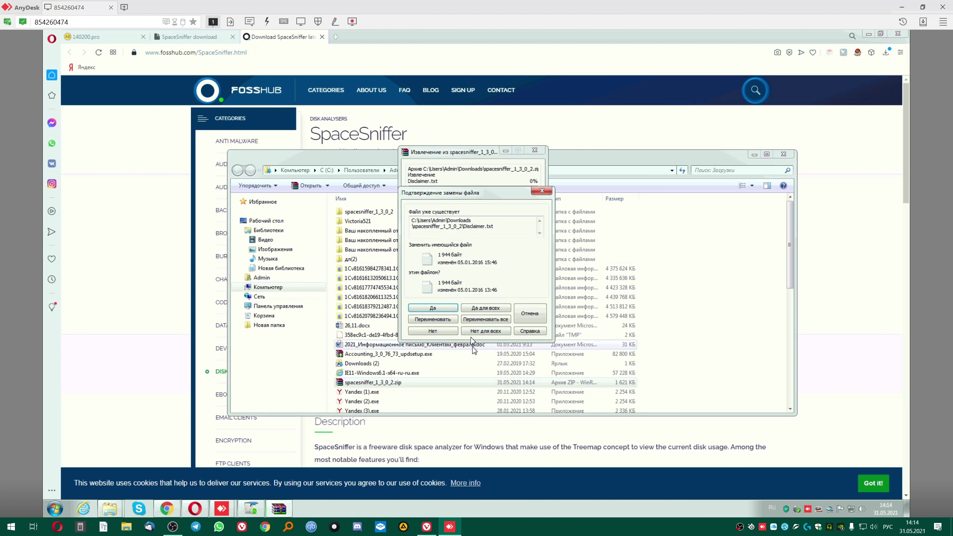
{"action": "left_click", "coordinate": [481, 307]}
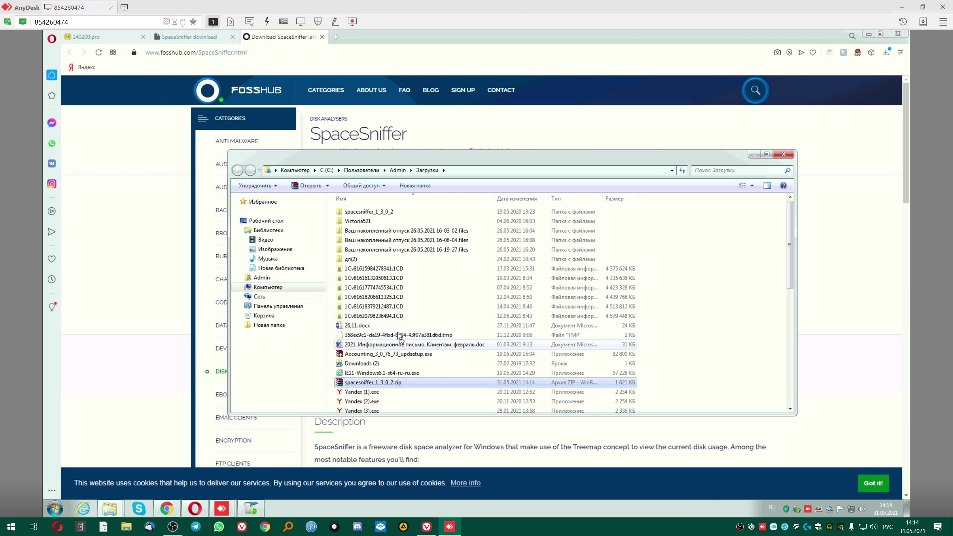
Step: Launch SpaceSniffer.exe from the extracted spacesniffer_1_3_0_2 folder and start a scan of drive C
{"action": "double_click", "coordinate": [380, 214]}
{"action": "left_click", "coordinate": [367, 249]}
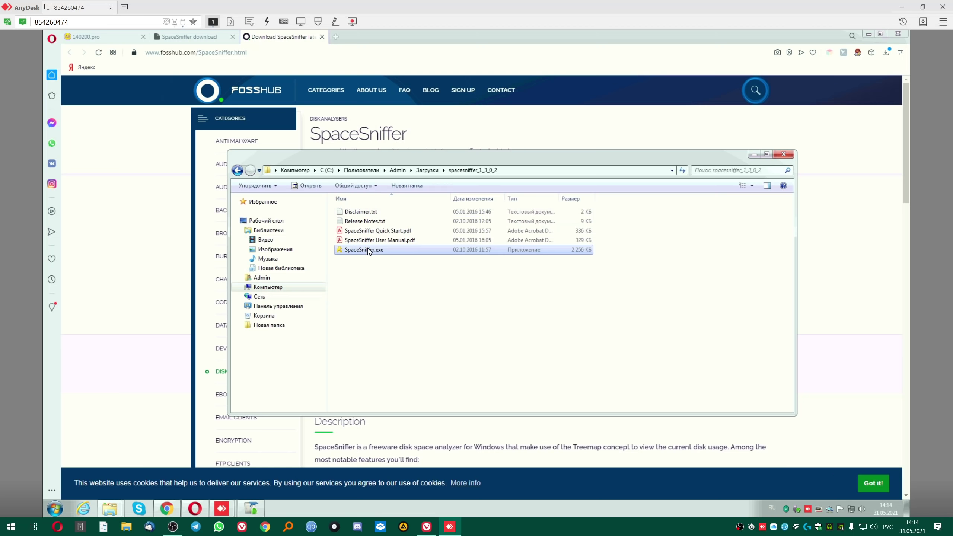
{"action": "right_click", "coordinate": [368, 249]}
{"action": "left_click", "coordinate": [382, 264]}
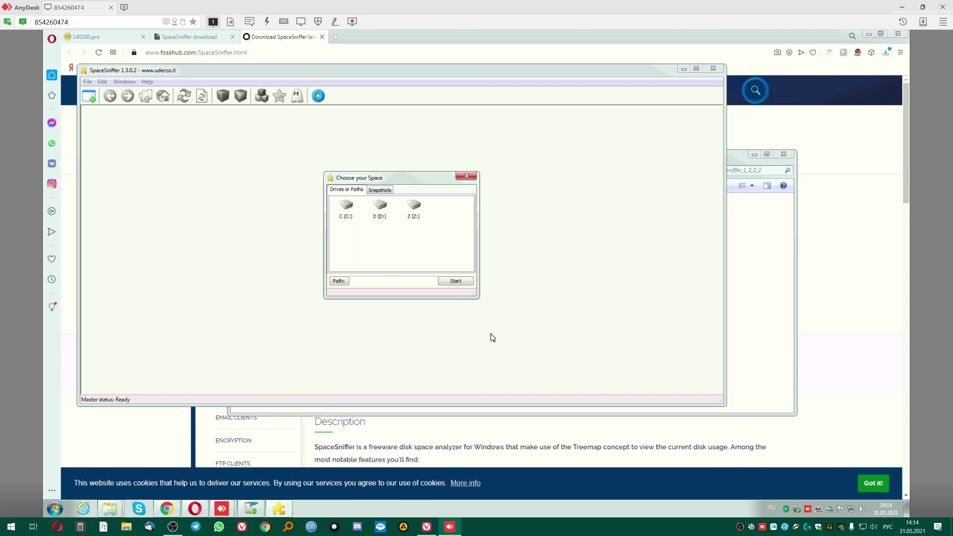
{"action": "double_click", "coordinate": [351, 220]}
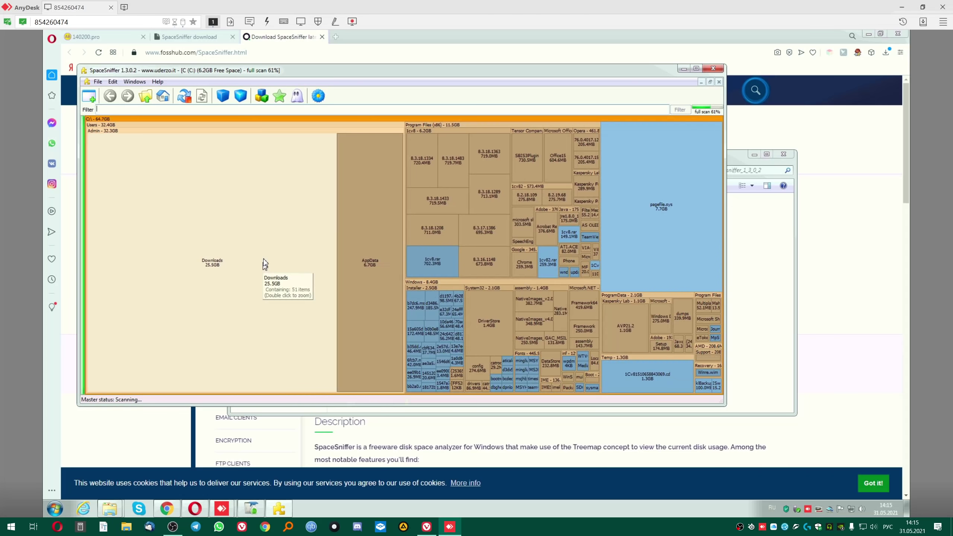
Step: Expand the Downloads block in the treemap and open that folder in Explorer, arranging both windows for viewing
{"action": "left_click", "coordinate": [254, 225]}
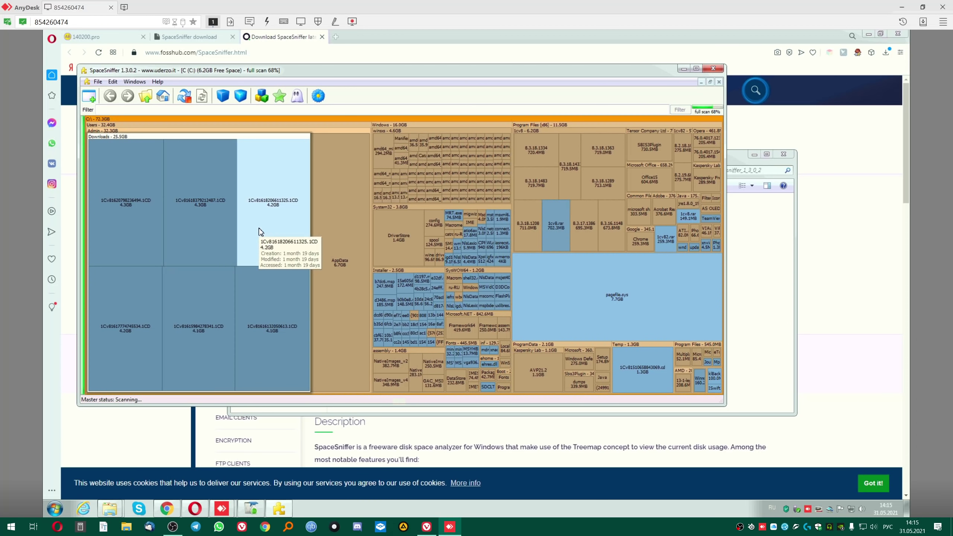
{"action": "left_click_drag", "start_coordinate": [394, 70], "coordinate": [470, 71]}
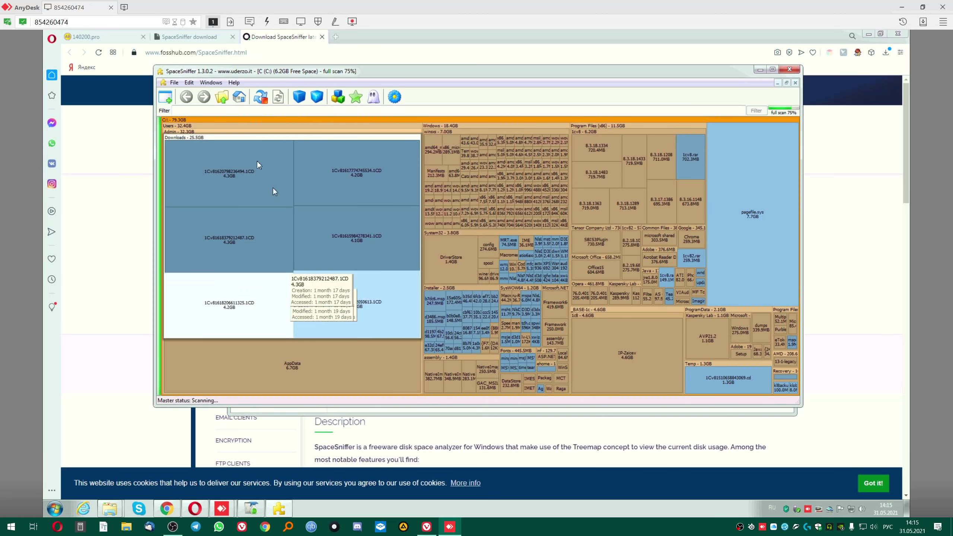
{"action": "right_click", "coordinate": [254, 140]}
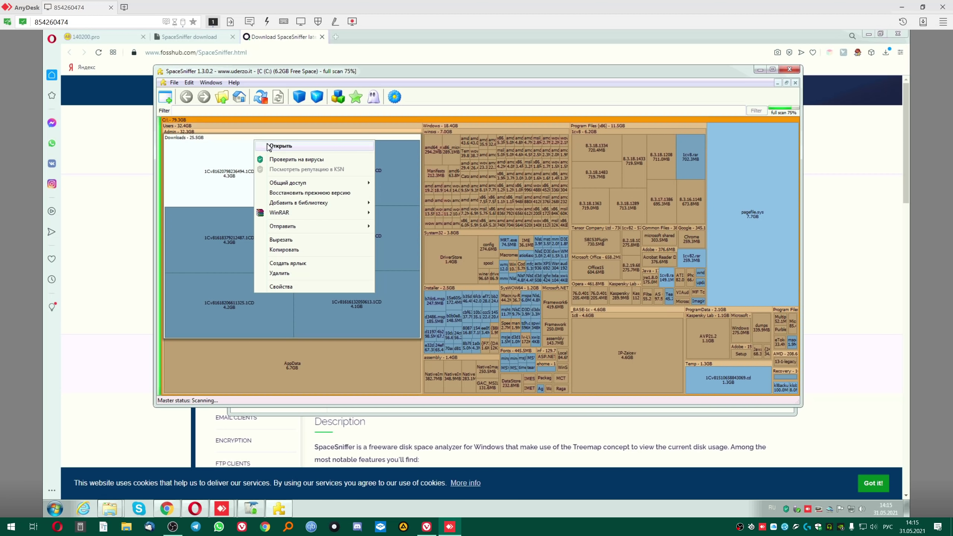
{"action": "left_click", "coordinate": [264, 145]}
{"action": "left_click_drag", "start_coordinate": [437, 173], "coordinate": [366, 174]}
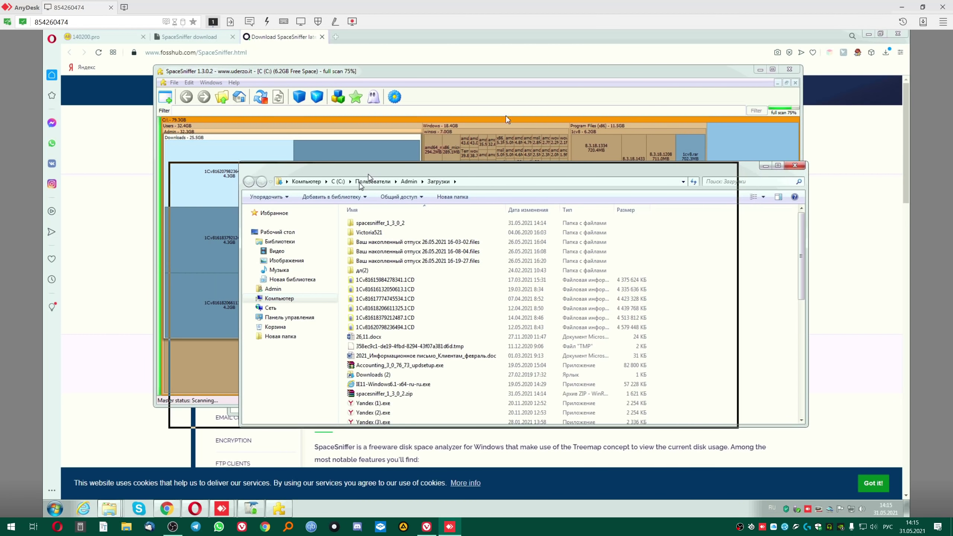
{"action": "left_click_drag", "start_coordinate": [559, 71], "coordinate": [581, 67]}
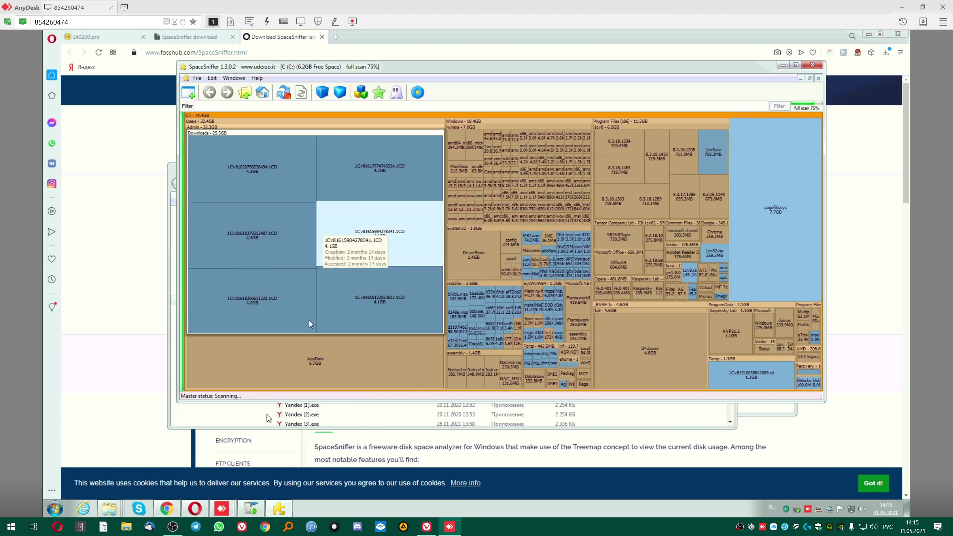
Step: Open the computer's system properties from the Windows 7 Start menu
{"action": "left_click", "coordinate": [55, 509]}
{"action": "right_click", "coordinate": [211, 393]}
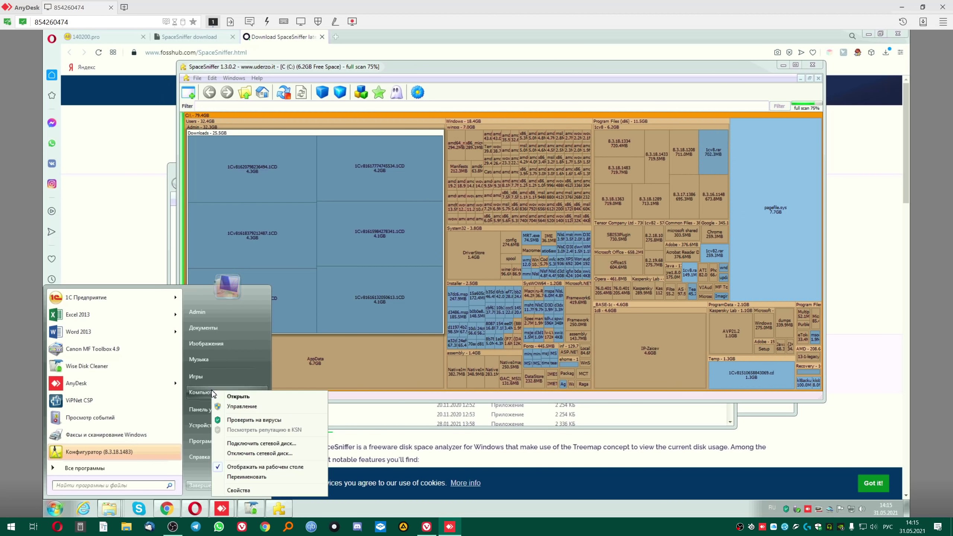
{"action": "left_click", "coordinate": [235, 492]}
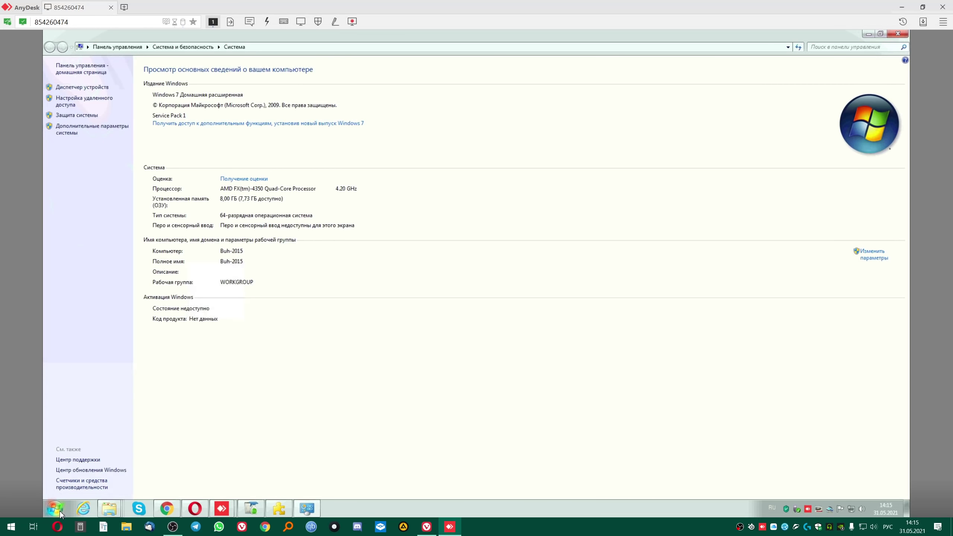
Step: Open Disk Management in Computer Management, enlarge the window to review all three disks, and minimise it
{"action": "left_click", "coordinate": [55, 508]}
{"action": "right_click", "coordinate": [200, 394]}
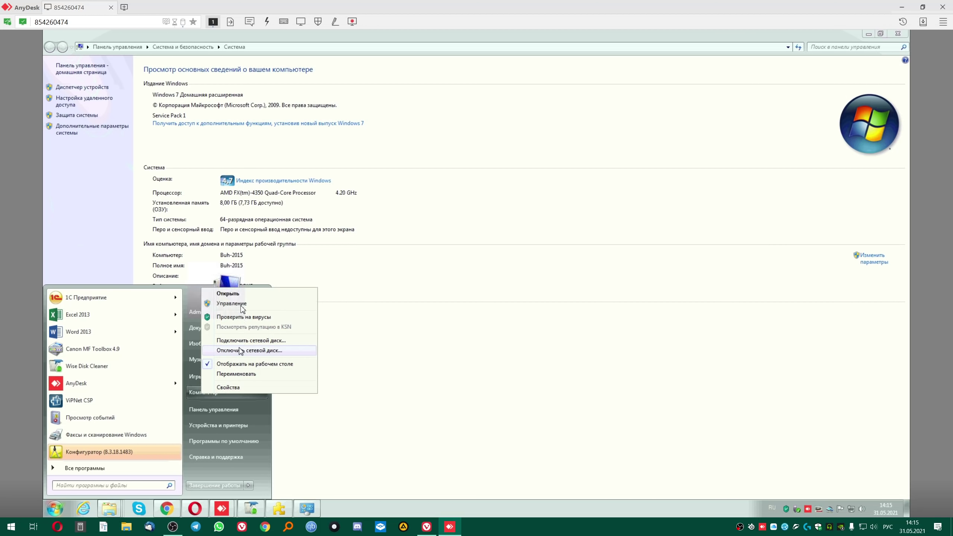
{"action": "key", "text": "Escape"}
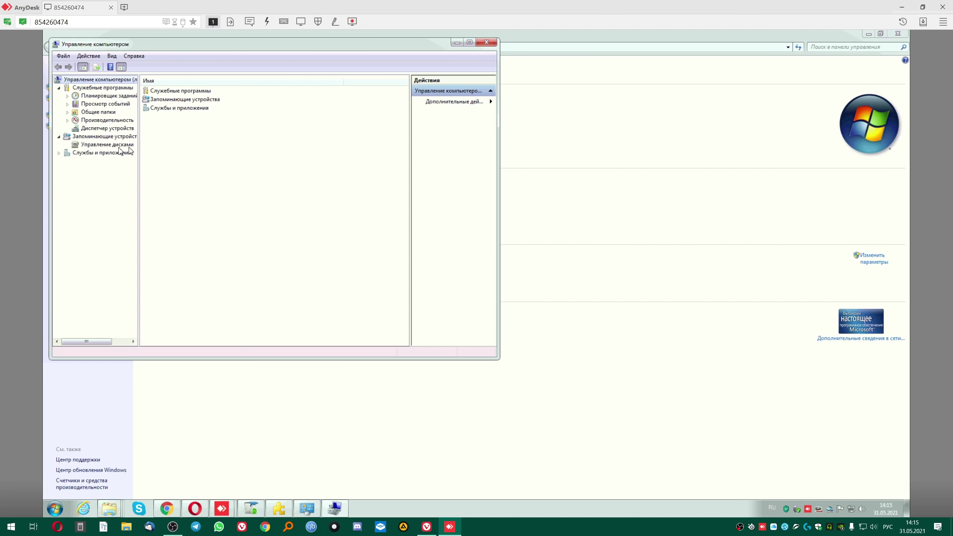
{"action": "left_click", "coordinate": [119, 147]}
{"action": "left_click_drag", "start_coordinate": [304, 47], "coordinate": [487, 79]}
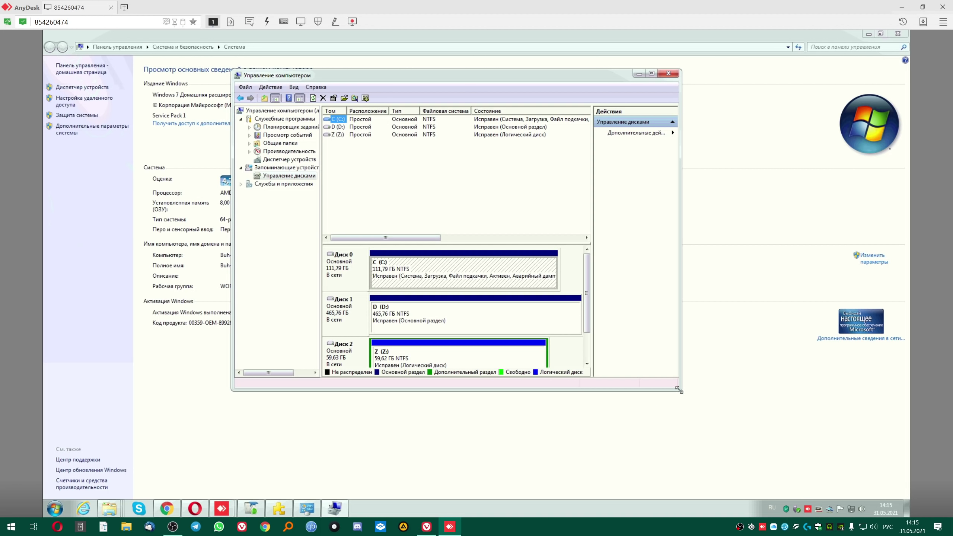
{"action": "left_click_drag", "start_coordinate": [680, 390], "coordinate": [717, 459]}
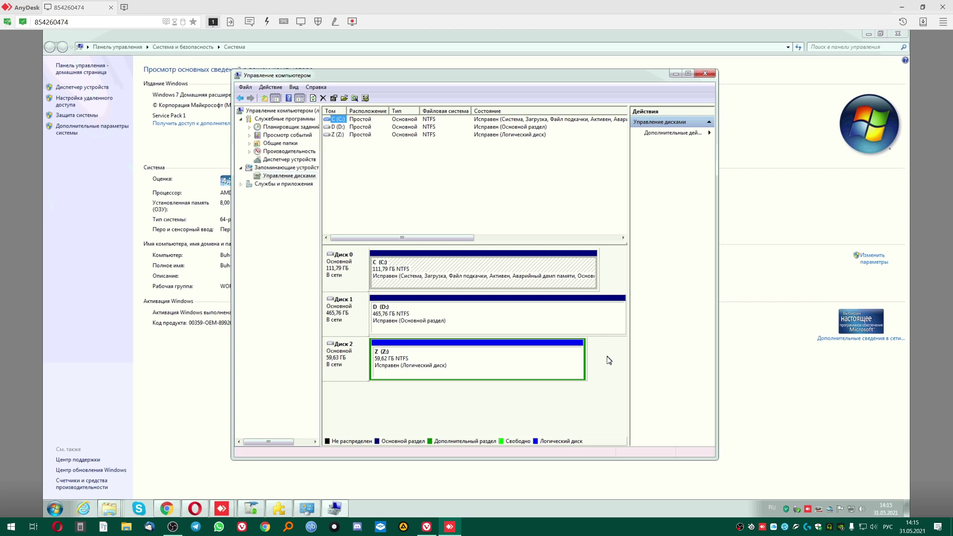
{"action": "left_click", "coordinate": [674, 73]}
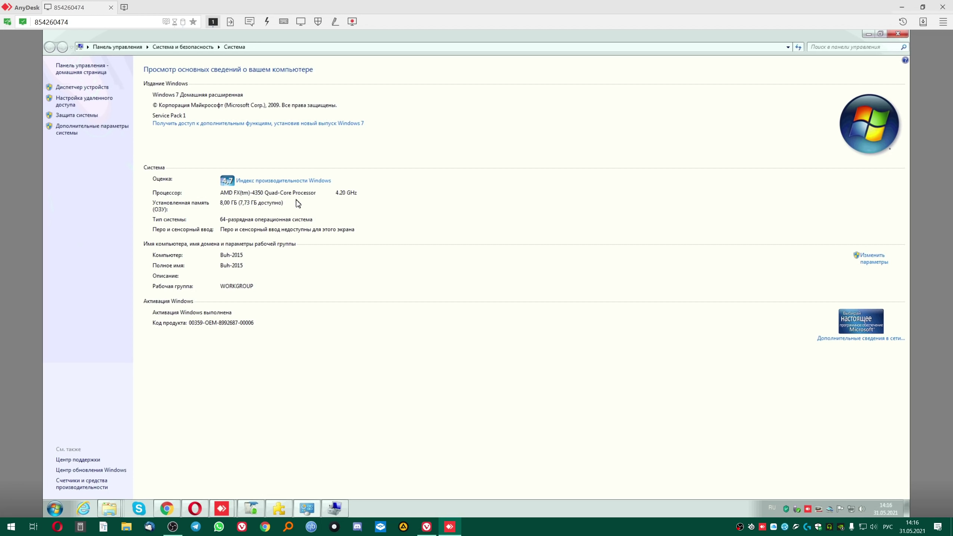
Step: Open the virtual memory settings through the advanced system settings and the advanced performance options
{"action": "left_click", "coordinate": [880, 35]}
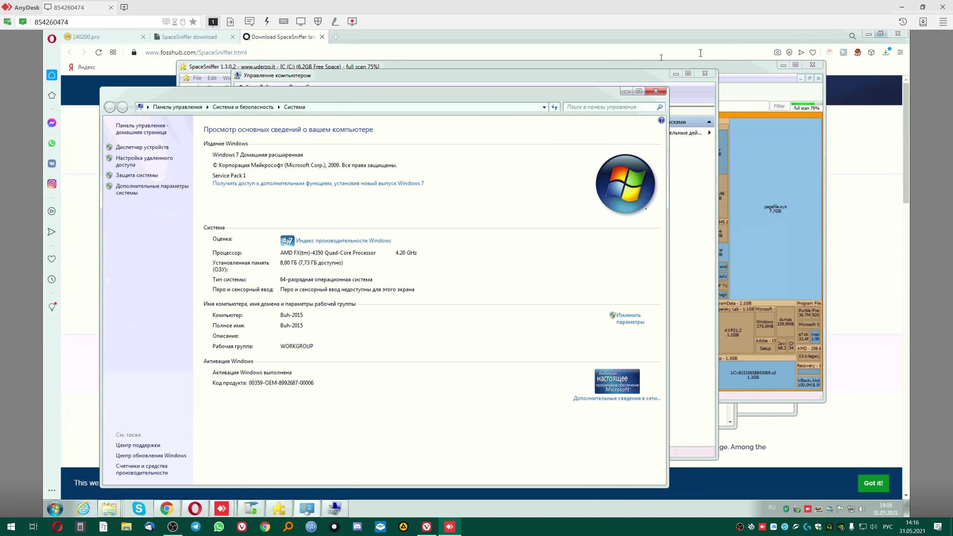
{"action": "left_click_drag", "start_coordinate": [584, 93], "coordinate": [600, 64]}
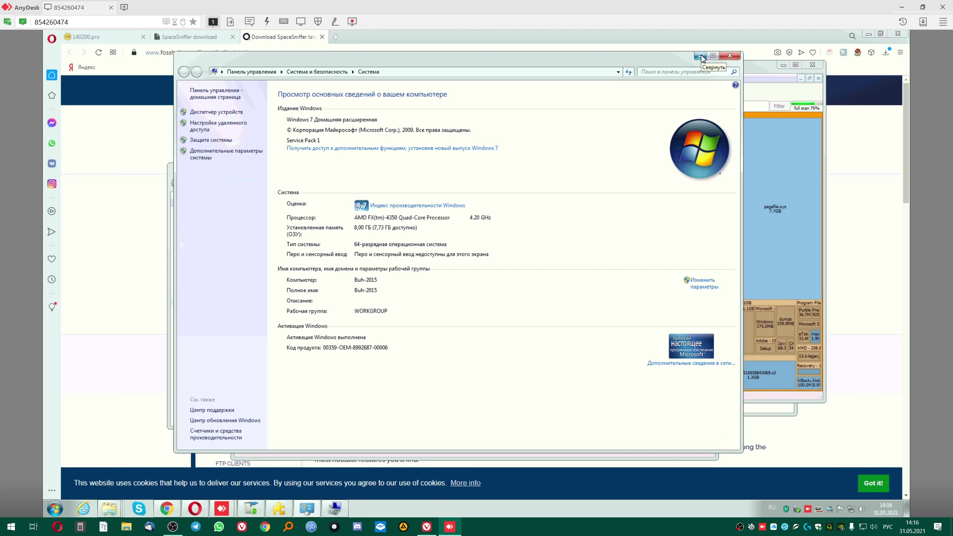
{"action": "left_click", "coordinate": [202, 157]}
{"action": "left_click", "coordinate": [277, 195]}
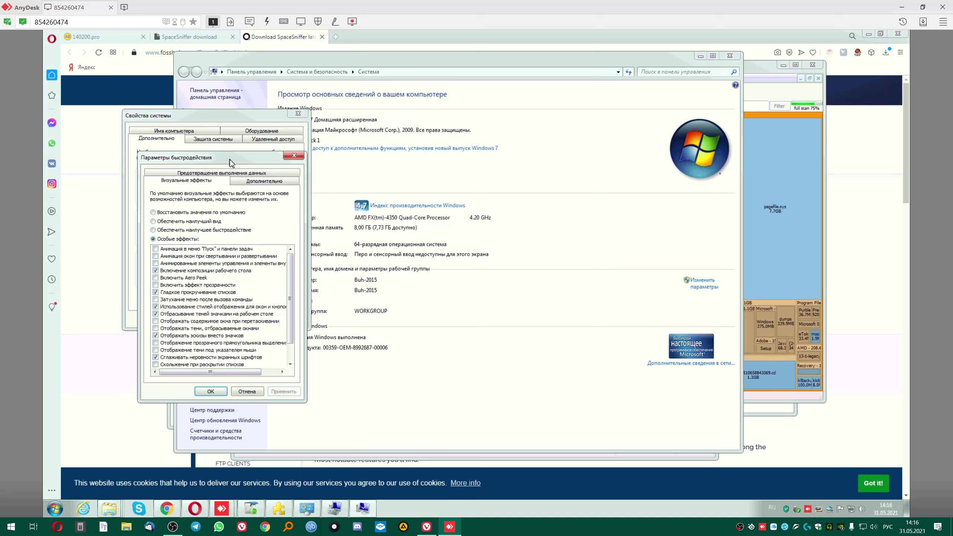
{"action": "left_click_drag", "start_coordinate": [230, 162], "coordinate": [448, 150]}
{"action": "left_click", "coordinate": [469, 171]}
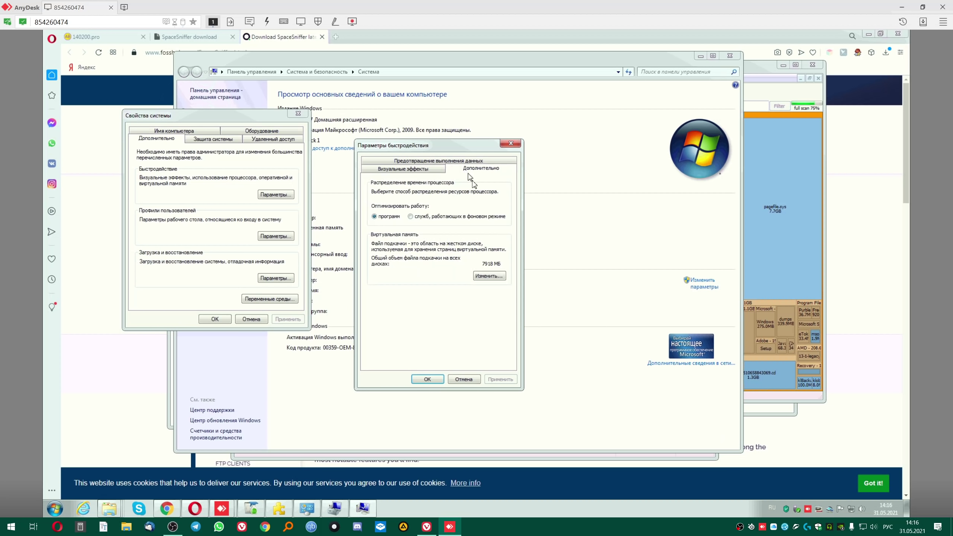
{"action": "left_click", "coordinate": [489, 276]}
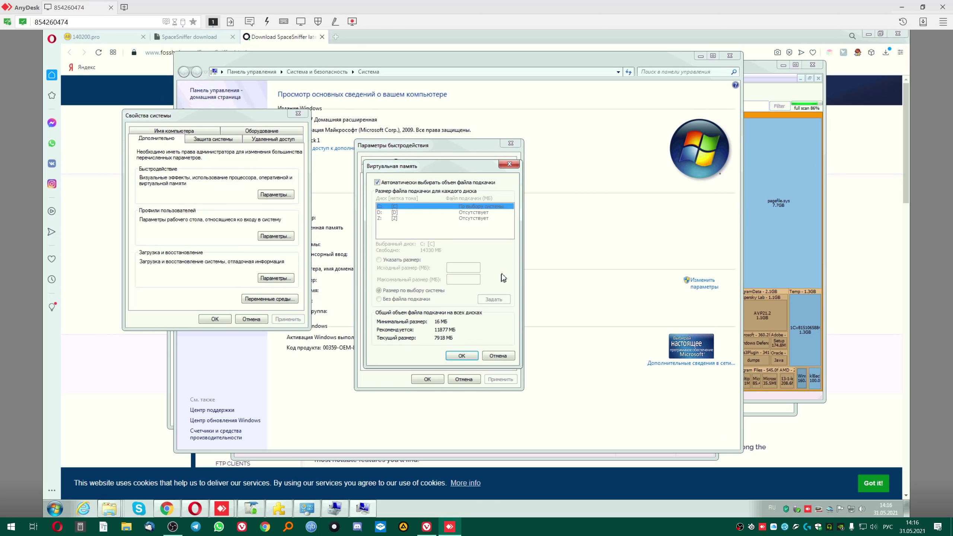
Step: Turn off automatic paging file sizing and give drive C a custom paging file of 2000 MB initial and maximum size
{"action": "left_click", "coordinate": [377, 183]}
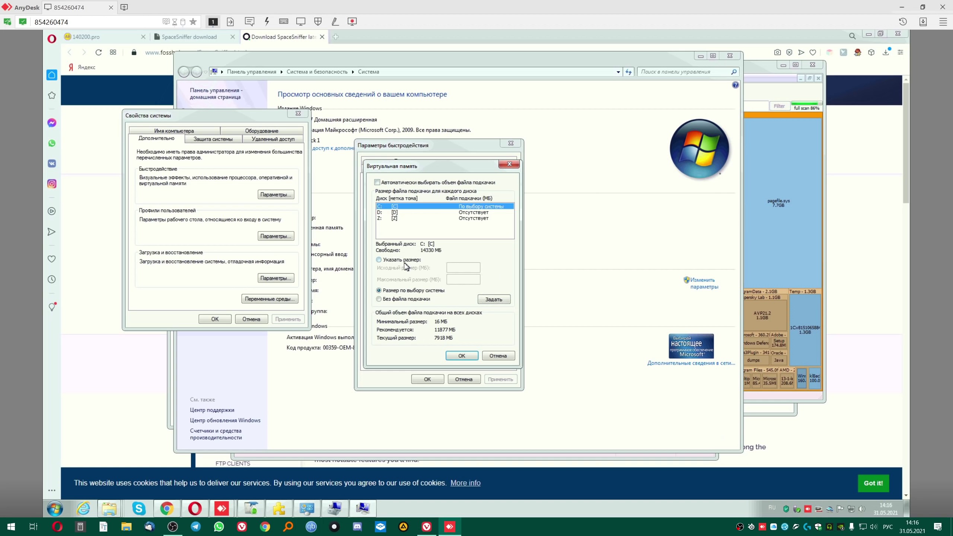
{"action": "left_click", "coordinate": [404, 262]}
{"action": "left_click", "coordinate": [459, 268]}
{"action": "type", "text": "2000"}
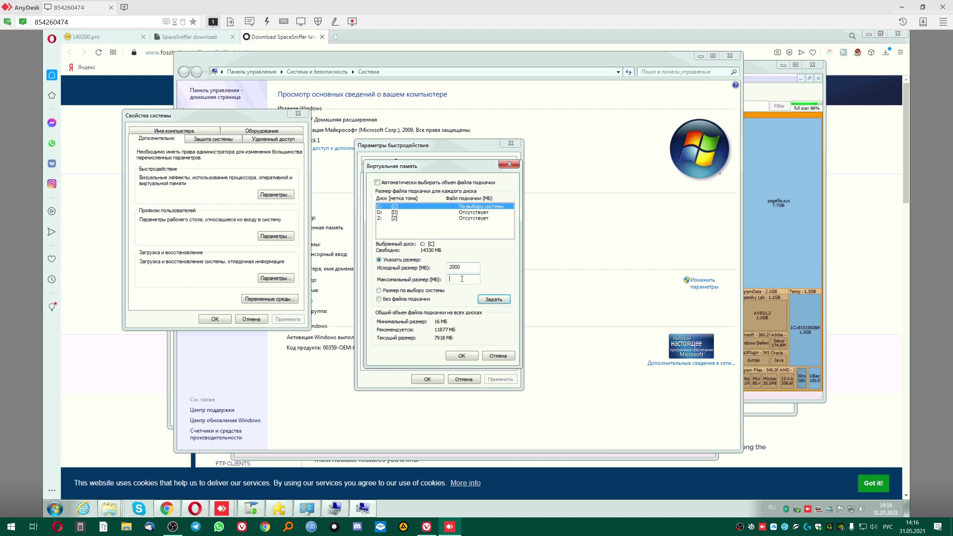
{"action": "left_click", "coordinate": [491, 300]}
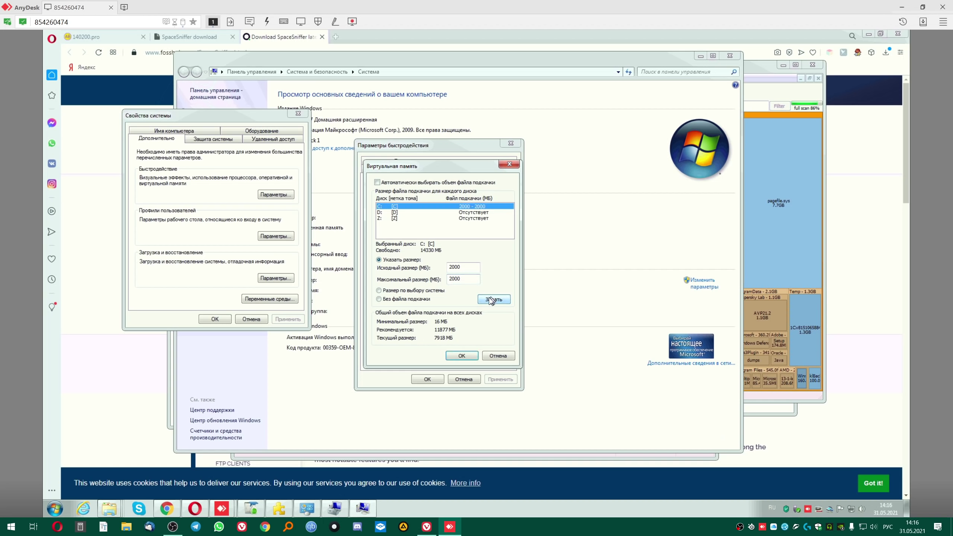
Step: Assign drive D a paging file with a system-managed size
{"action": "left_click", "coordinate": [459, 213]}
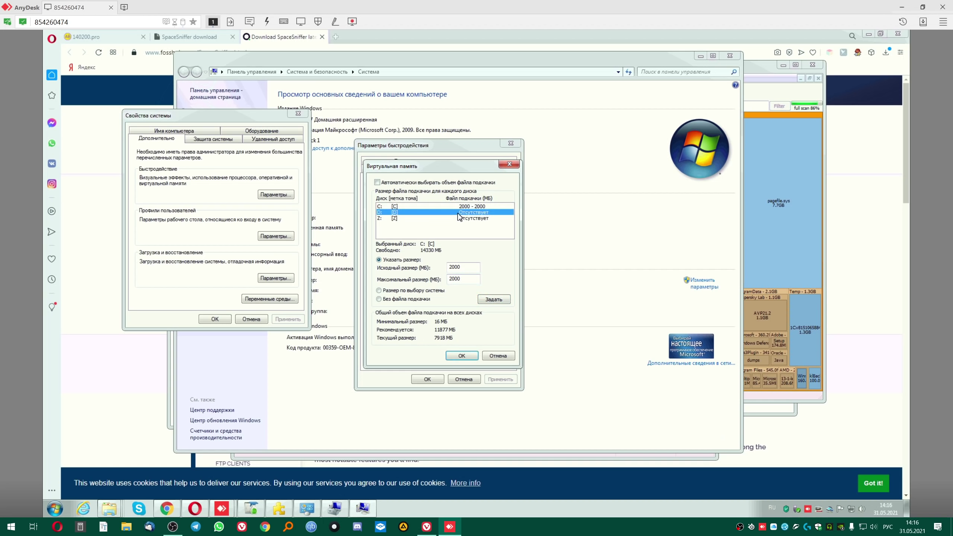
{"action": "left_click", "coordinate": [389, 262]}
{"action": "left_click", "coordinate": [389, 292]}
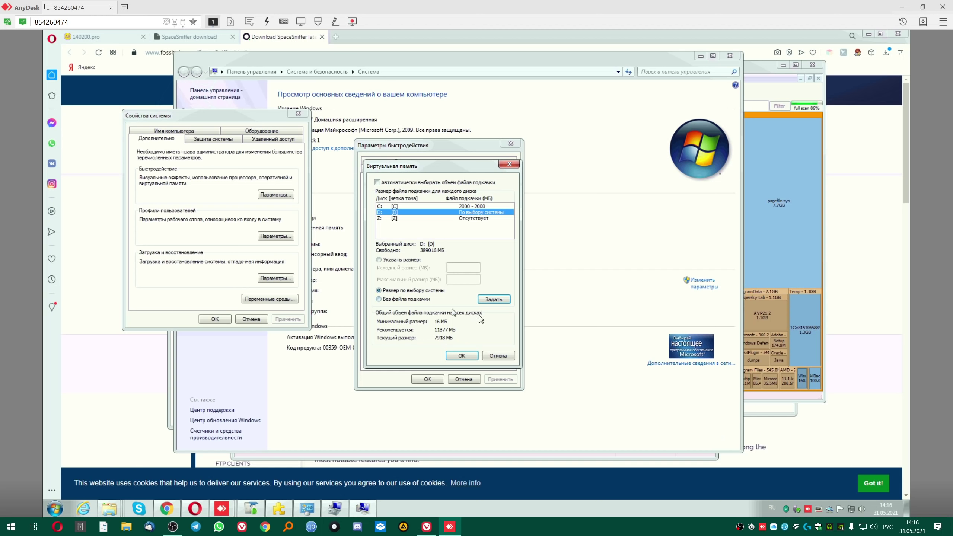
Step: Confirm the virtual memory, performance and system properties changes, postponing the computer restart
{"action": "left_click", "coordinate": [462, 357]}
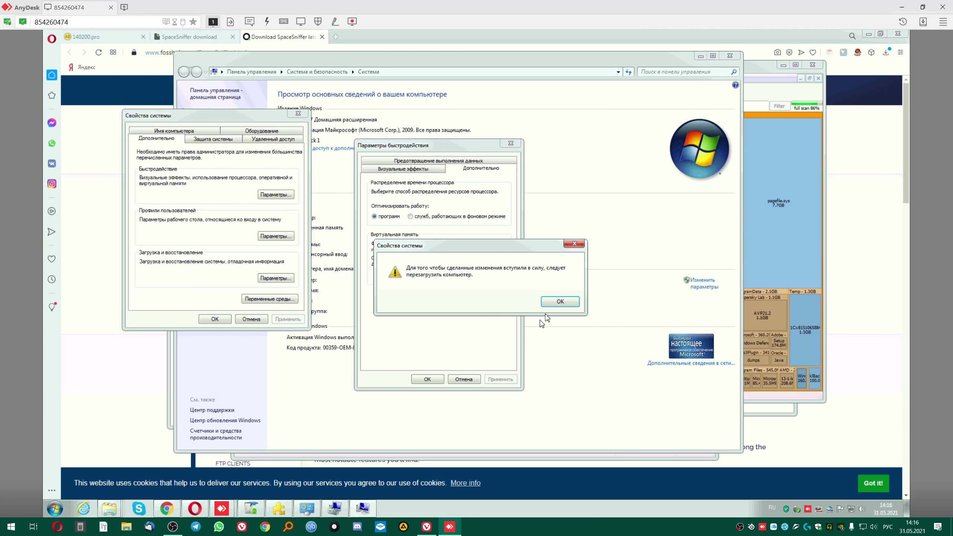
{"action": "left_click", "coordinate": [560, 302]}
{"action": "left_click", "coordinate": [427, 379]}
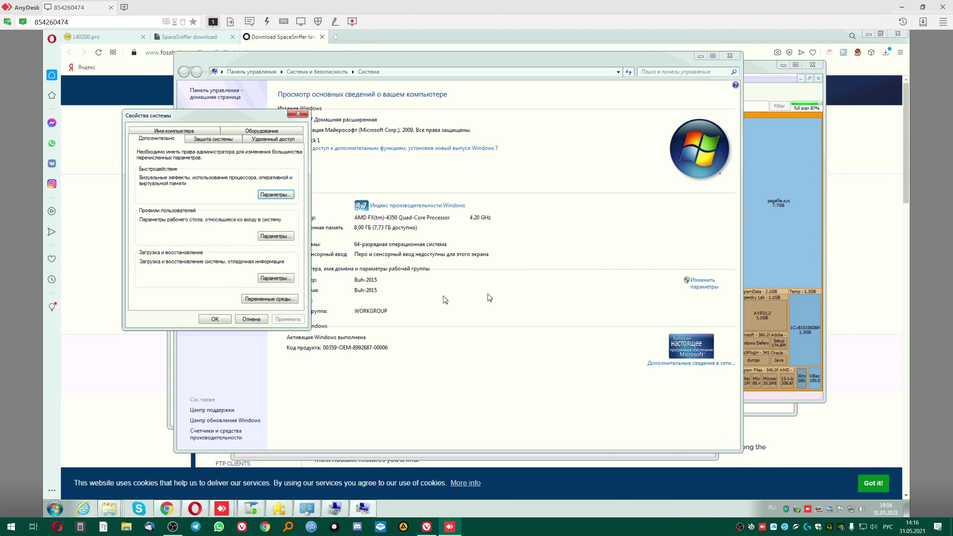
{"action": "left_click", "coordinate": [215, 319]}
{"action": "left_click", "coordinate": [532, 283]}
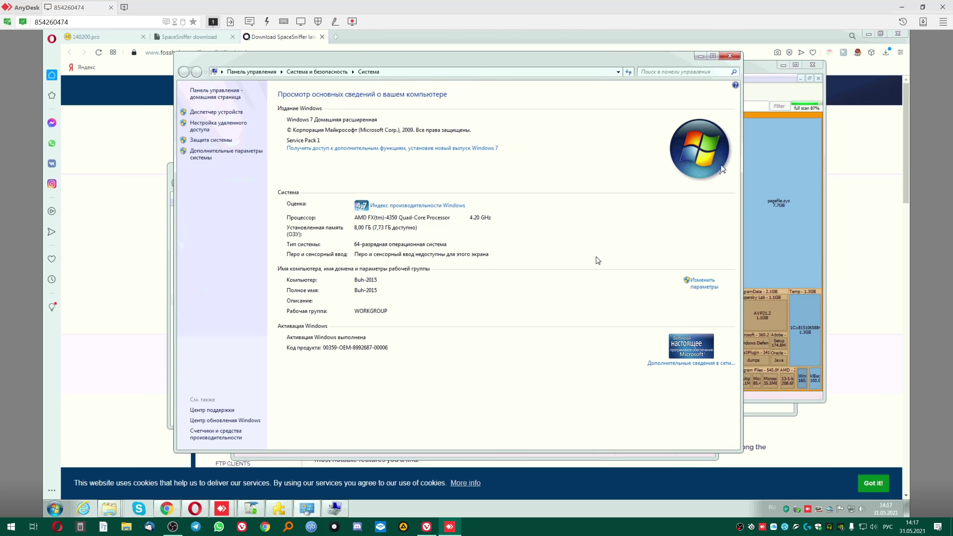
Step: Return to the SpaceSniffer treemap and examine the largest folder under _BASE-1c and the Downloads folder
{"action": "left_click", "coordinate": [730, 56]}
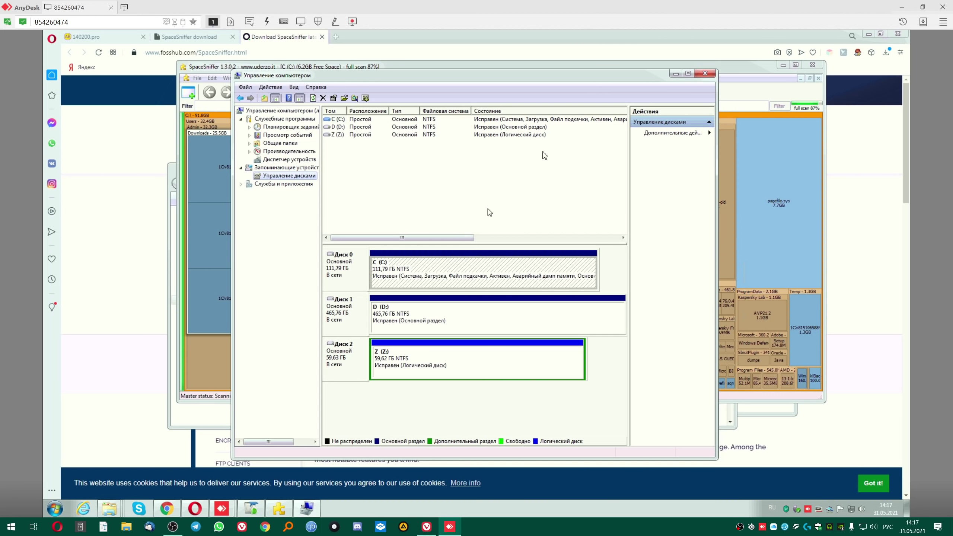
{"action": "left_click", "coordinate": [675, 73]}
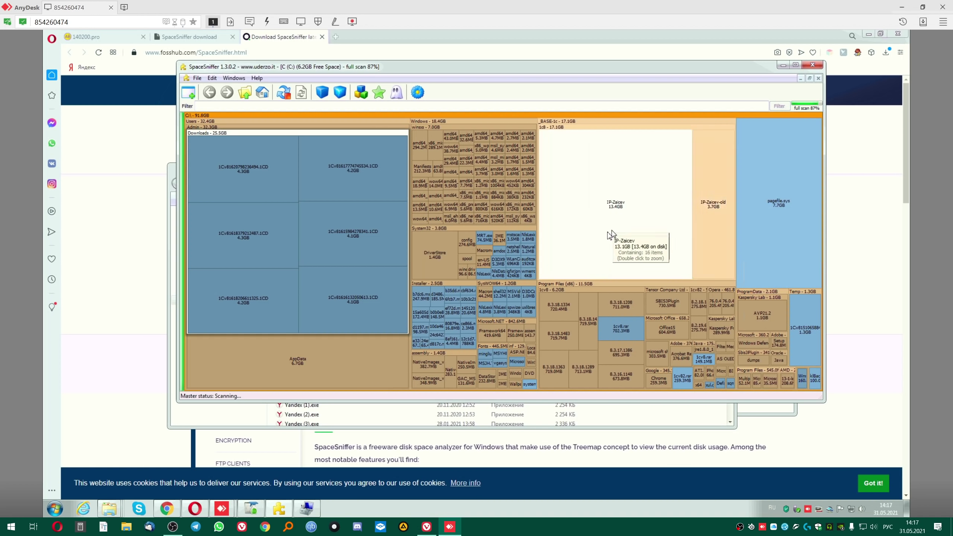
{"action": "left_click", "coordinate": [567, 228]}
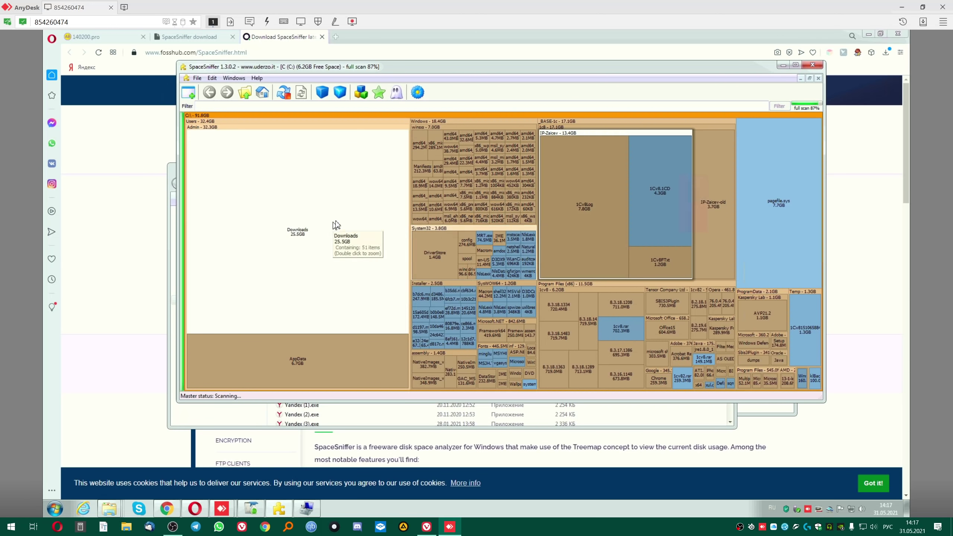
{"action": "left_click", "coordinate": [314, 300]}
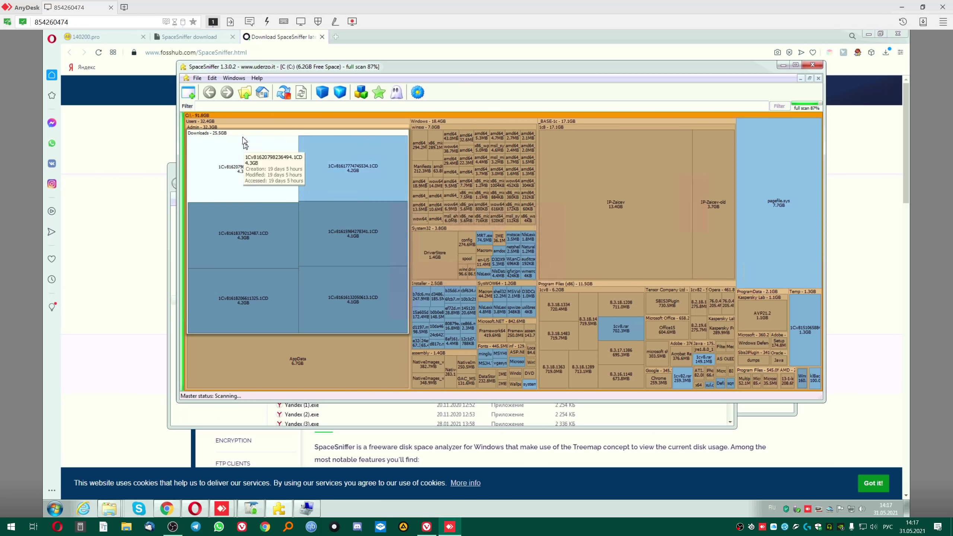
Step: Open the Admin user folder from the treemap in a file window and browse its Загрузки folder
{"action": "right_click", "coordinate": [190, 128]}
{"action": "left_click", "coordinate": [338, 181]}
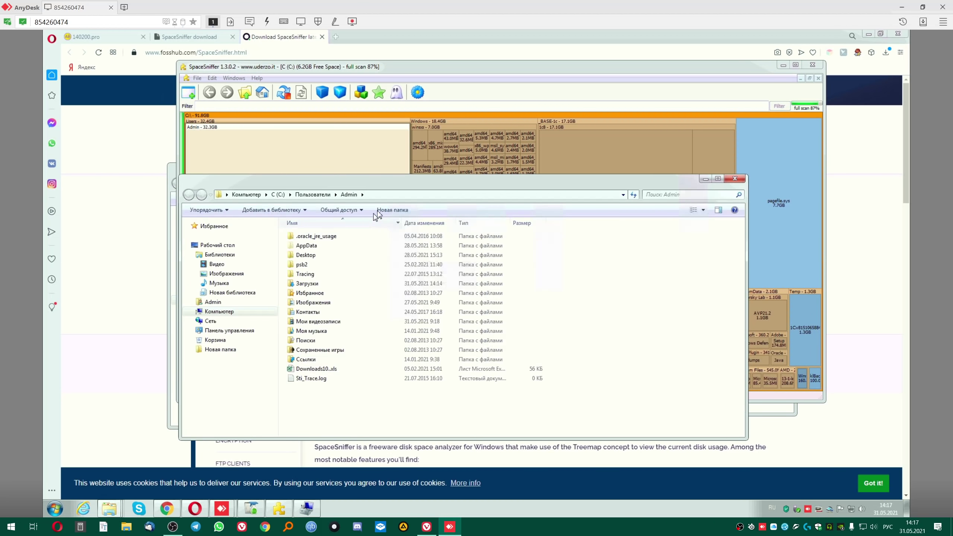
{"action": "left_click_drag", "start_coordinate": [383, 177], "coordinate": [392, 109]}
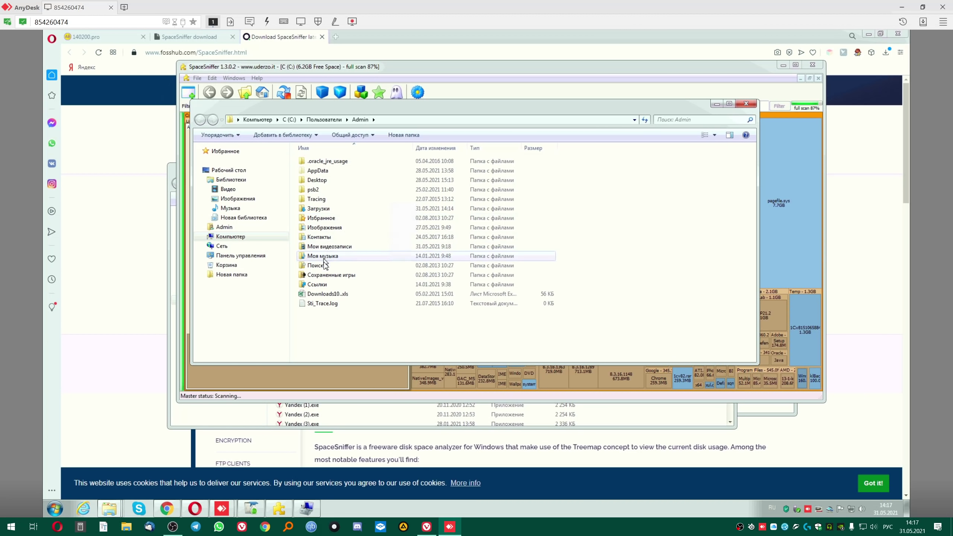
{"action": "double_click", "coordinate": [318, 209]}
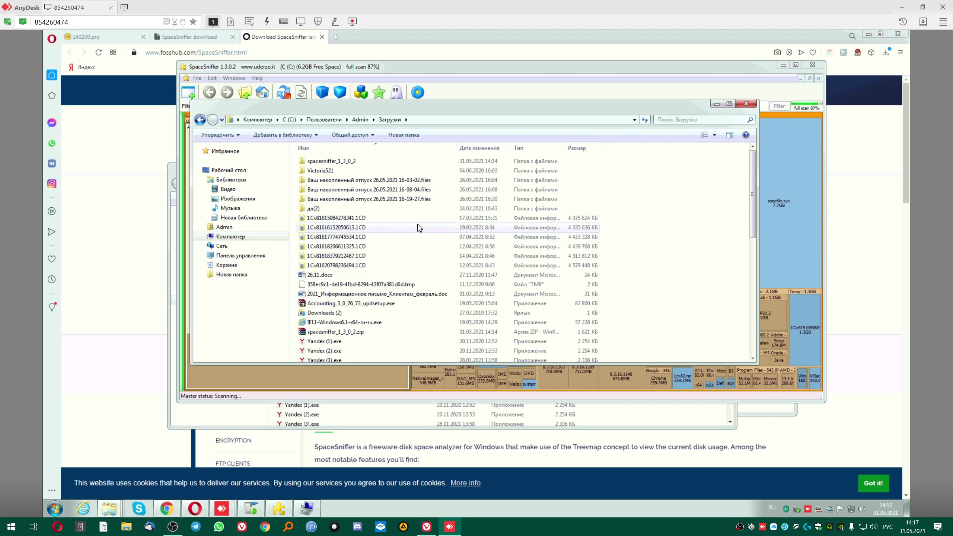
{"action": "scroll", "coordinate": [418, 225], "scroll_direction": "down", "scroll_amount": 2}
{"action": "scroll", "coordinate": [419, 227], "scroll_direction": "up", "scroll_amount": 2}
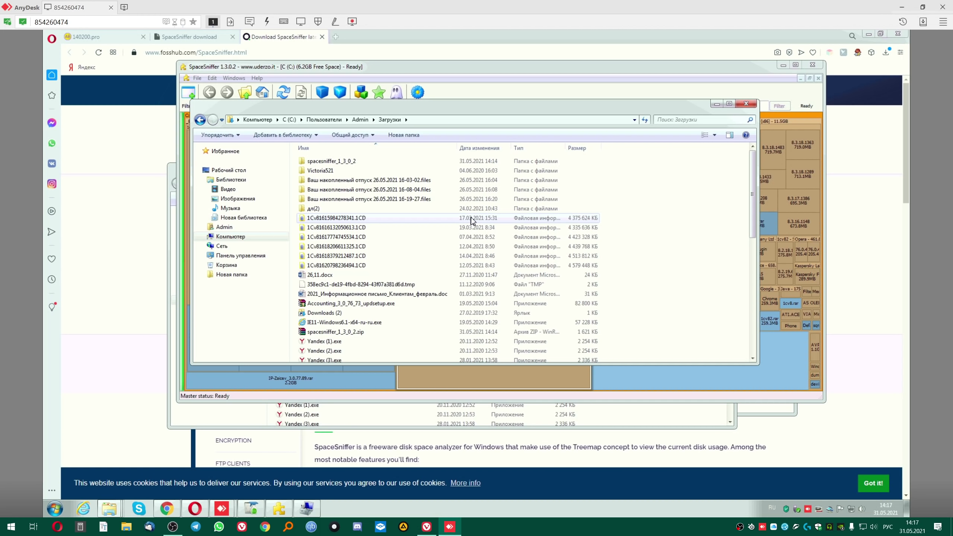
Step: Create a folder named "1с-выгрузки - потом удалить" in the root of drive D and open it
{"action": "left_click", "coordinate": [234, 236]}
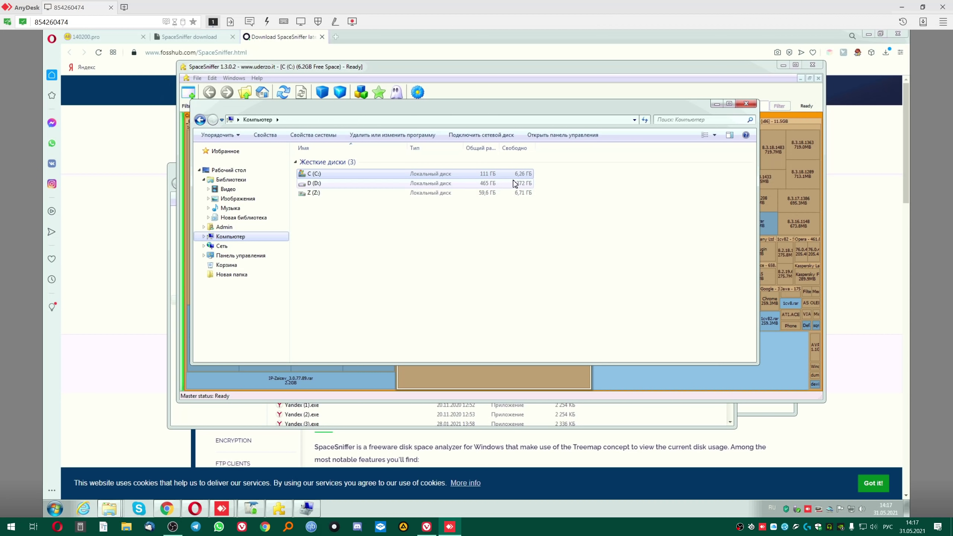
{"action": "left_click", "coordinate": [486, 184]}
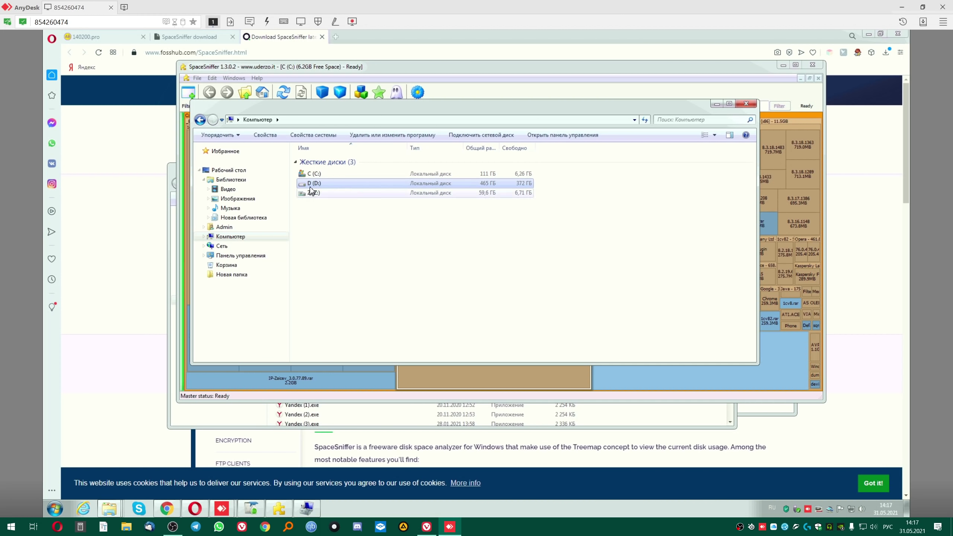
{"action": "double_click", "coordinate": [321, 184]}
{"action": "right_click", "coordinate": [328, 261]}
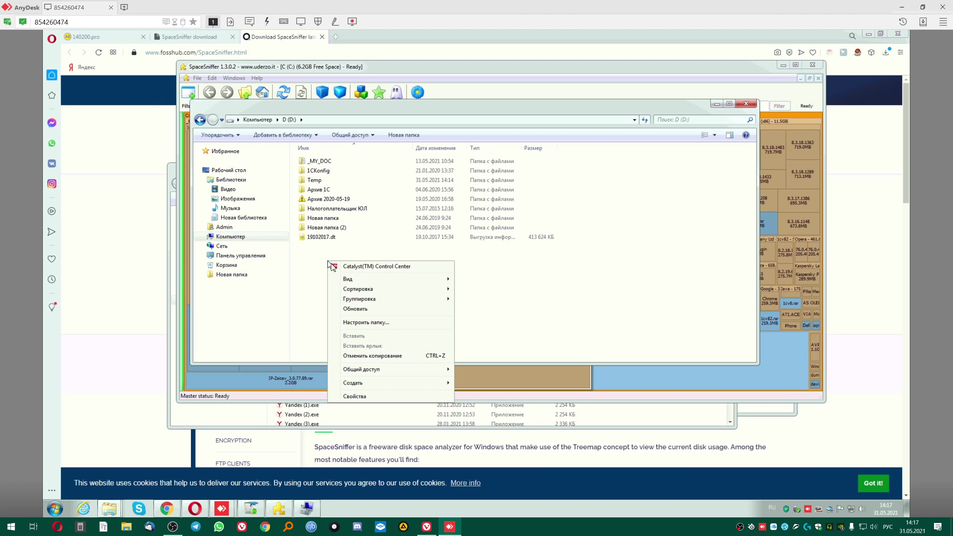
{"action": "mouse_move", "coordinate": [361, 387]}
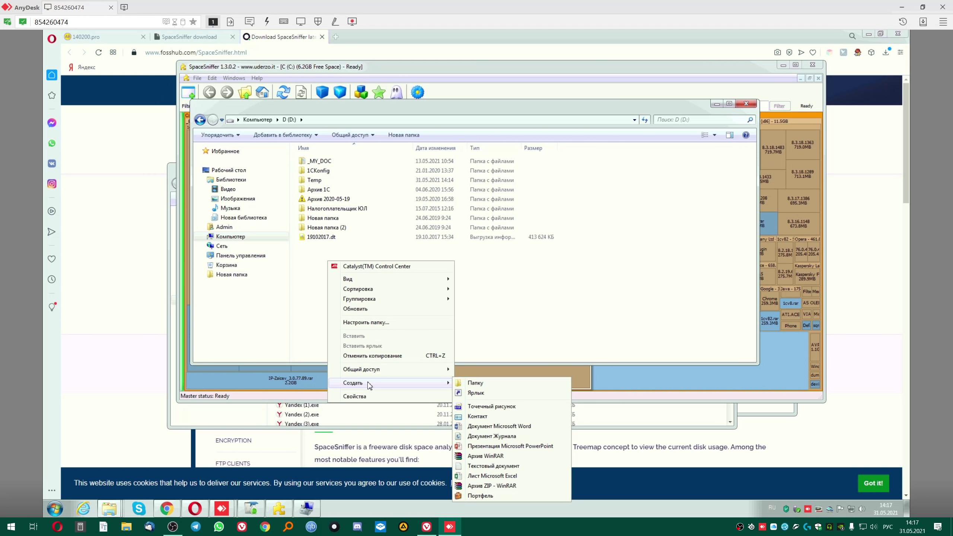
{"action": "left_click", "coordinate": [475, 383]}
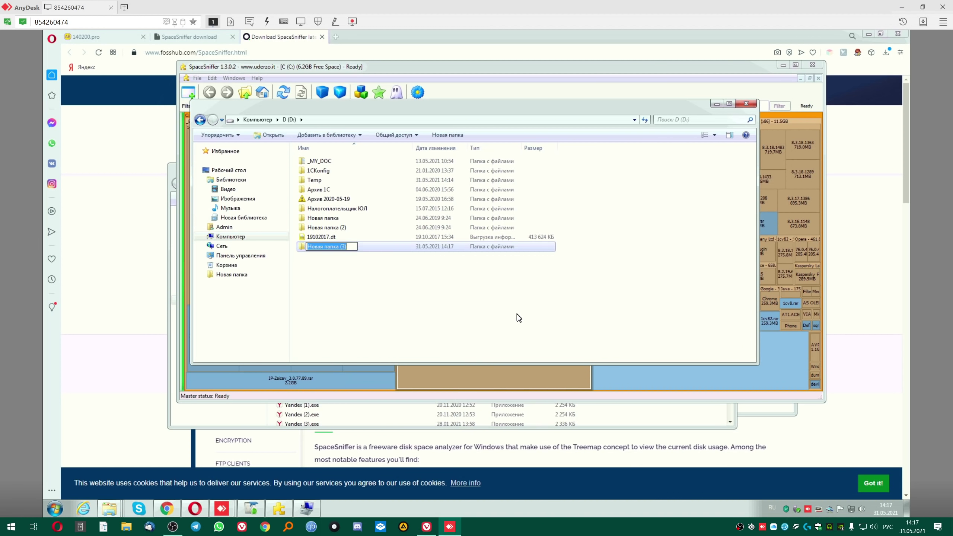
{"action": "type", "text": "1-"}
{"action": "key", "text": "BackSpace"}
{"action": "key", "text": "alt+shift"}
{"action": "type", "text": "c"}
{"action": "type", "text": "удалить"}
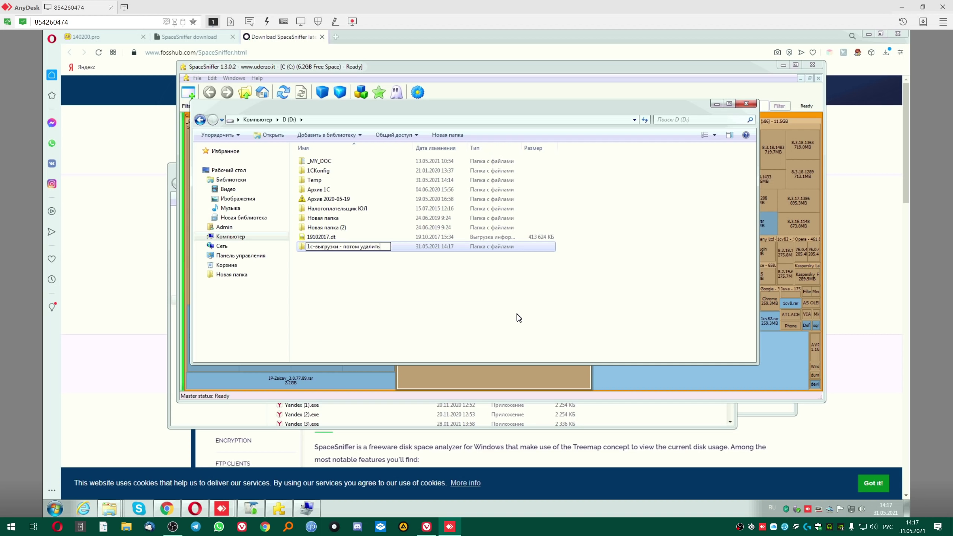
{"action": "key", "text": "Return"}
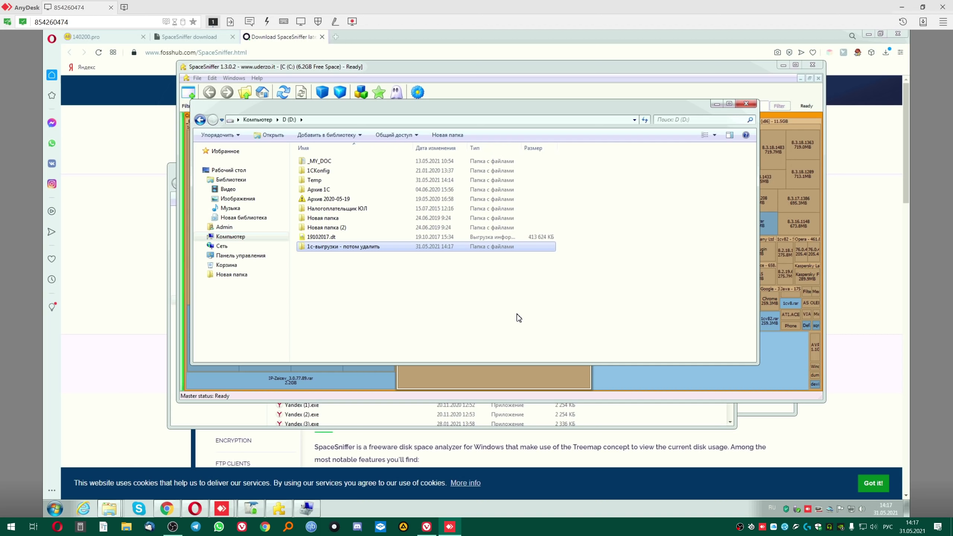
{"action": "double_click", "coordinate": [350, 247]}
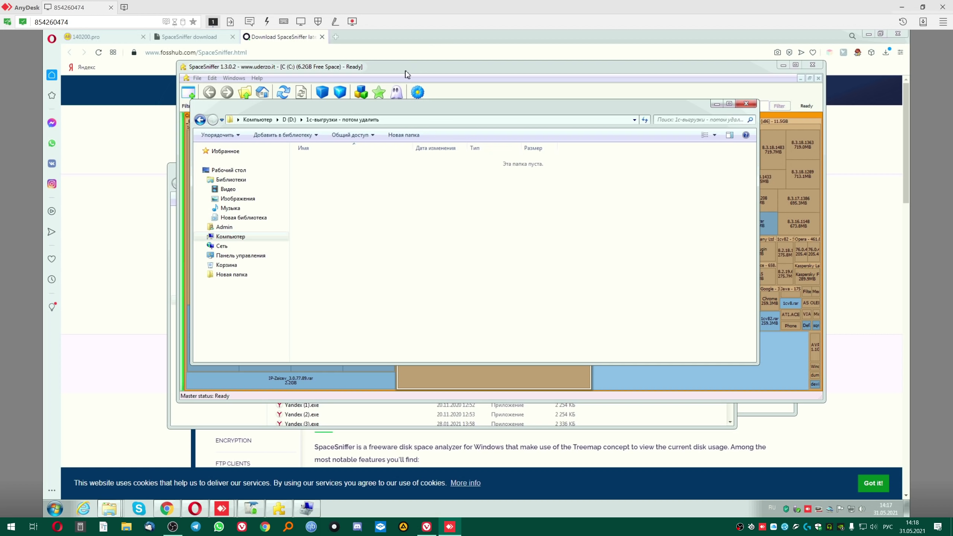
{"action": "left_click_drag", "start_coordinate": [468, 113], "coordinate": [671, 131]}
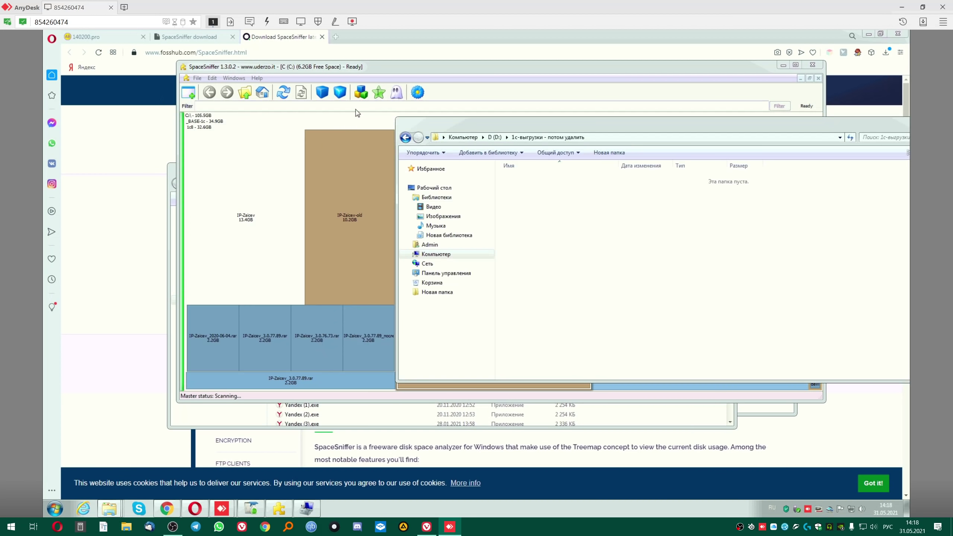
{"action": "left_click_drag", "start_coordinate": [394, 74], "coordinate": [493, 83]}
{"action": "left_click_drag", "start_coordinate": [505, 82], "coordinate": [505, 82]}
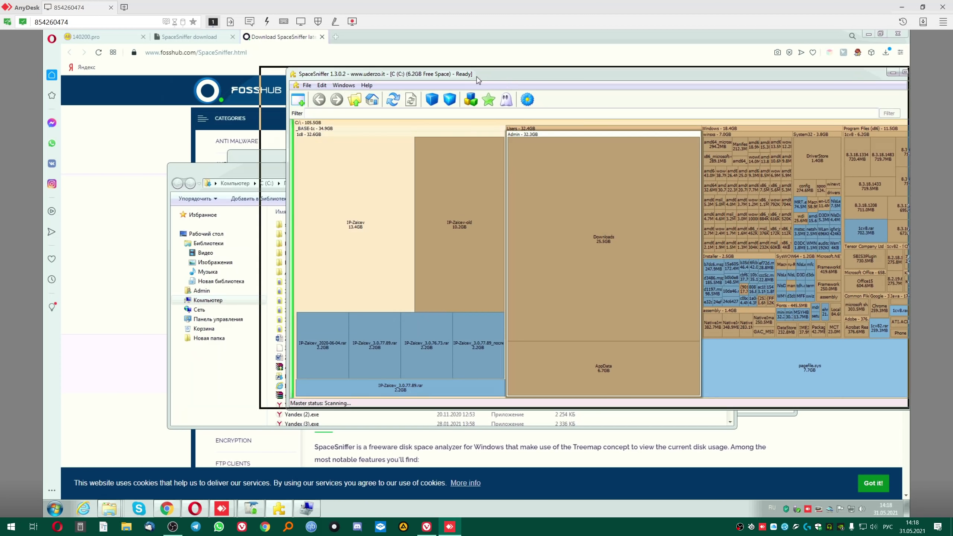
{"action": "left_click", "coordinate": [208, 177]}
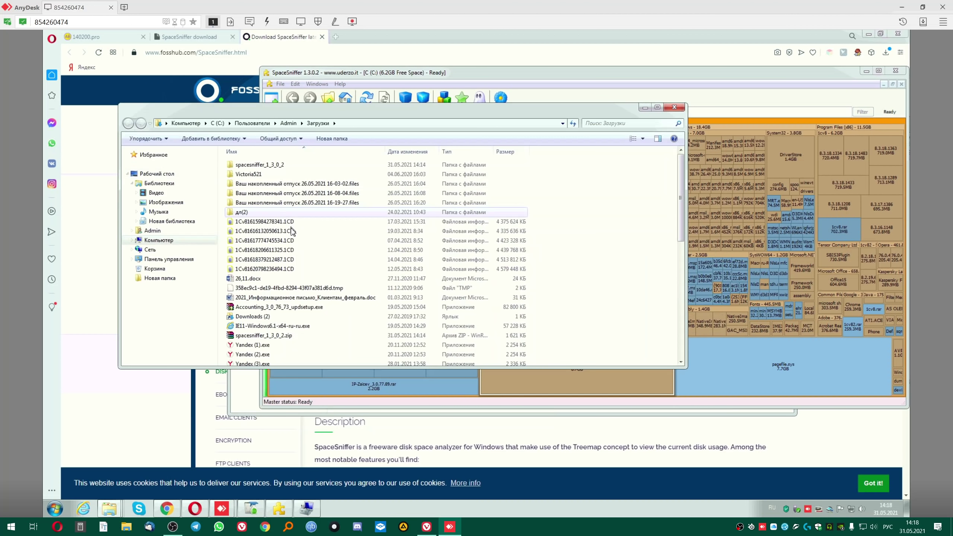
{"action": "left_click", "coordinate": [289, 222]}
{"action": "left_click", "coordinate": [289, 269], "text": "shift"}
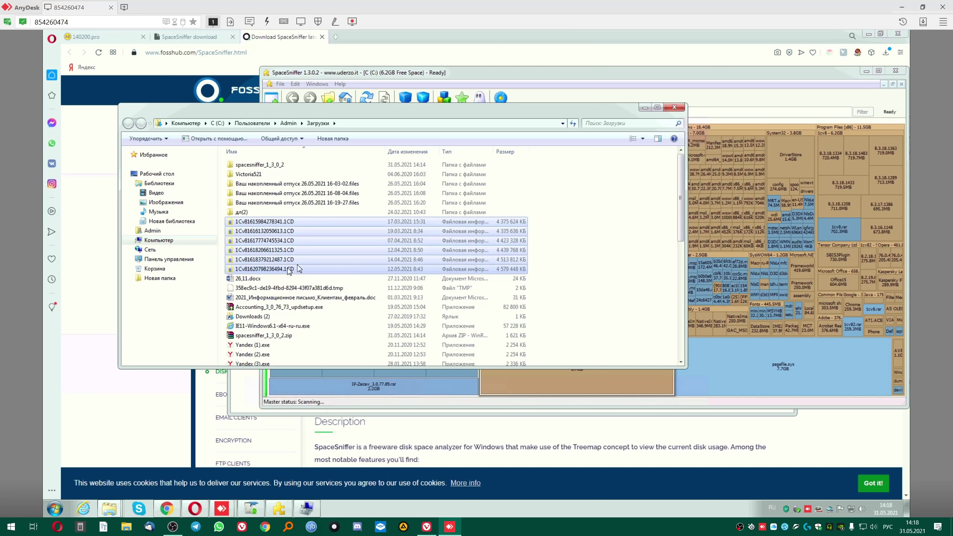
{"action": "right_click", "coordinate": [294, 240]}
{"action": "left_click", "coordinate": [320, 321]}
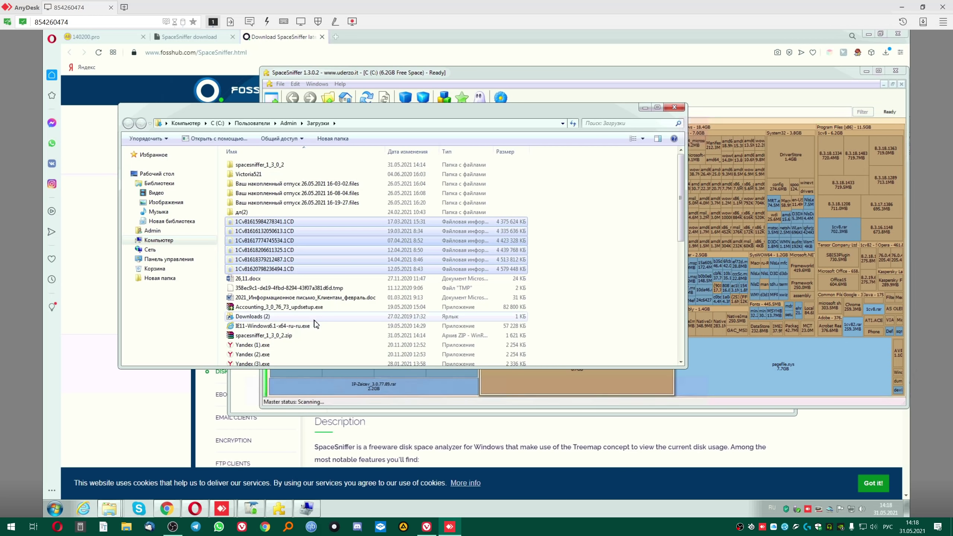
Step: Resize and rearrange the Загрузки, SpaceSniffer and drive D folder windows so they can be used side by side
{"action": "left_click_drag", "start_coordinate": [686, 371], "coordinate": [547, 447]}
{"action": "left_click_drag", "start_coordinate": [372, 118], "coordinate": [327, 80]}
{"action": "left_click_drag", "start_coordinate": [620, 76], "coordinate": [576, 73]}
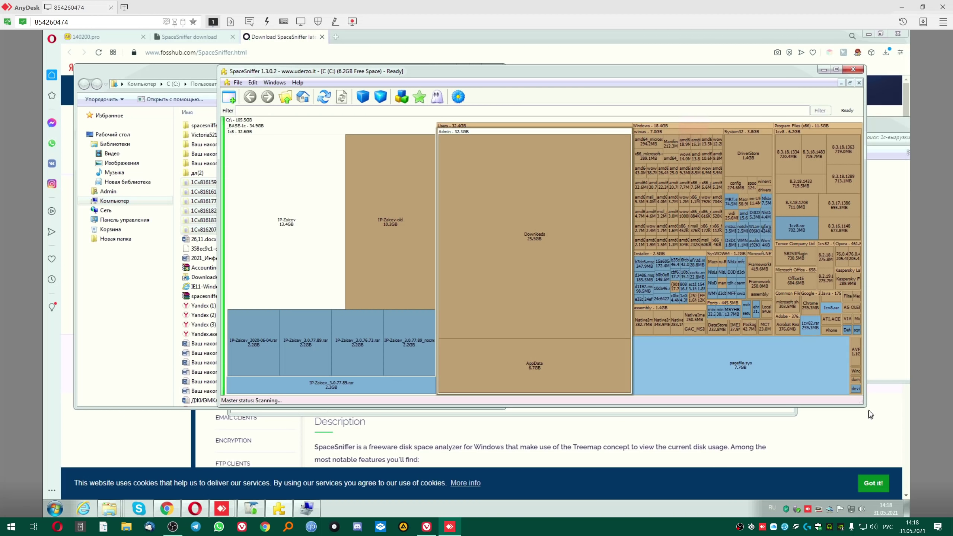
{"action": "left_click_drag", "start_coordinate": [865, 405], "coordinate": [654, 453]}
{"action": "left_click_drag", "start_coordinate": [433, 72], "coordinate": [498, 56]}
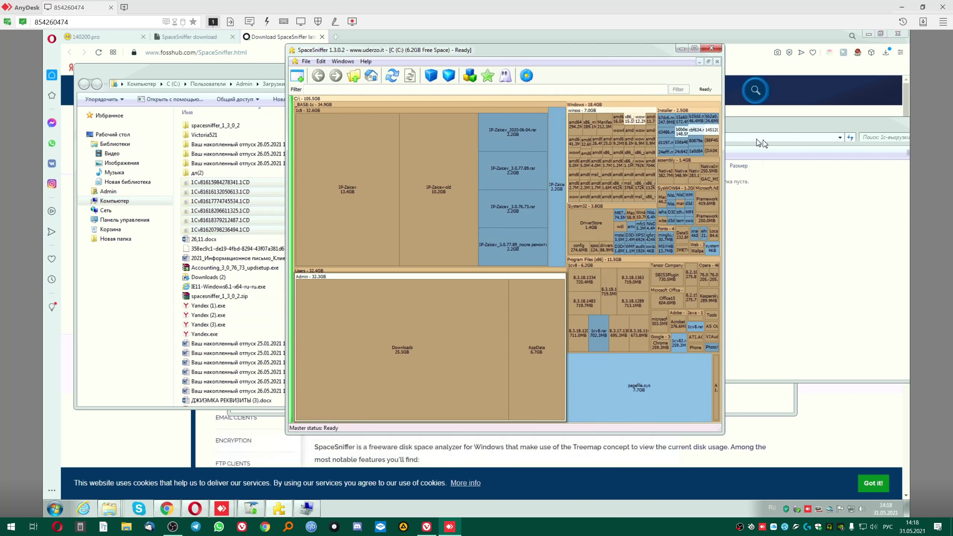
{"action": "left_click_drag", "start_coordinate": [796, 122], "coordinate": [692, 134]}
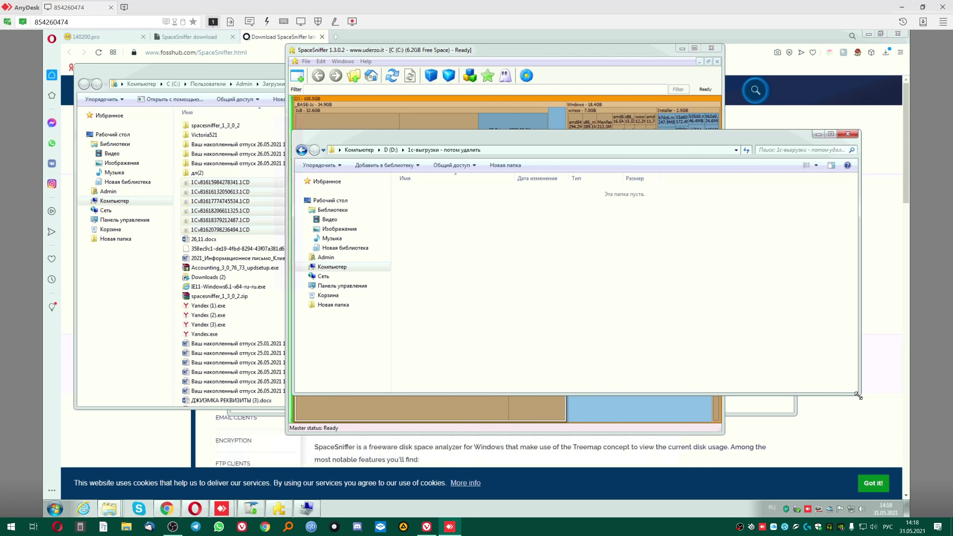
{"action": "left_click_drag", "start_coordinate": [858, 396], "coordinate": [607, 393]}
{"action": "left_click_drag", "start_coordinate": [482, 148], "coordinate": [690, 180]}
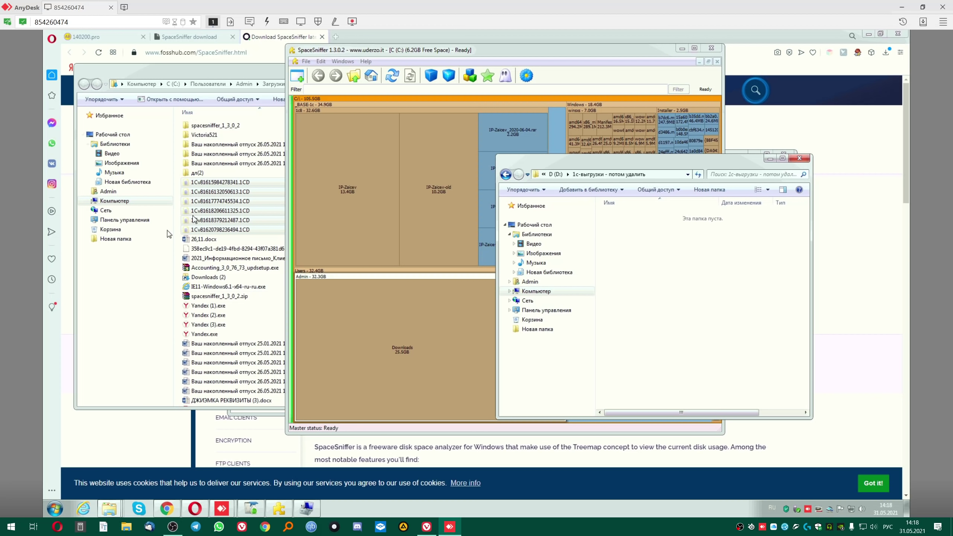
Step: Paste the cut .1CD files into the "1с-выгрузки - потом удалить" folder and expand the transfer details
{"action": "left_click", "coordinate": [239, 69]}
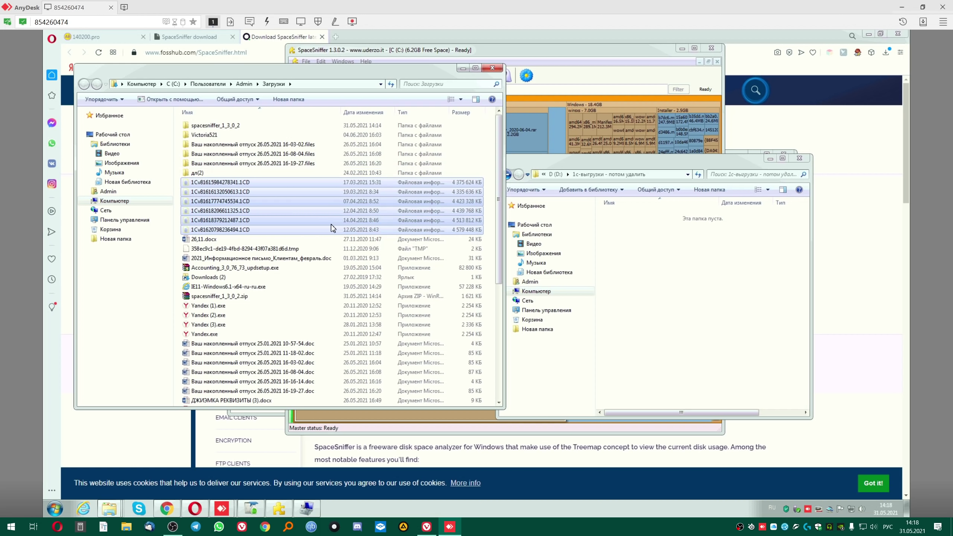
{"action": "right_click", "coordinate": [650, 273]}
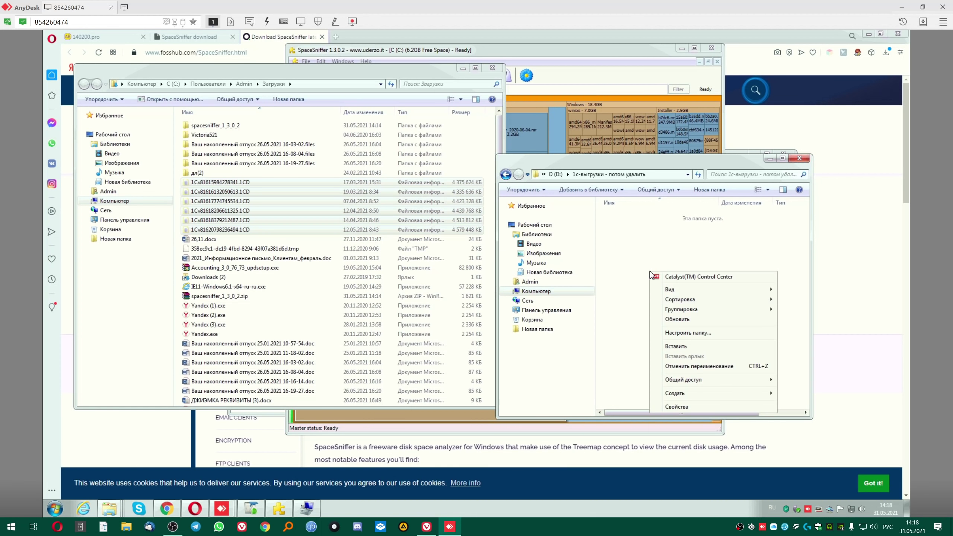
{"action": "left_click", "coordinate": [673, 345]}
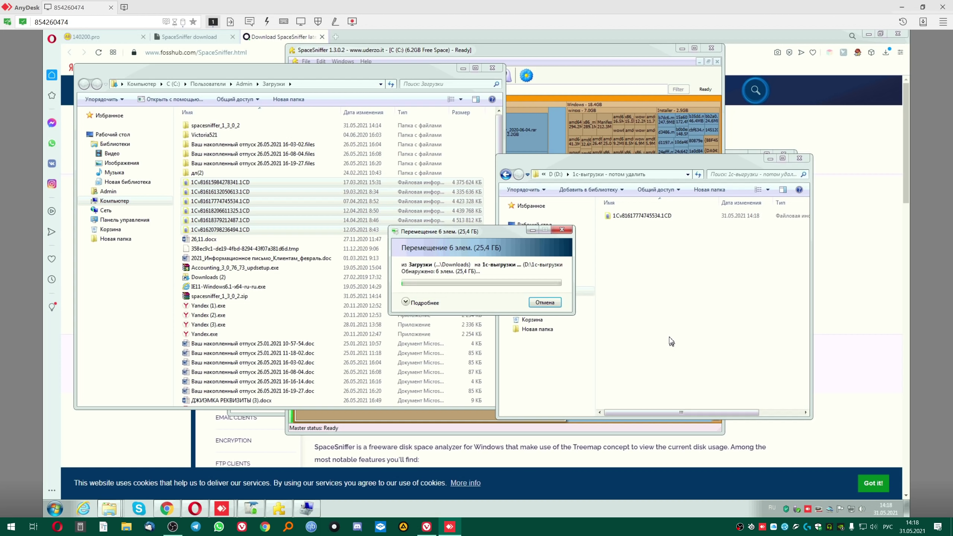
{"action": "left_click", "coordinate": [409, 304]}
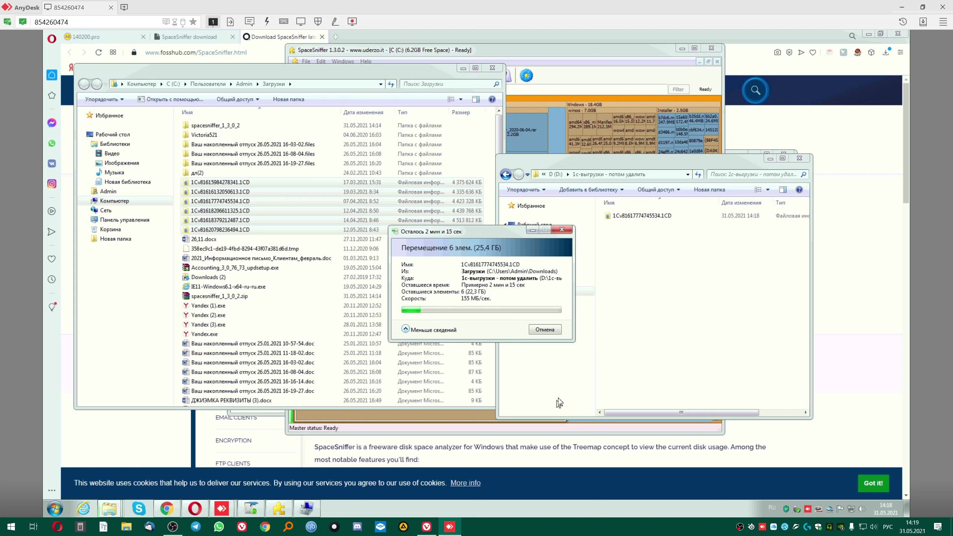
Step: Narrow the Загрузки window and move the transfer dialog and the drive D folder window clear of the treemap
{"action": "left_click", "coordinate": [487, 407]}
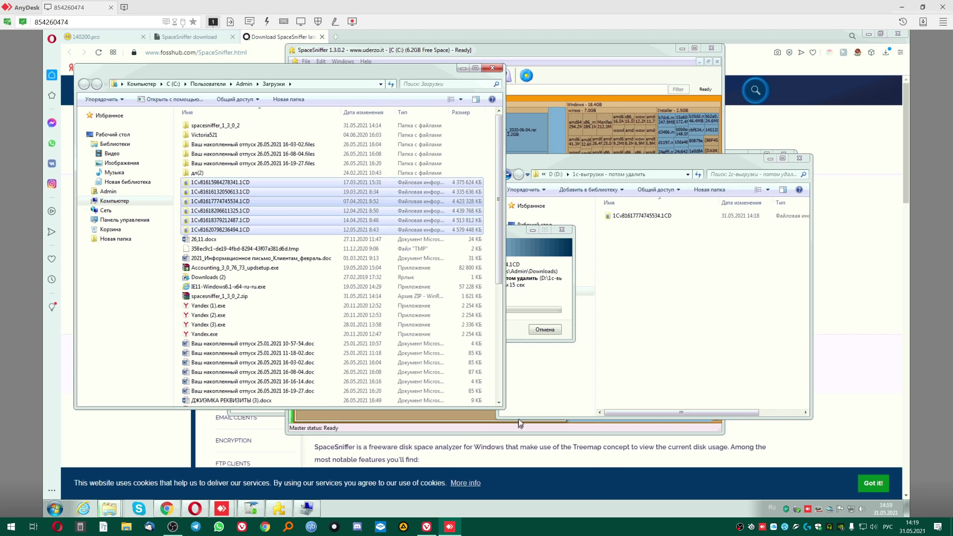
{"action": "left_click_drag", "start_coordinate": [503, 412], "coordinate": [493, 465]}
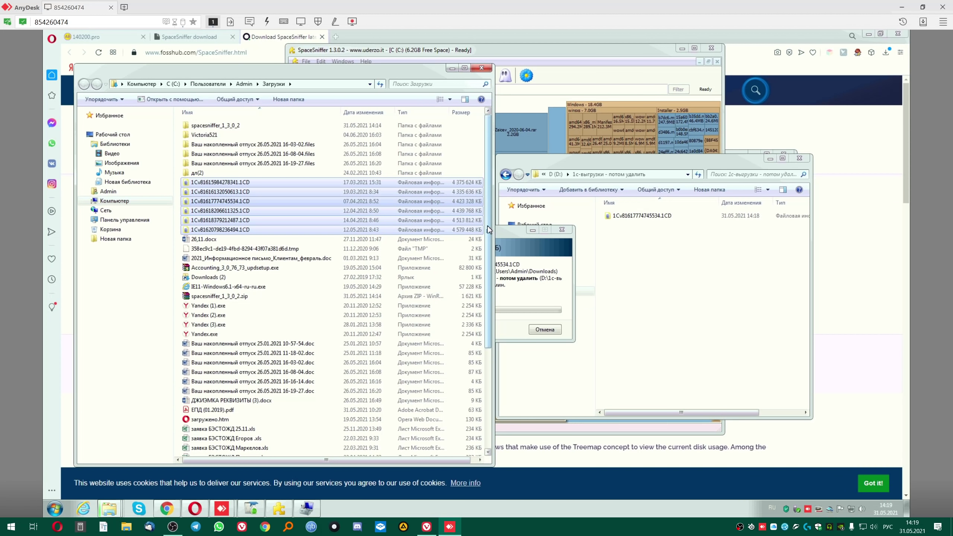
{"action": "scroll", "coordinate": [478, 370], "scroll_direction": "down", "scroll_amount": 5}
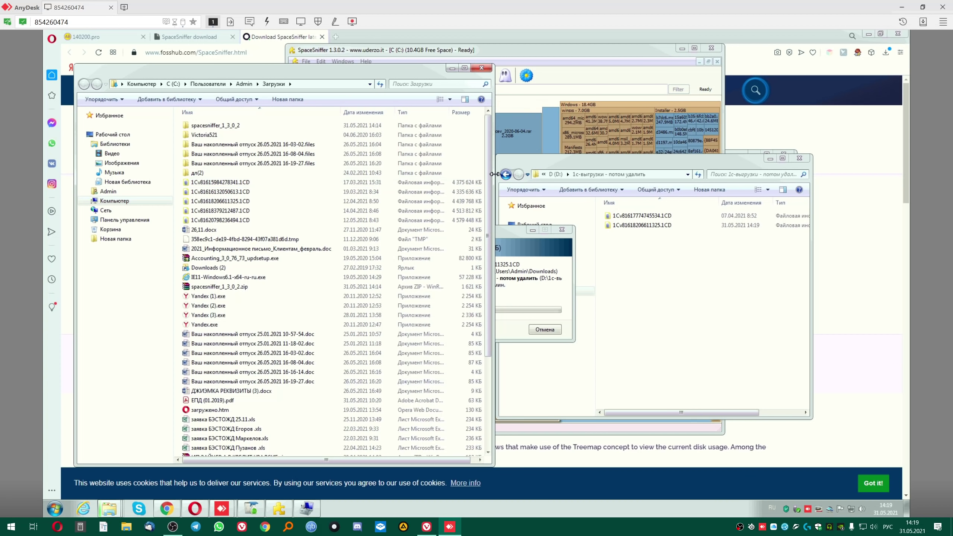
{"action": "left_click_drag", "start_coordinate": [493, 185], "coordinate": [382, 185]}
{"action": "left_click_drag", "start_coordinate": [457, 236], "coordinate": [637, 343]}
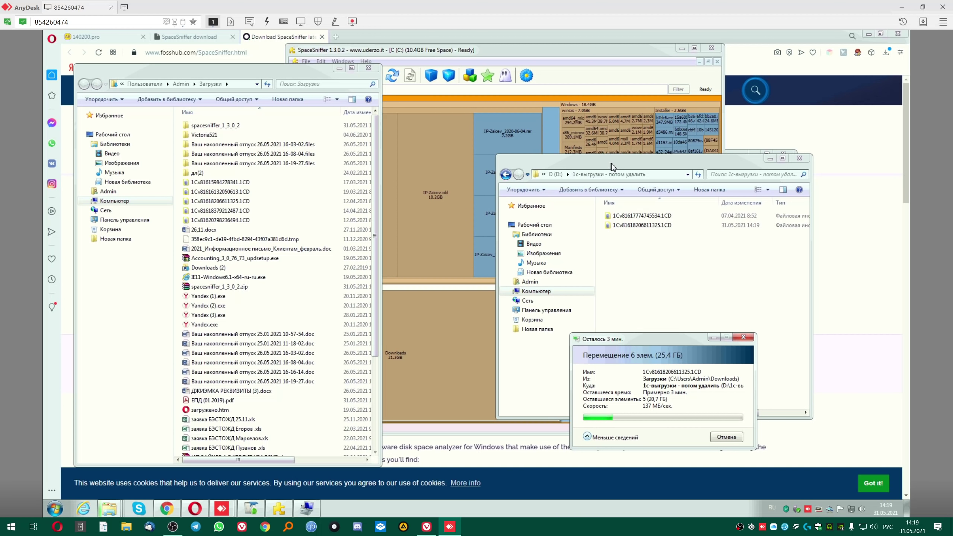
{"action": "left_click_drag", "start_coordinate": [613, 167], "coordinate": [648, 56]}
{"action": "left_click", "coordinate": [498, 56]}
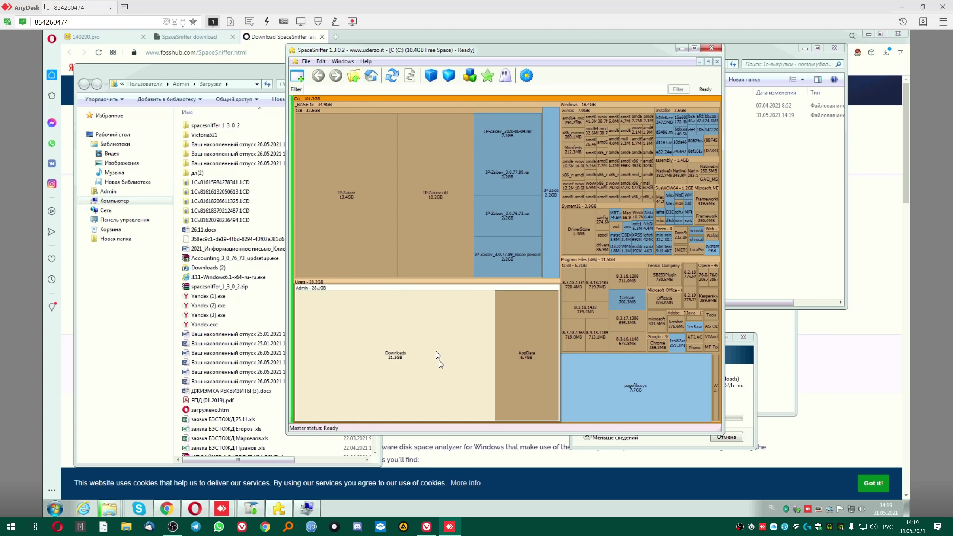
{"action": "left_click", "coordinate": [736, 412]}
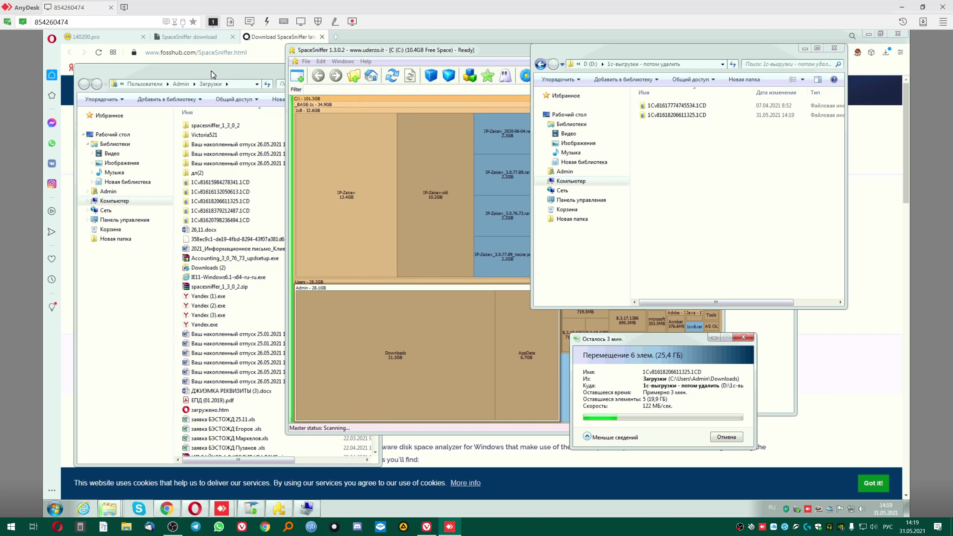
{"action": "left_click_drag", "start_coordinate": [212, 71], "coordinate": [211, 64]}
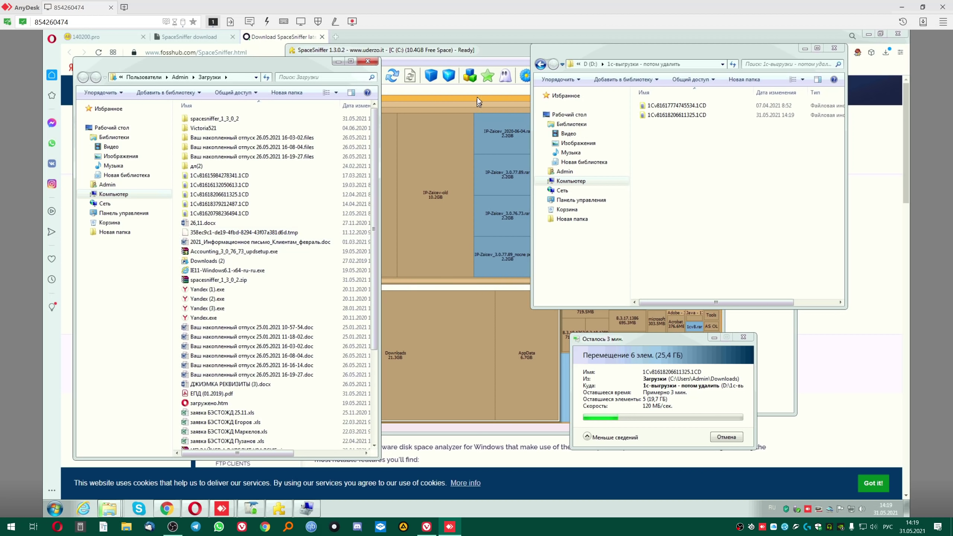
Step: Open the 1c8 folder under _BASE-1c from the SpaceSniffer treemap in a file window
{"action": "left_click", "coordinate": [473, 53]}
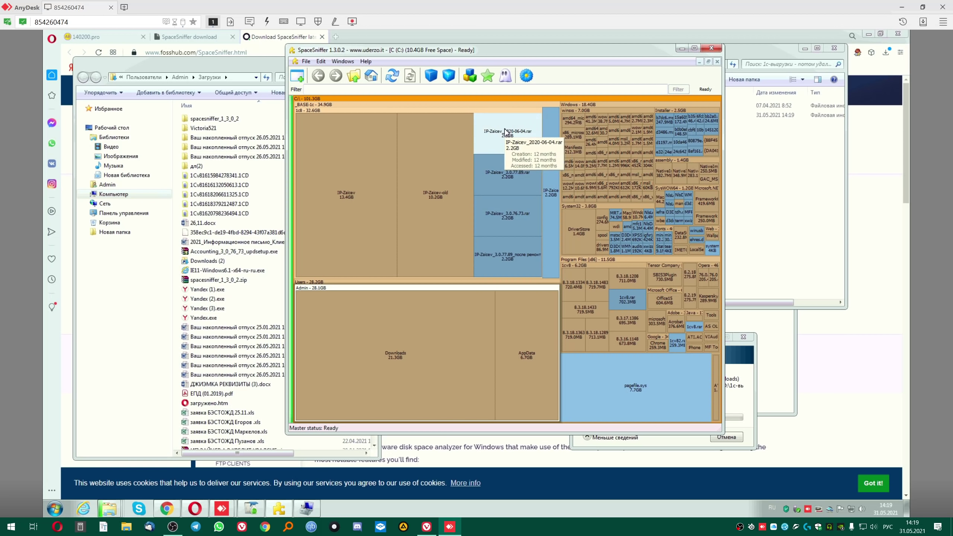
{"action": "right_click", "coordinate": [331, 111]}
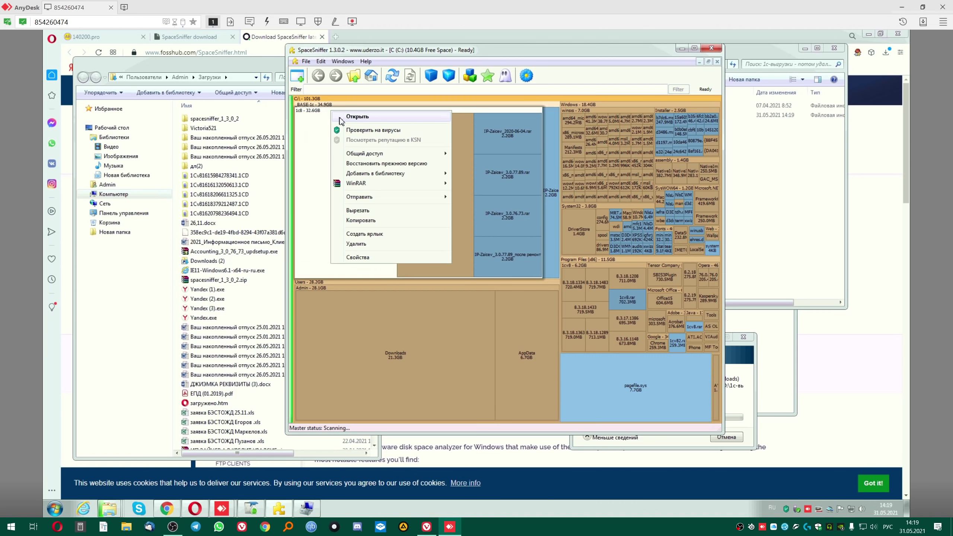
{"action": "left_click", "coordinate": [340, 118]}
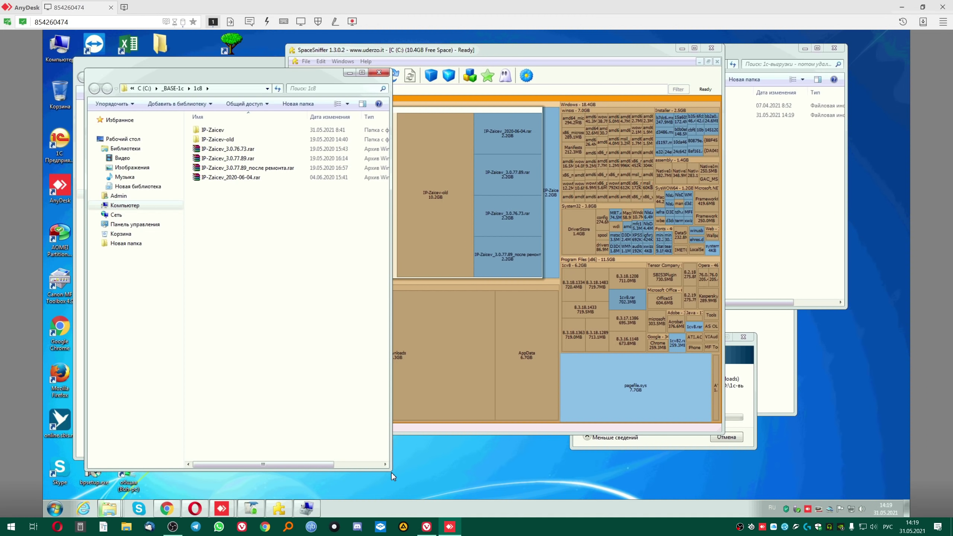
Step: Shrink the 1c8 folder window and move it off the lower part of the treemap
{"action": "left_click_drag", "start_coordinate": [392, 471], "coordinate": [458, 259]}
{"action": "left_click_drag", "start_coordinate": [363, 77], "coordinate": [357, 154]}
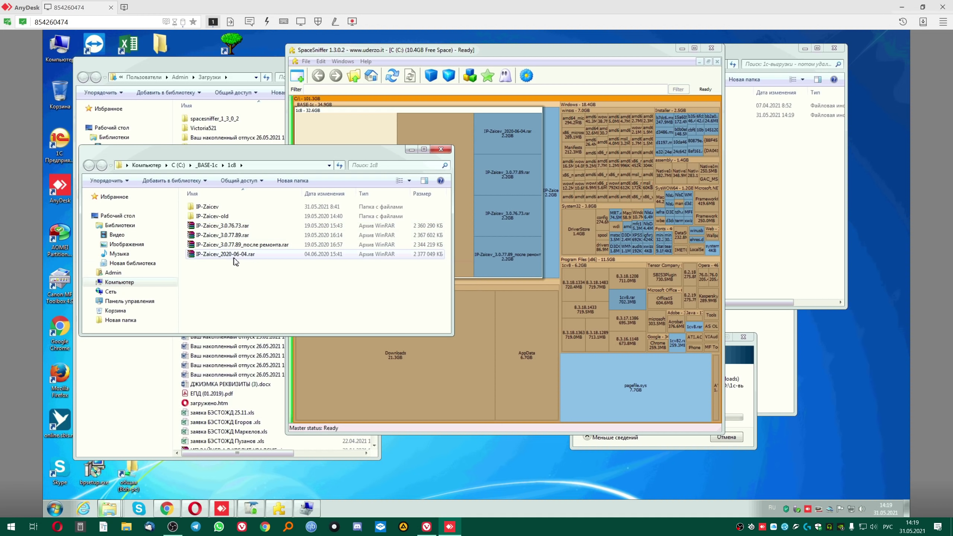
{"action": "left_click", "coordinate": [317, 212]}
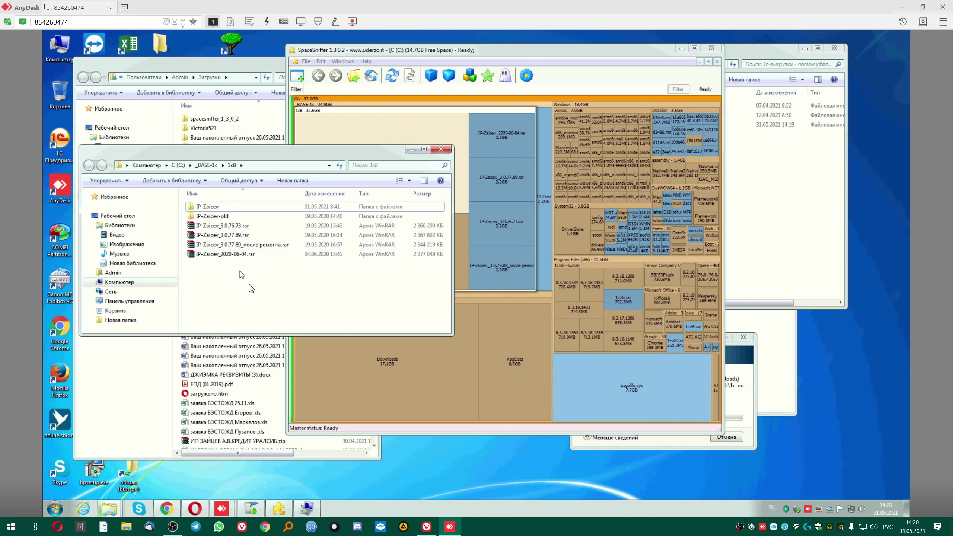
Step: Select the four RAR archives in the 1c8 folder, reposition its window, and cut the archives
{"action": "left_click_drag", "start_coordinate": [294, 304], "coordinate": [217, 229]}
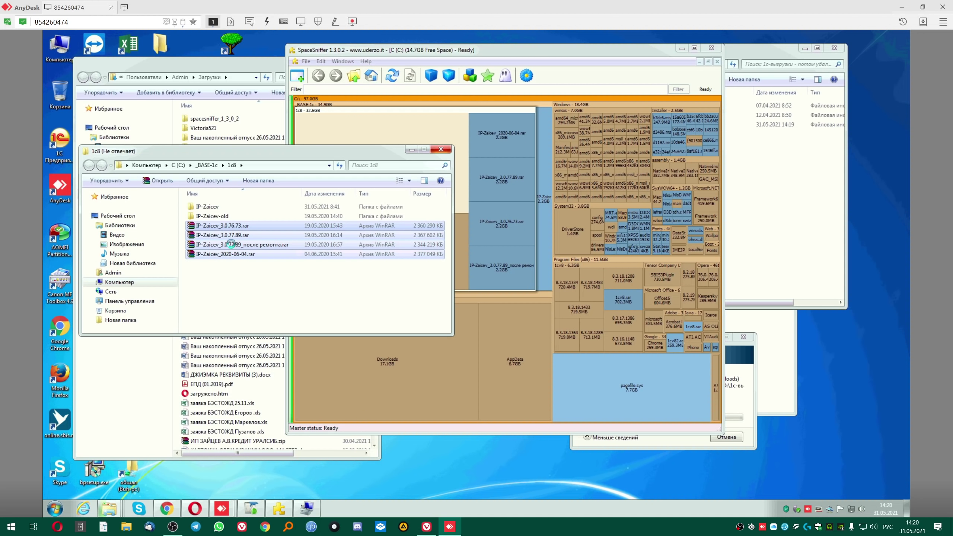
{"action": "left_click", "coordinate": [745, 406]}
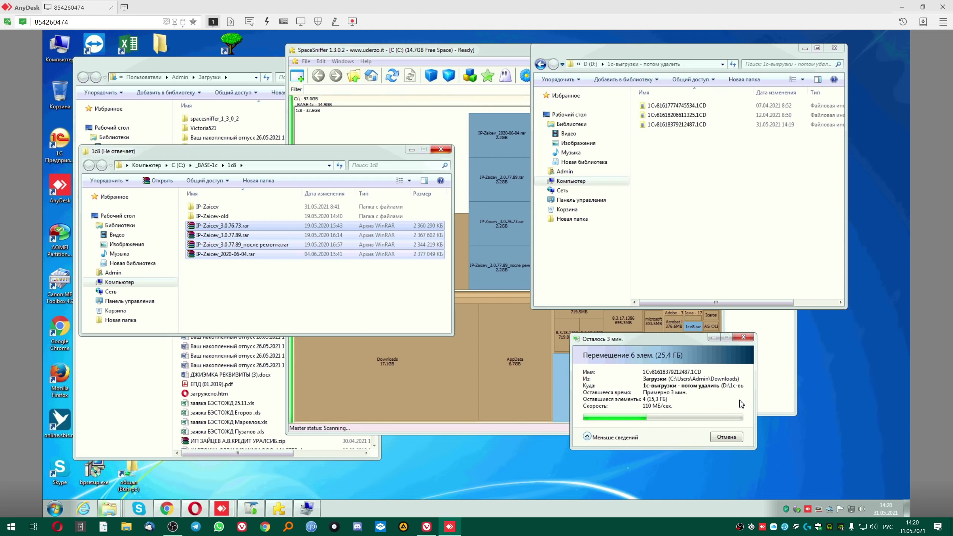
{"action": "left_click_drag", "start_coordinate": [263, 150], "coordinate": [247, 187]}
{"action": "left_click", "coordinate": [454, 338]}
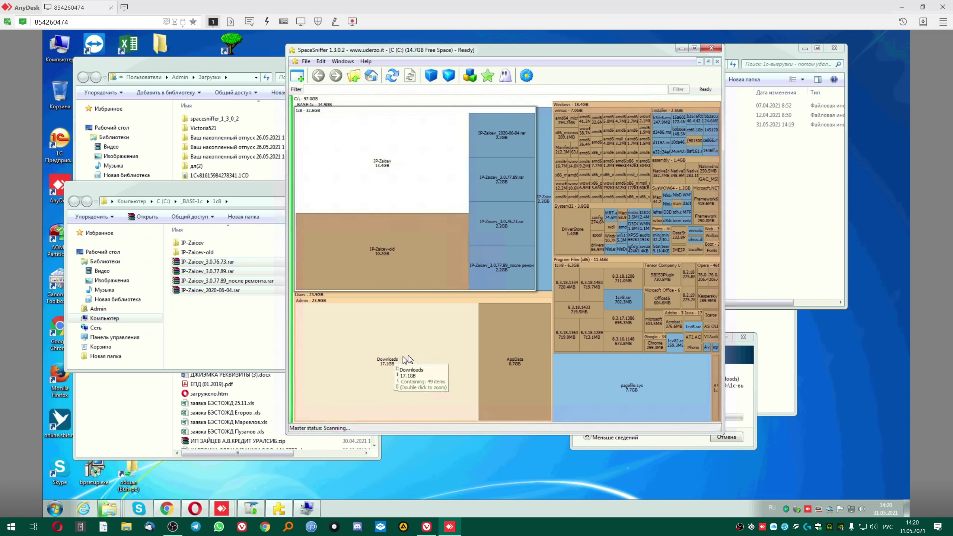
{"action": "left_click", "coordinate": [213, 191]}
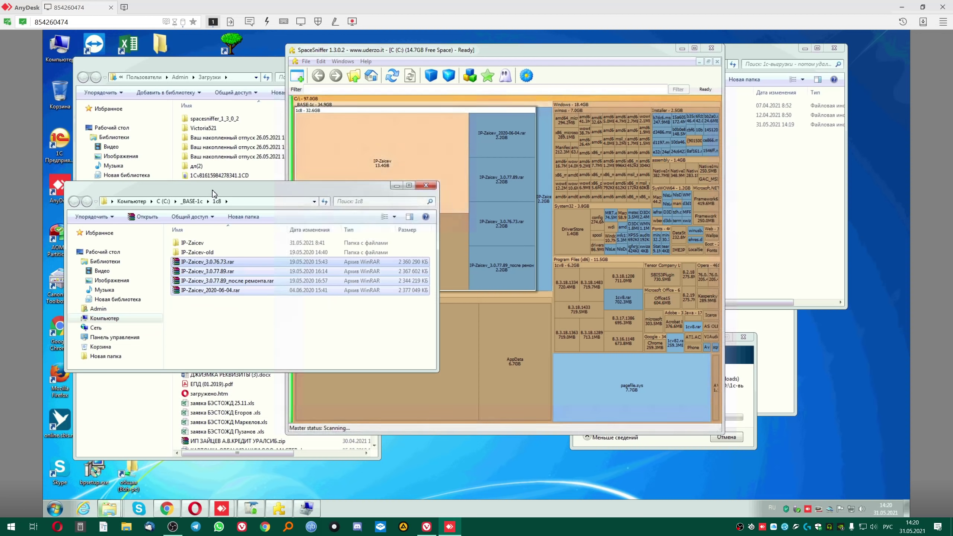
{"action": "right_click", "coordinate": [213, 272]}
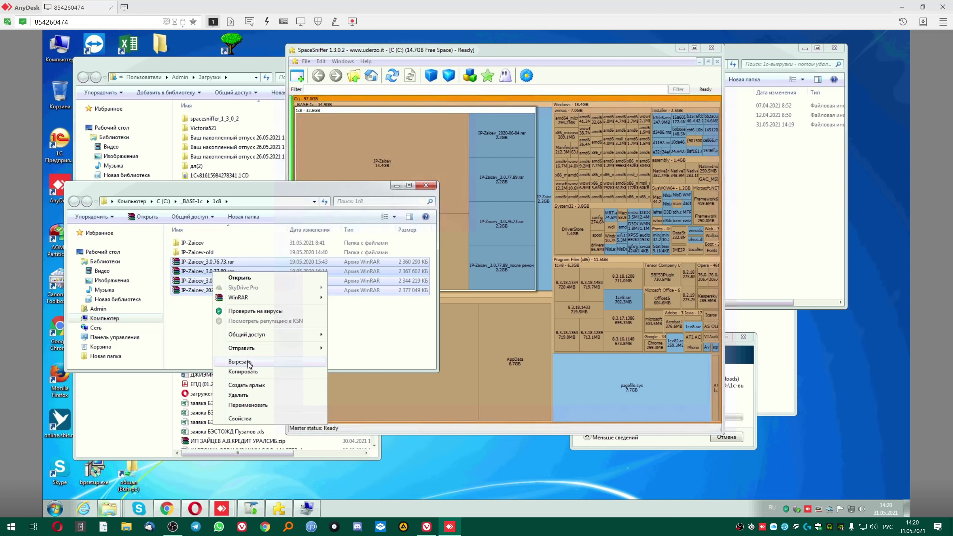
{"action": "left_click", "coordinate": [248, 362]}
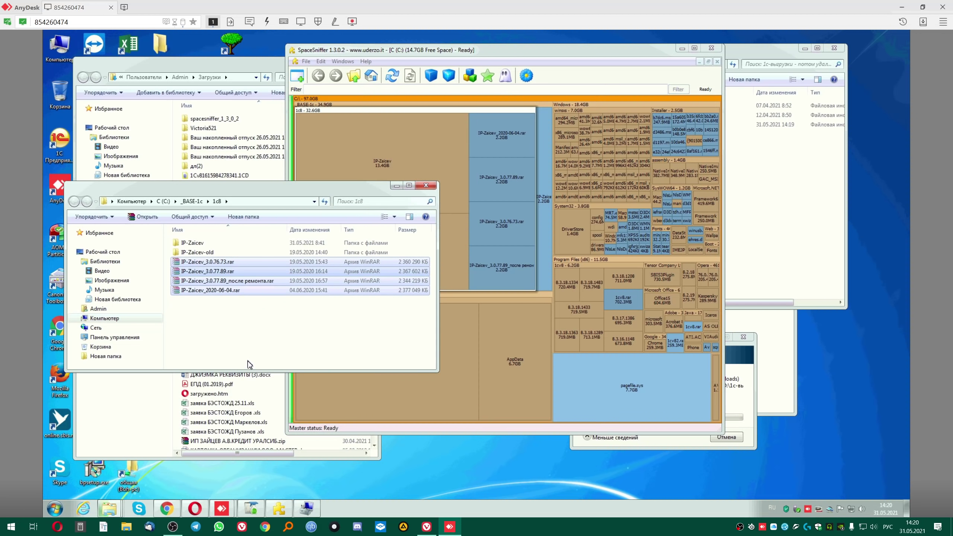
Step: Paste the cut archives into the "Архив 1С" folder on drive D and move the transfer dialog below the file list
{"action": "left_click", "coordinate": [771, 391]}
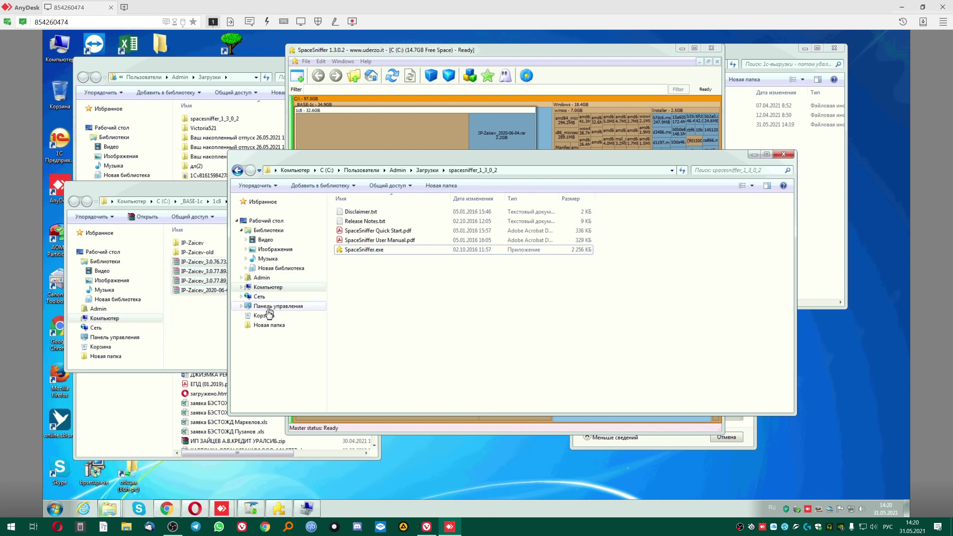
{"action": "left_click", "coordinate": [267, 287]}
{"action": "double_click", "coordinate": [352, 234]}
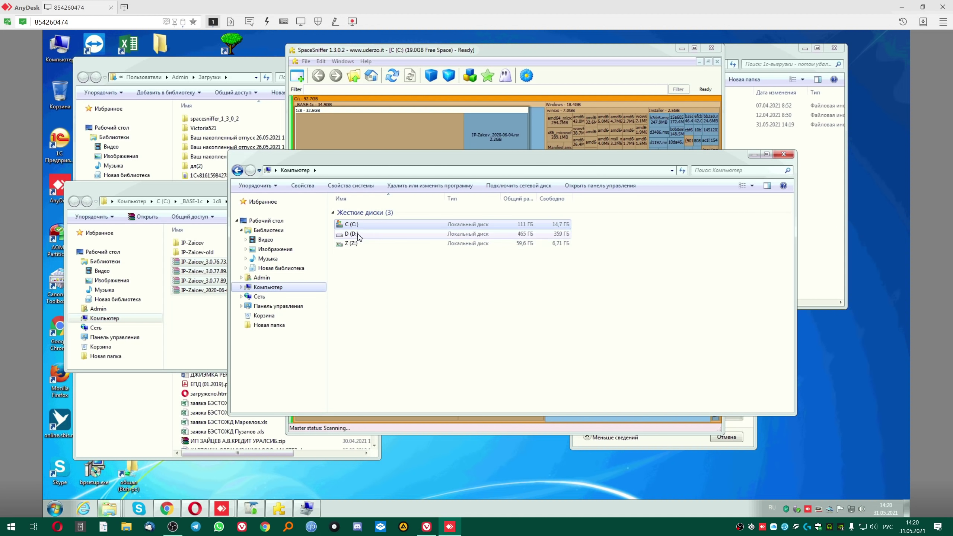
{"action": "left_click_drag", "start_coordinate": [416, 162], "coordinate": [484, 171]}
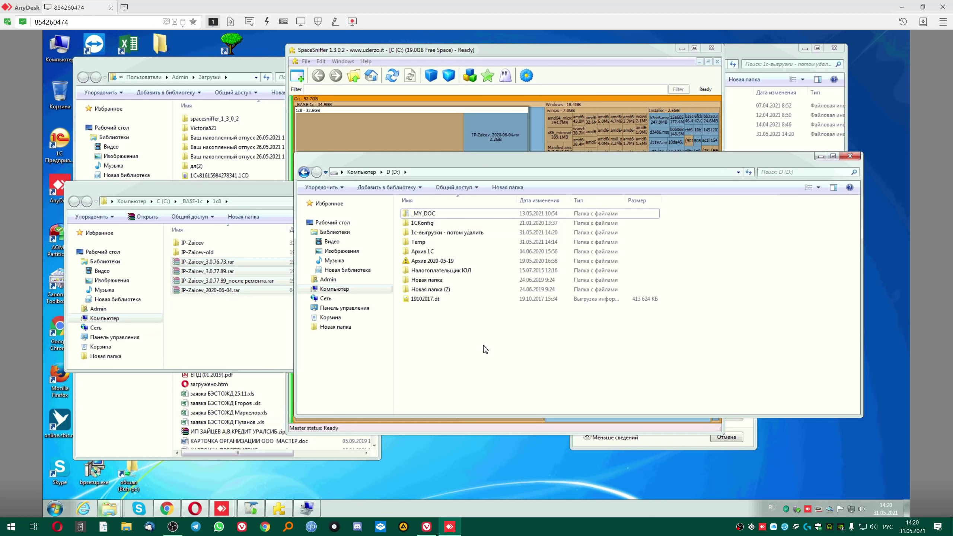
{"action": "double_click", "coordinate": [429, 251]}
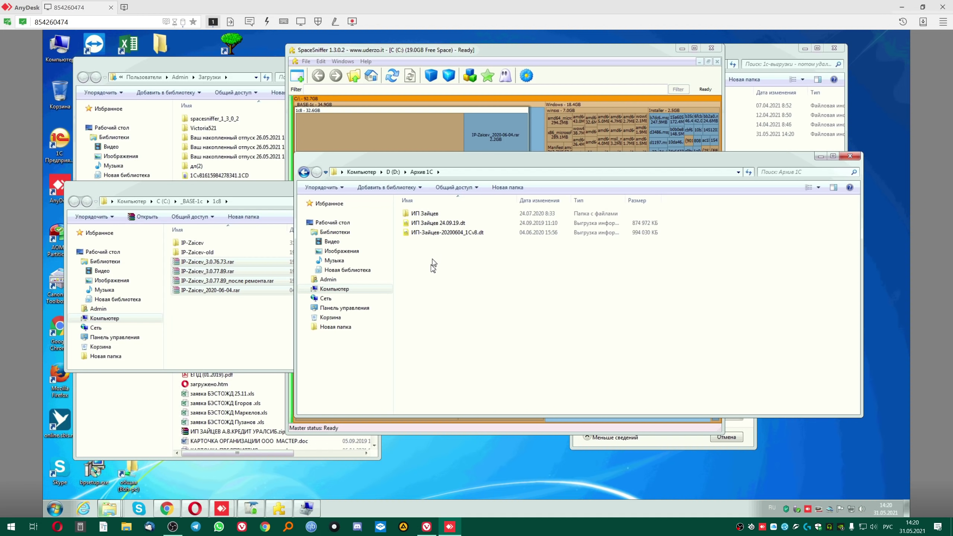
{"action": "right_click", "coordinate": [437, 275]}
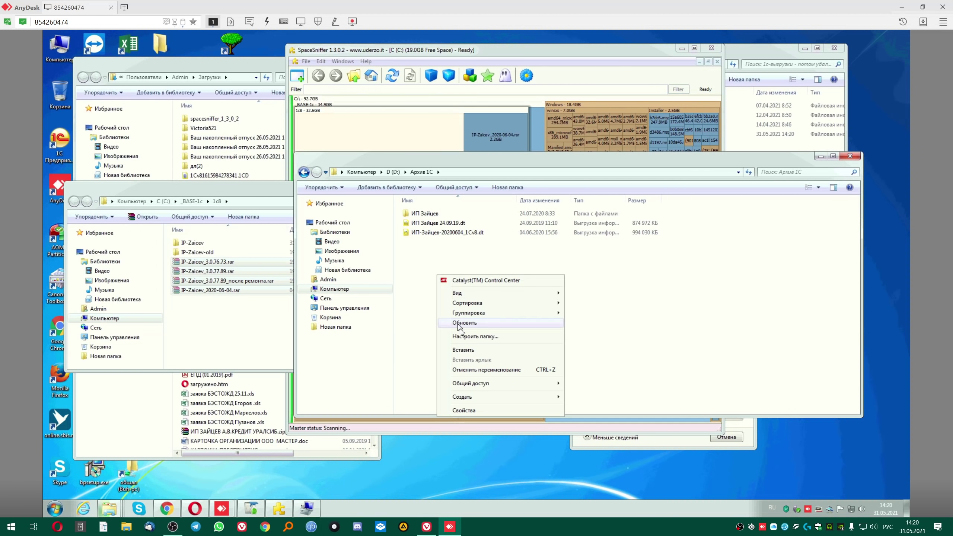
{"action": "left_click", "coordinate": [463, 351]}
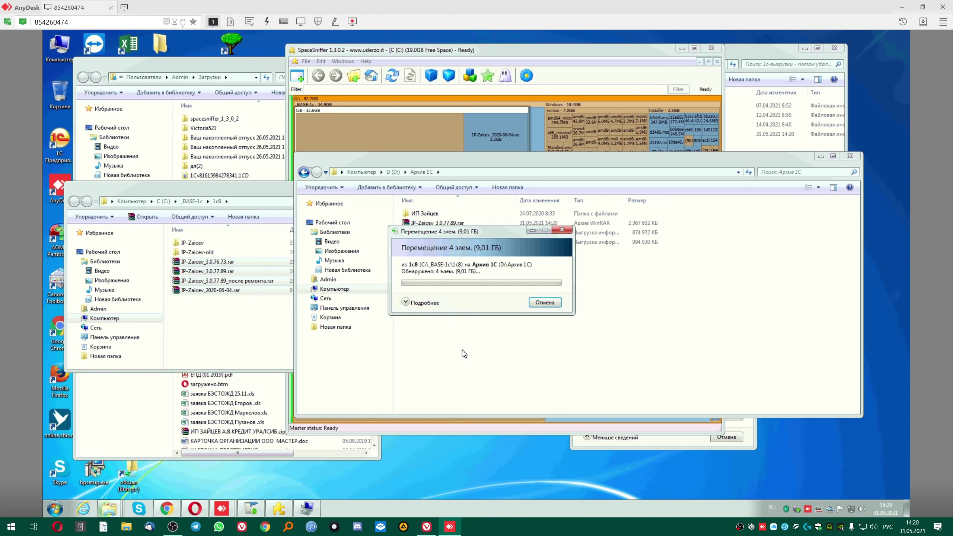
{"action": "left_click_drag", "start_coordinate": [484, 232], "coordinate": [435, 391]}
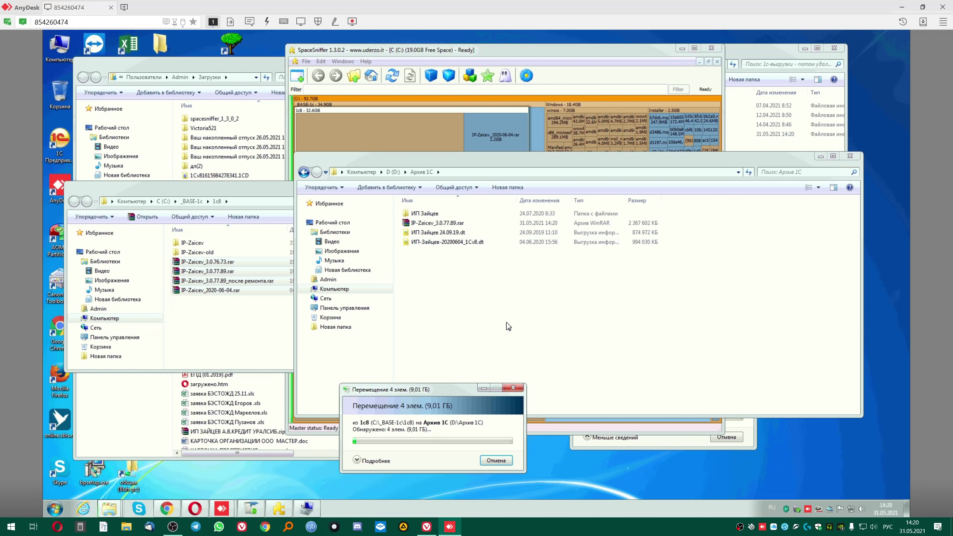
Step: Return to the root of drive D, narrow and move its window, and set the two transfer dialogs side by side
{"action": "left_click", "coordinate": [304, 171]}
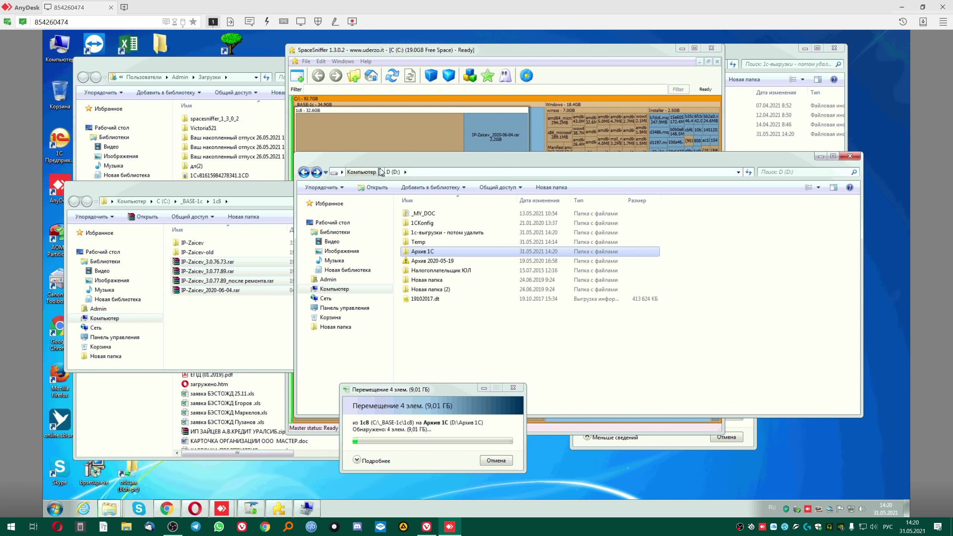
{"action": "left_click_drag", "start_coordinate": [380, 162], "coordinate": [364, 122]}
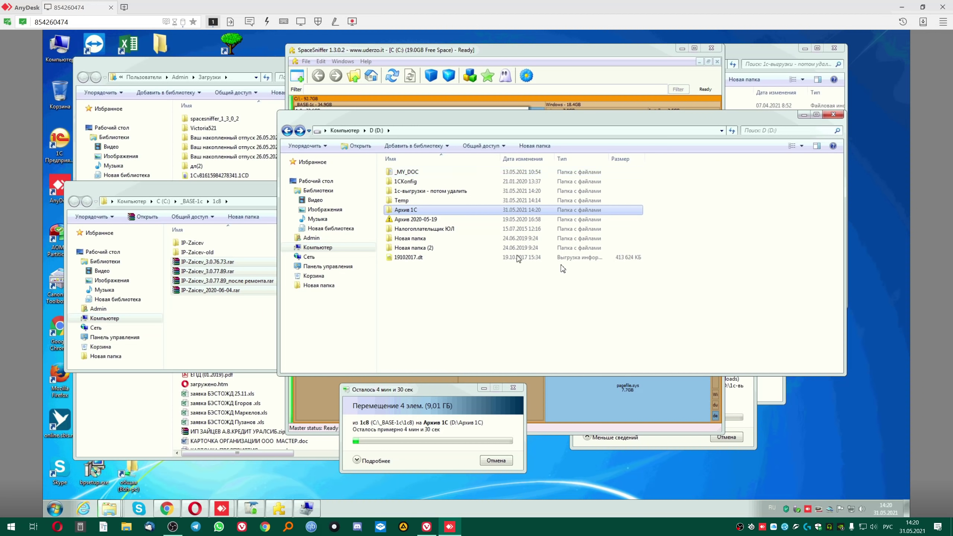
{"action": "left_click_drag", "start_coordinate": [844, 374], "coordinate": [653, 369]}
{"action": "left_click", "coordinate": [663, 440]}
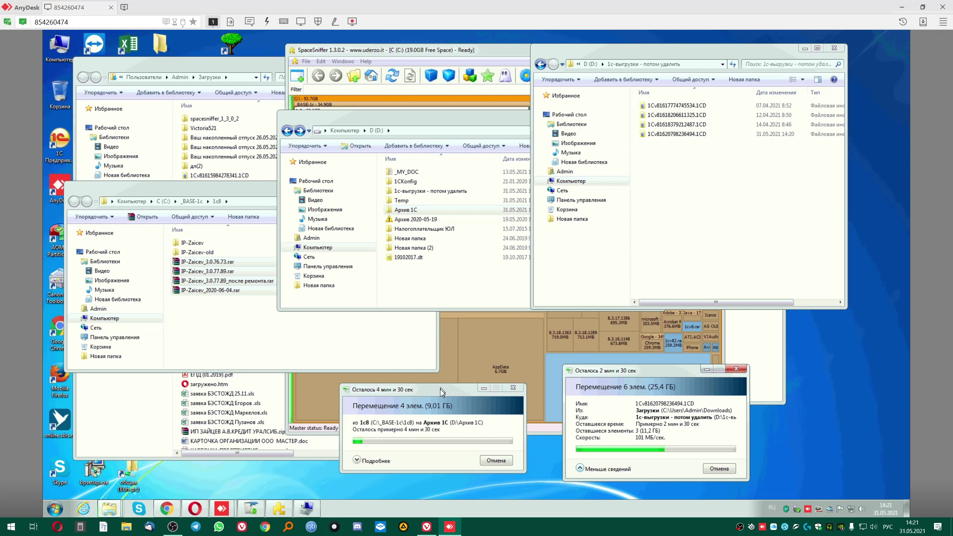
{"action": "left_click_drag", "start_coordinate": [440, 390], "coordinate": [460, 391]}
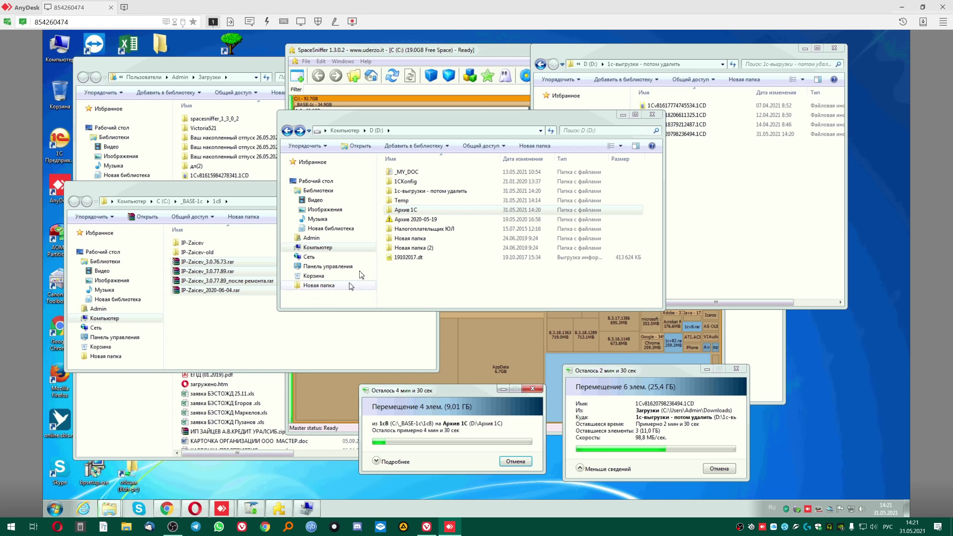
Step: Check the SpaceSniffer treemap, the moved .1CD files and the free space on the drives in Компьютер
{"action": "left_click", "coordinate": [390, 51]}
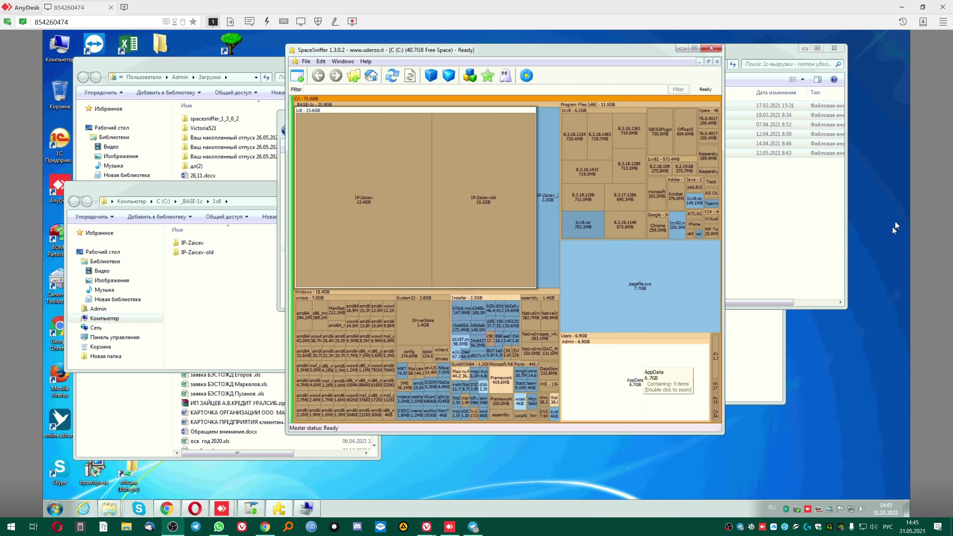
{"action": "left_click", "coordinate": [788, 218]}
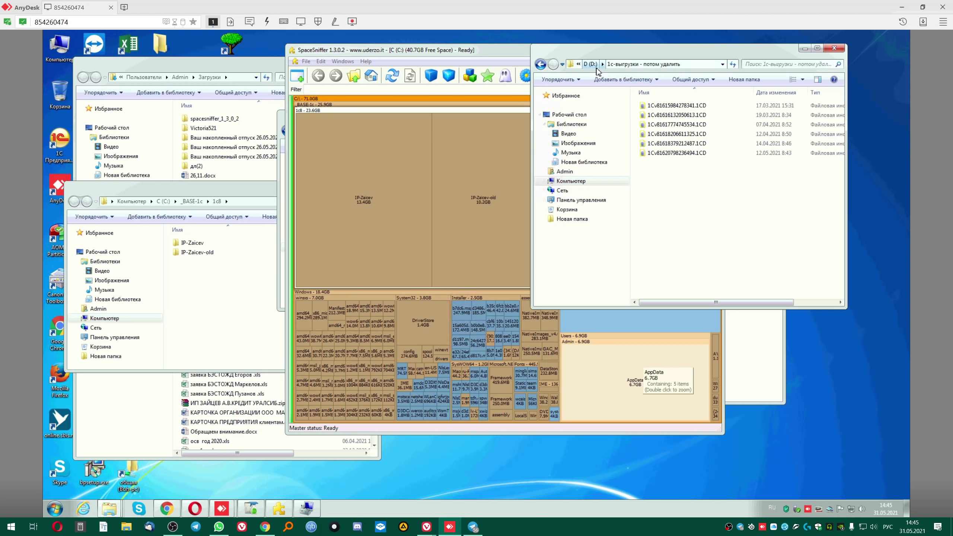
{"action": "left_click_drag", "start_coordinate": [657, 56], "coordinate": [698, 107]}
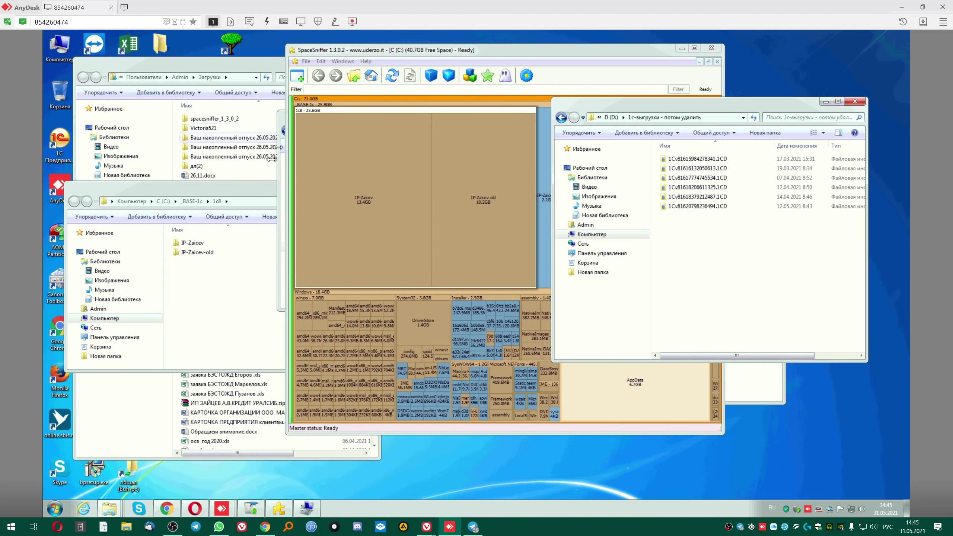
{"action": "left_click", "coordinate": [247, 196]}
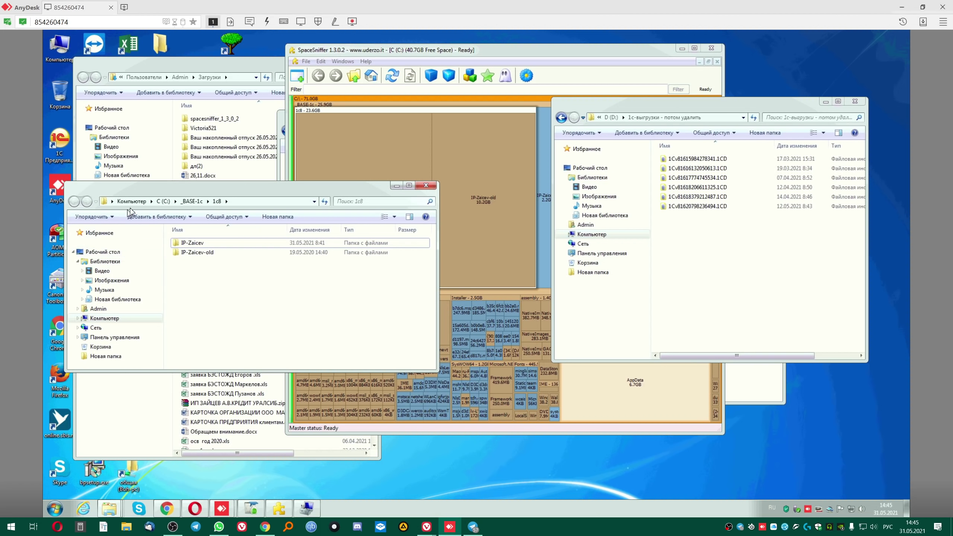
{"action": "left_click", "coordinate": [112, 318]}
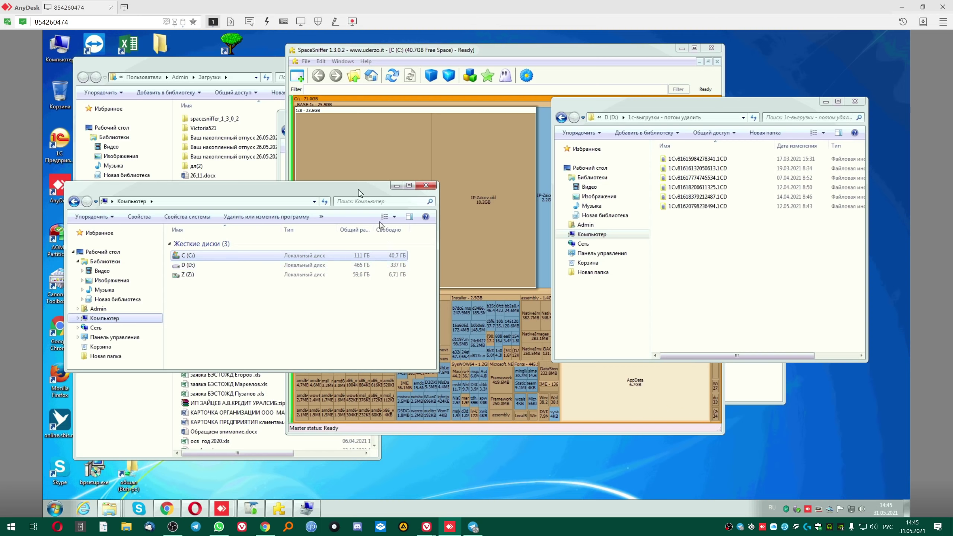
{"action": "left_click_drag", "start_coordinate": [341, 187], "coordinate": [328, 307]}
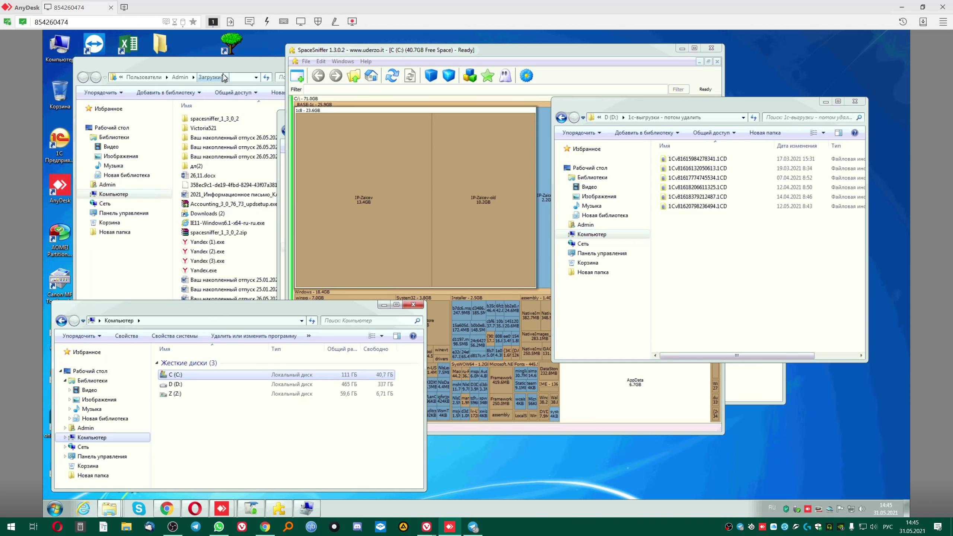
Step: Move the Загрузки window and enlarge it so all file detail columns fit
{"action": "left_click_drag", "start_coordinate": [228, 67], "coordinate": [411, 61]}
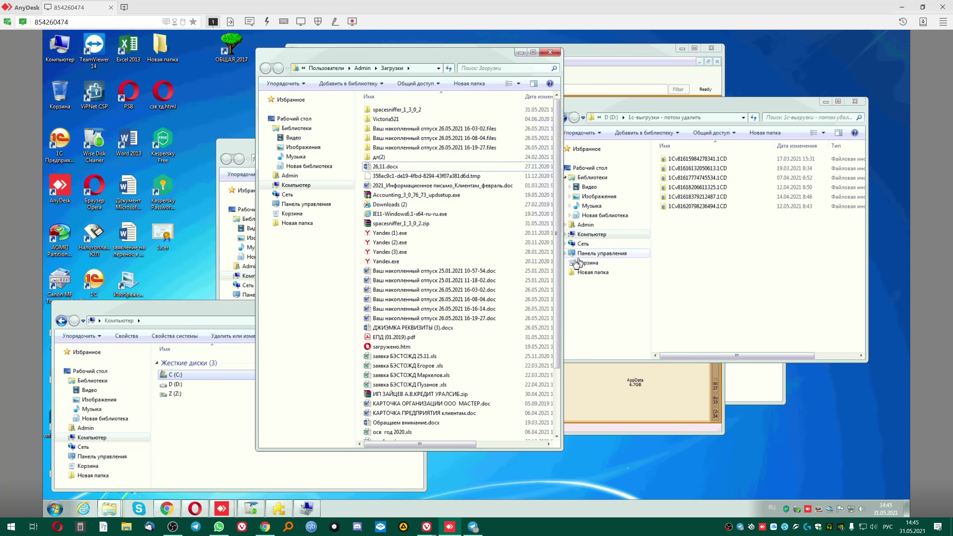
{"action": "left_click_drag", "start_coordinate": [563, 263], "coordinate": [770, 267]}
{"action": "left_click_drag", "start_coordinate": [766, 450], "coordinate": [819, 491]}
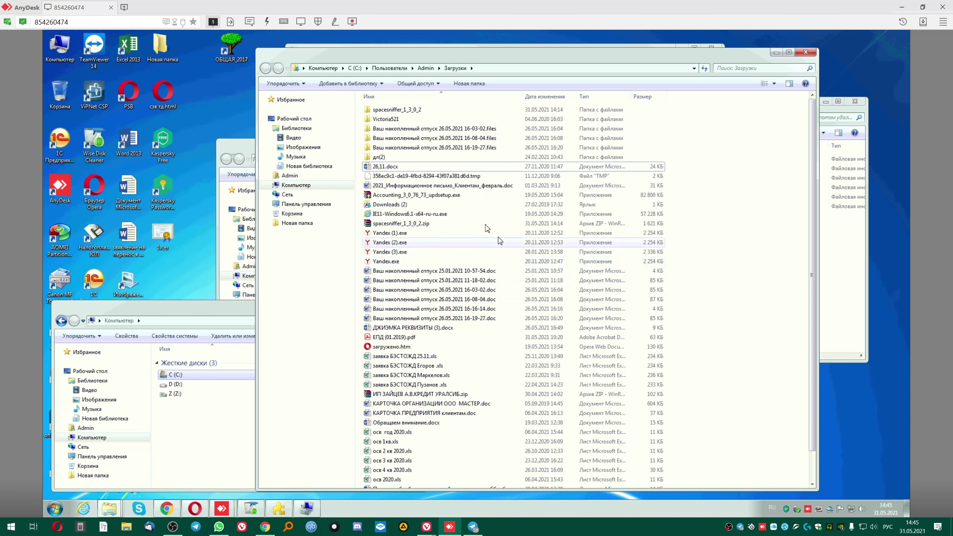
{"action": "left_click_drag", "start_coordinate": [714, 108], "coordinate": [393, 157]}
{"action": "right_click", "coordinate": [394, 141]}
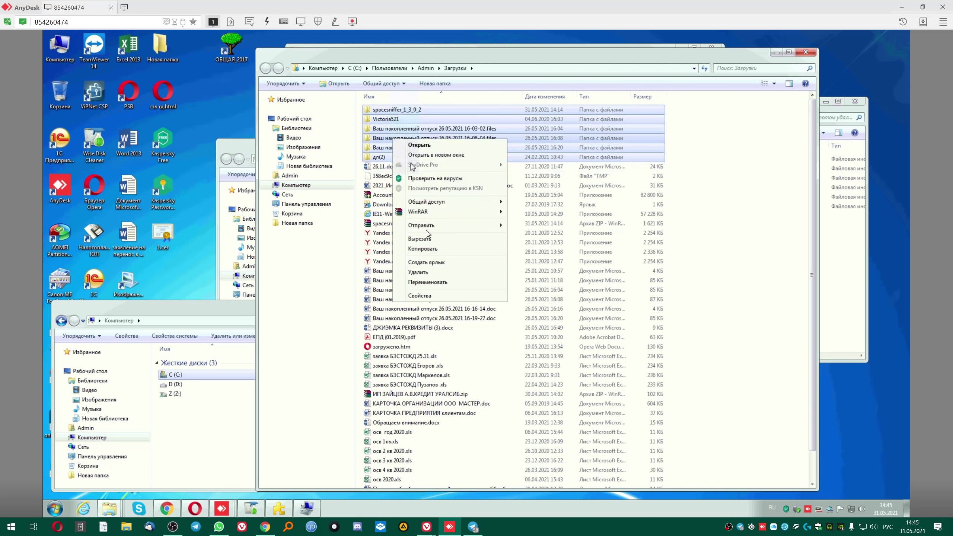
{"action": "key", "text": "Escape"}
{"action": "scroll", "coordinate": [507, 300], "scroll_direction": "down", "scroll_amount": 5}
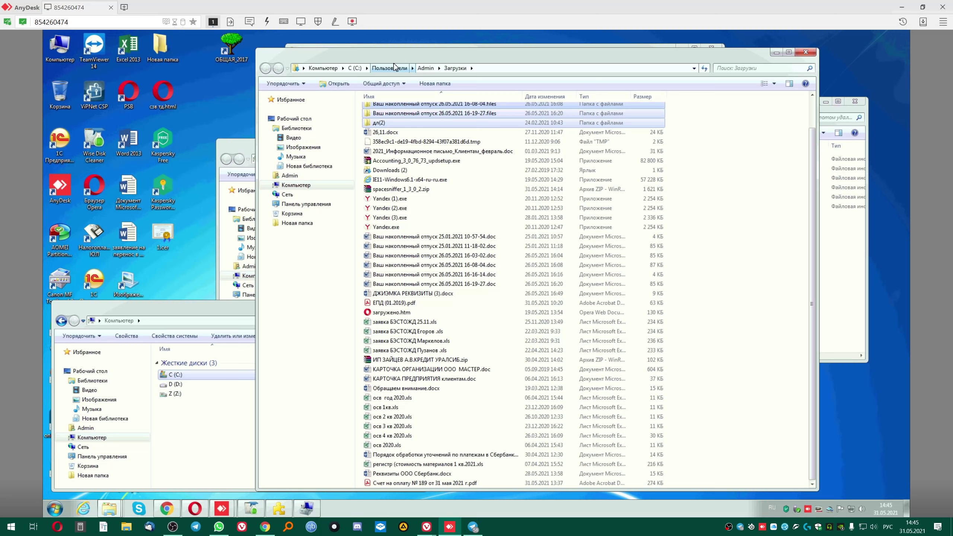
Step: Open the location settings in the properties of the Загрузки folder inside the Admin user folder
{"action": "left_click", "coordinate": [425, 68]}
{"action": "right_click", "coordinate": [378, 158]}
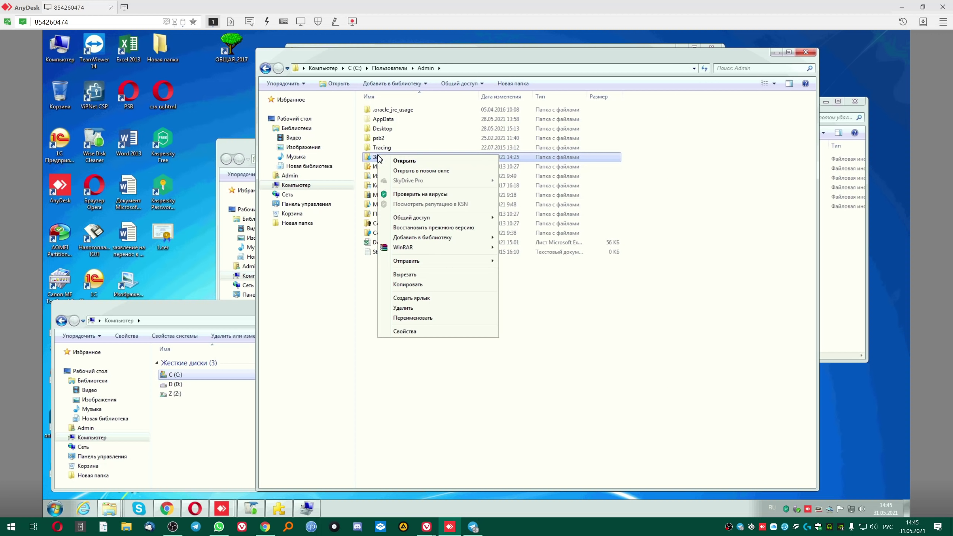
{"action": "left_click", "coordinate": [405, 335]}
{"action": "left_click", "coordinate": [411, 177]}
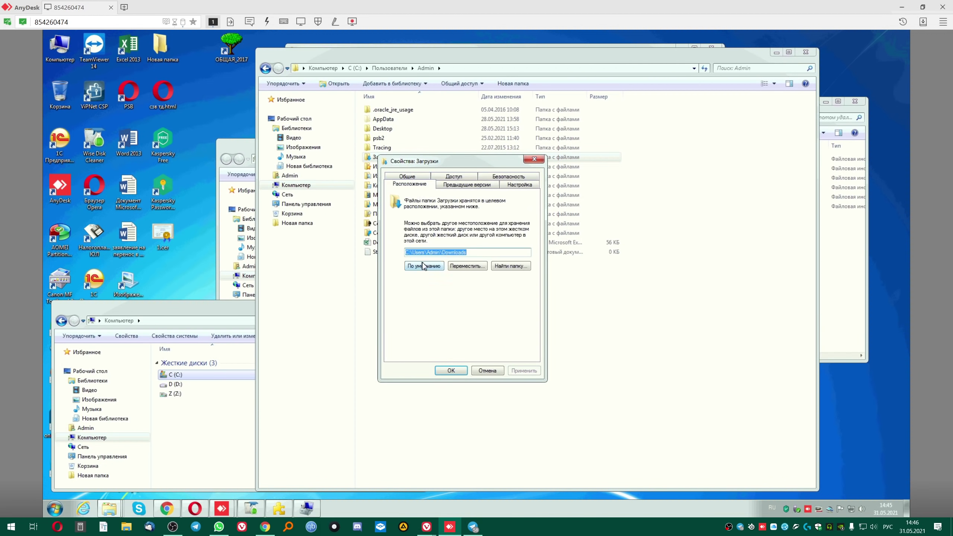
Step: Set the location of the Загрузки folder to D:\Downloads, creating that folder and moving all files from the old location
{"action": "left_click", "coordinate": [430, 253]}
{"action": "left_click_drag", "start_coordinate": [440, 253], "coordinate": [278, 244]}
{"action": "type", "text": "В"}
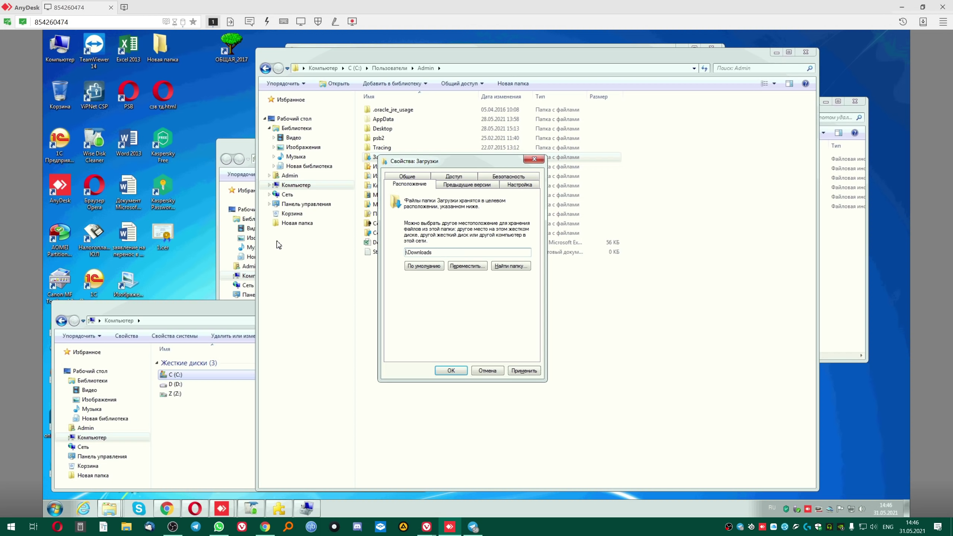
{"action": "left_click", "coordinate": [535, 372]}
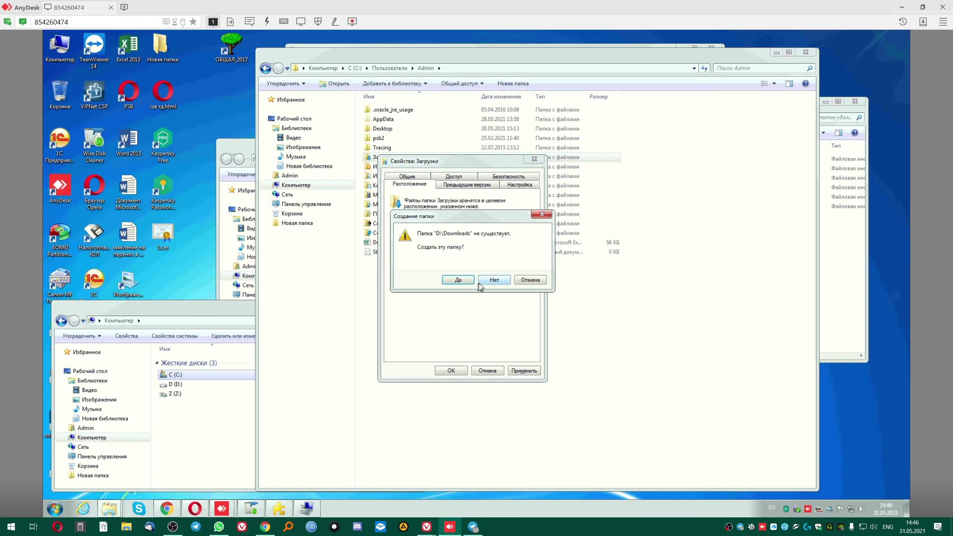
{"action": "left_click", "coordinate": [458, 280]}
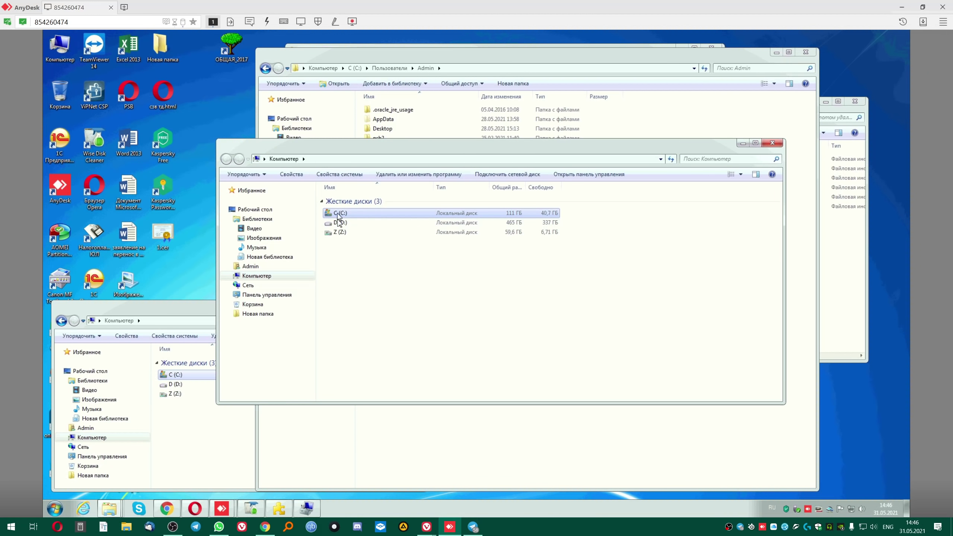
{"action": "left_click", "coordinate": [742, 144]}
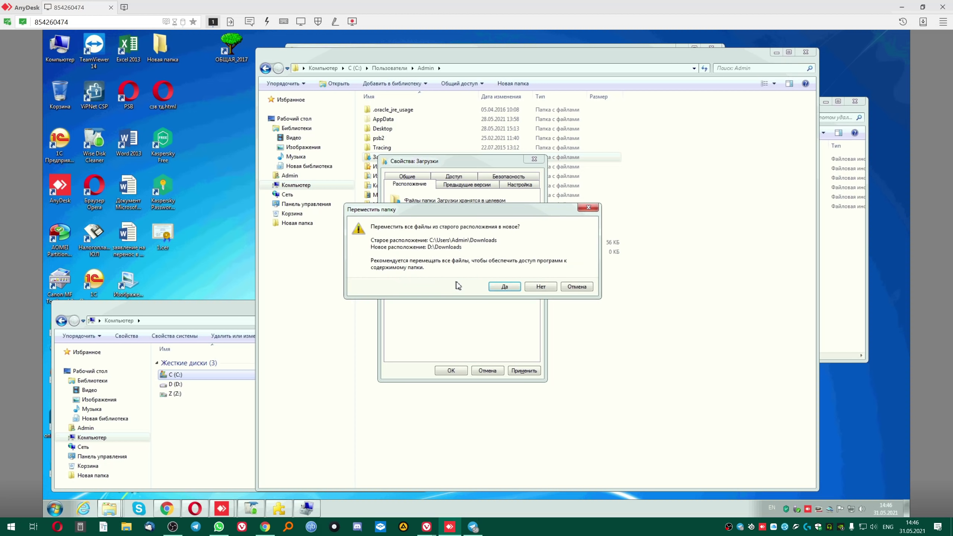
{"action": "left_click", "coordinate": [505, 286]}
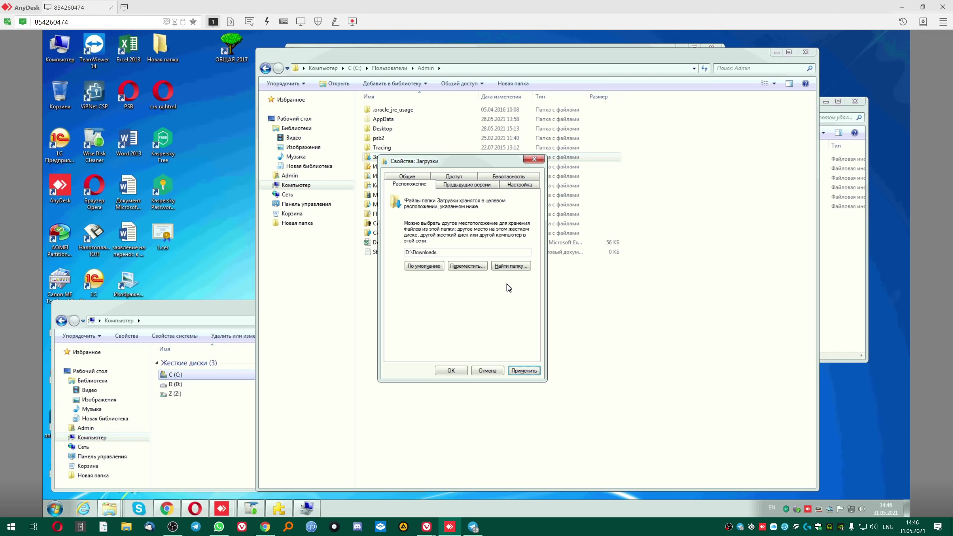
{"action": "left_click", "coordinate": [196, 308]}
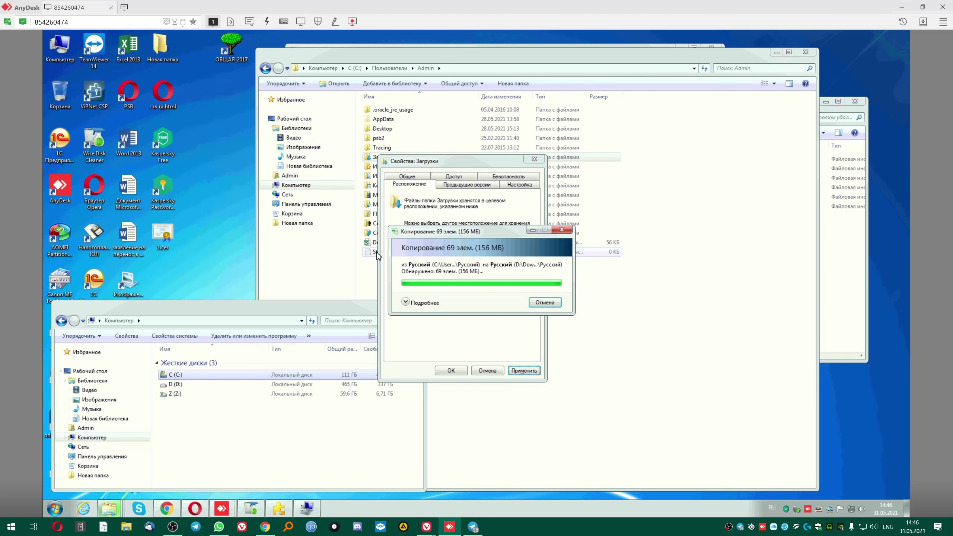
{"action": "left_click", "coordinate": [451, 371]}
Step: Move the open Компьютер window aside, open a second Компьютер window, and reposition and shrink it
{"action": "left_click_drag", "start_coordinate": [320, 309], "coordinate": [637, 316]}
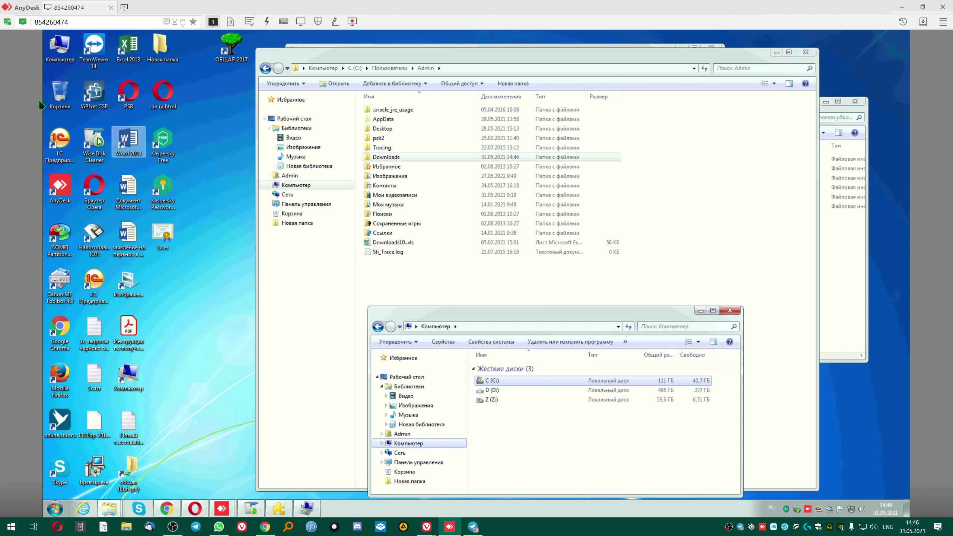
{"action": "double_click", "coordinate": [60, 45]}
{"action": "left_click_drag", "start_coordinate": [433, 154], "coordinate": [403, 107]}
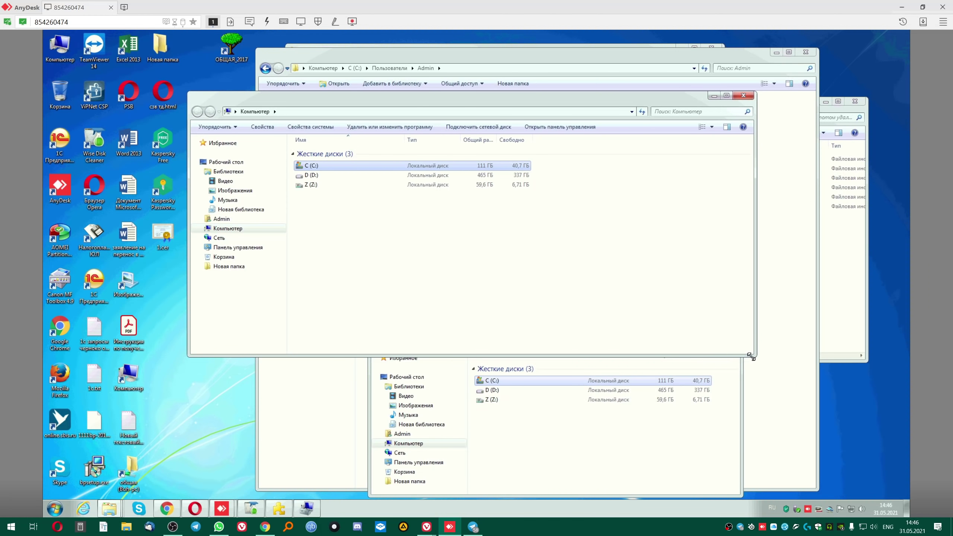
{"action": "left_click_drag", "start_coordinate": [753, 355], "coordinate": [608, 319]}
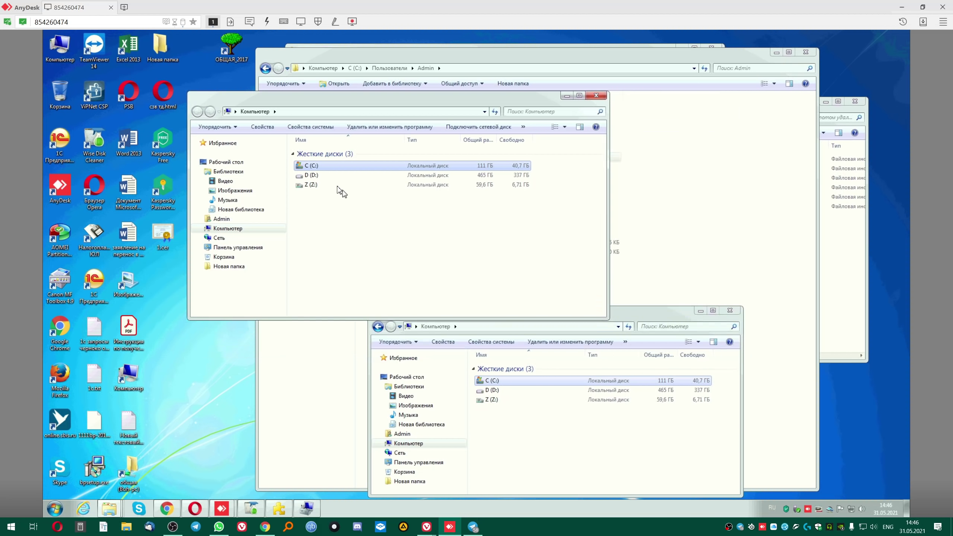
Step: Review the disk defragmentation schedule reached through drive C's properties, then close the schedule settings without changes
{"action": "right_click", "coordinate": [310, 169]}
{"action": "left_click", "coordinate": [337, 305]}
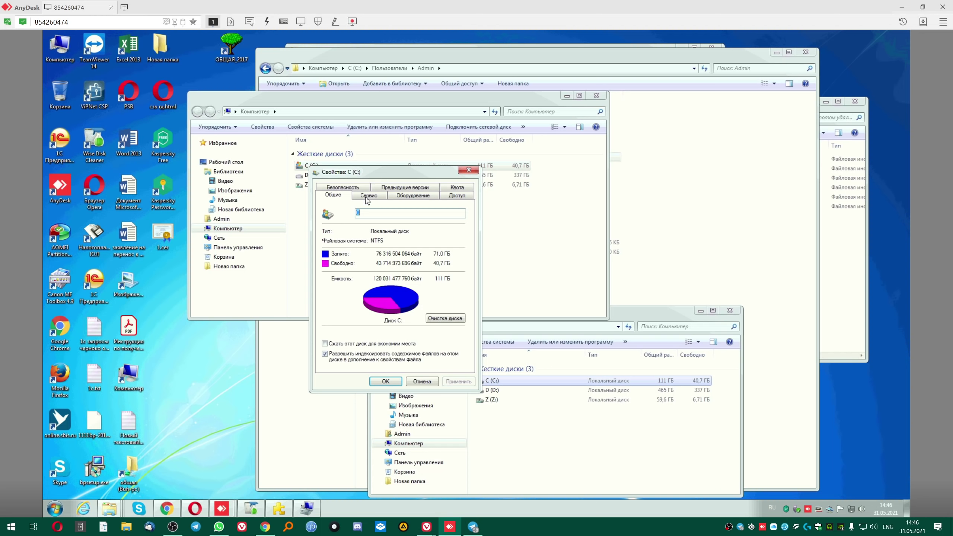
{"action": "left_click", "coordinate": [306, 204]}
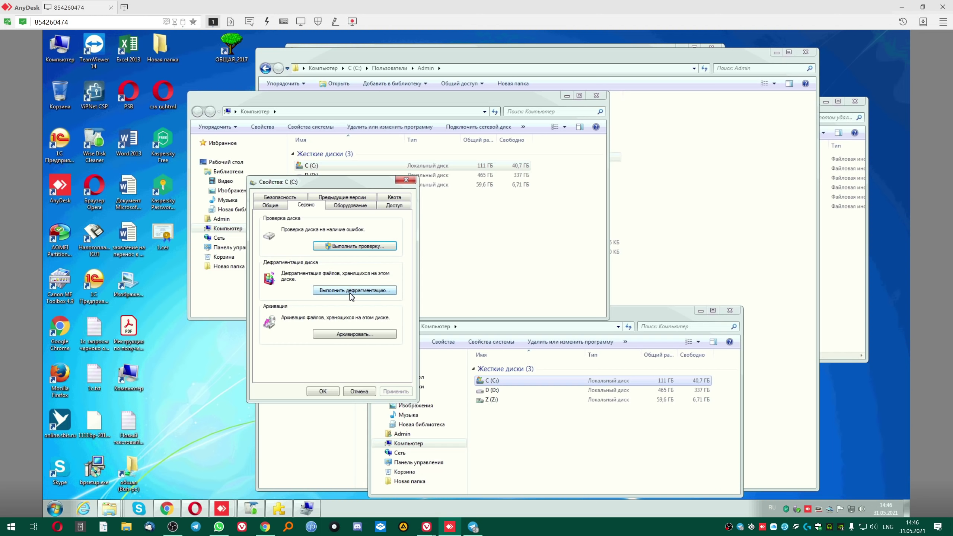
{"action": "left_click", "coordinate": [351, 295]}
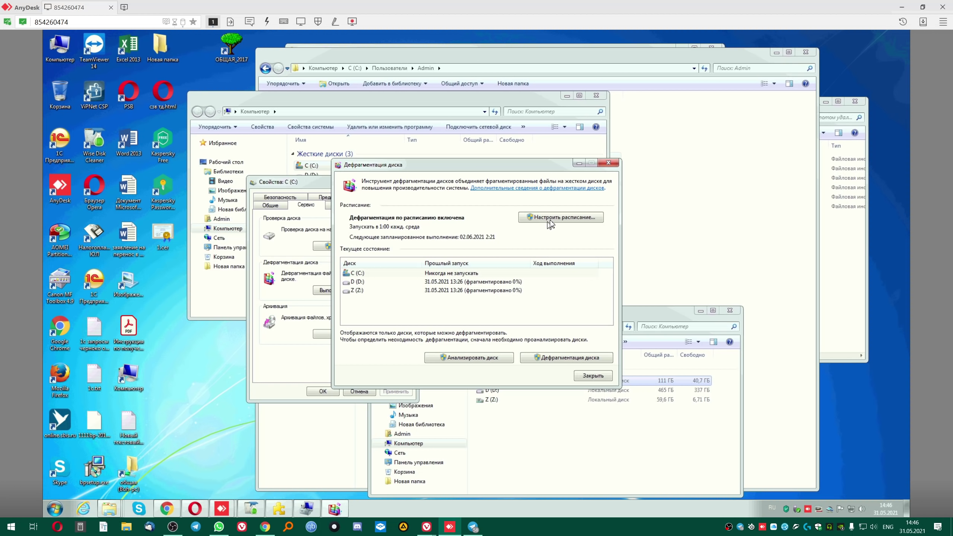
{"action": "left_click", "coordinate": [559, 218]}
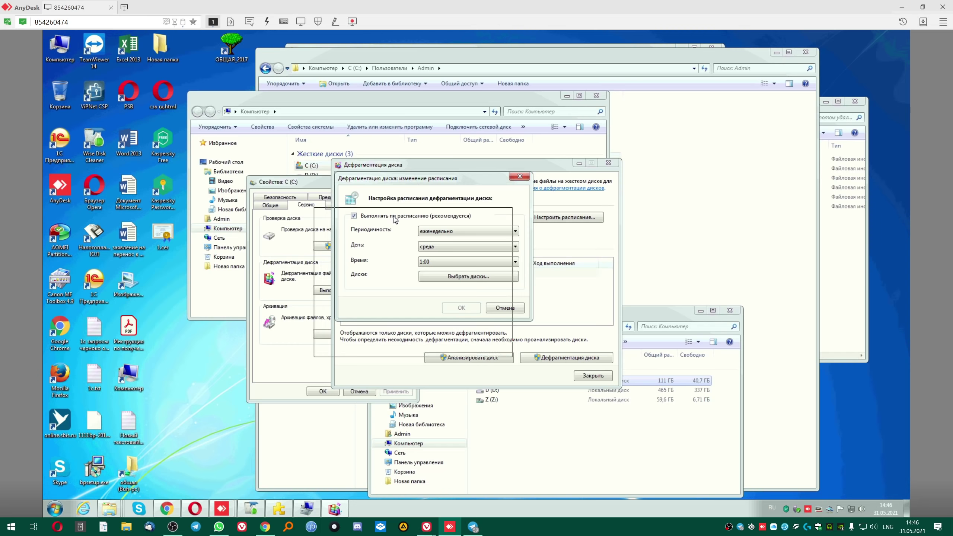
{"action": "left_click_drag", "start_coordinate": [414, 182], "coordinate": [444, 225]}
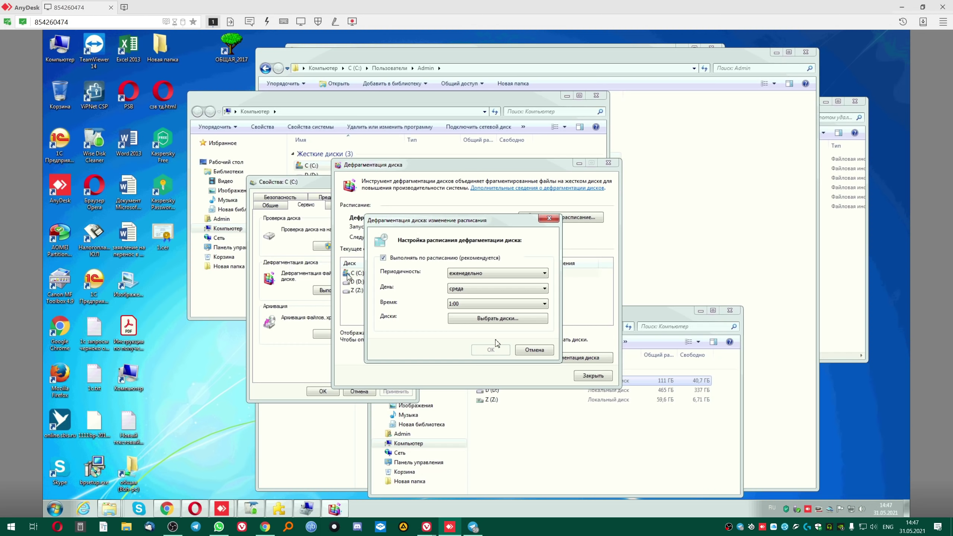
{"action": "left_click_drag", "start_coordinate": [415, 224], "coordinate": [393, 300]}
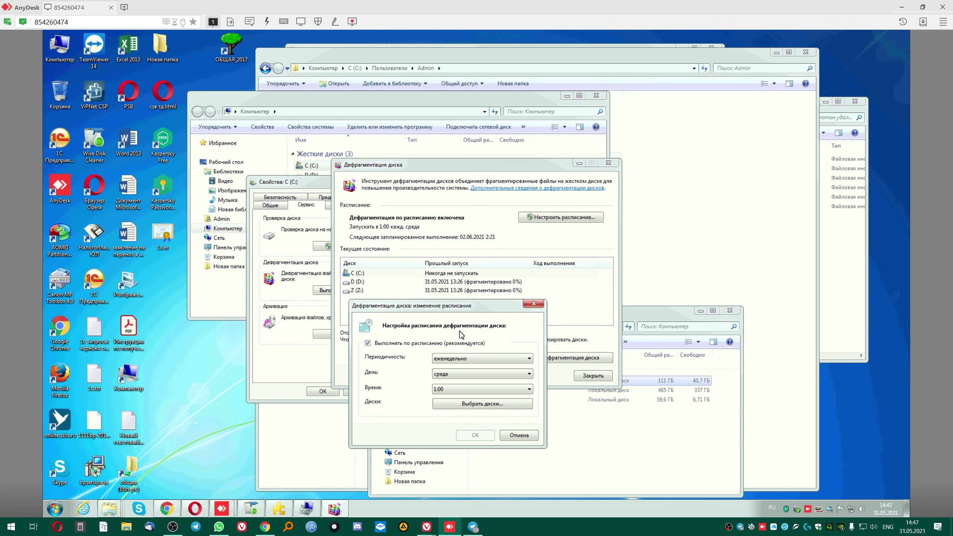
{"action": "left_click", "coordinate": [533, 304]}
Step: Check drive C's last run in the defragmentation list, then close the defragmentation tool and the drive's properties
{"action": "left_click", "coordinate": [449, 276]}
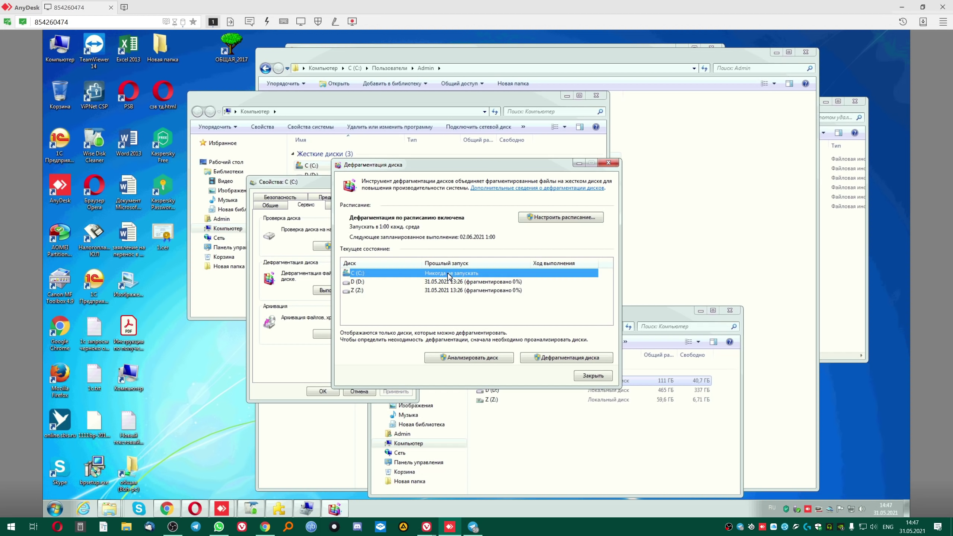
{"action": "left_click", "coordinate": [449, 277], "text": "ctrl"}
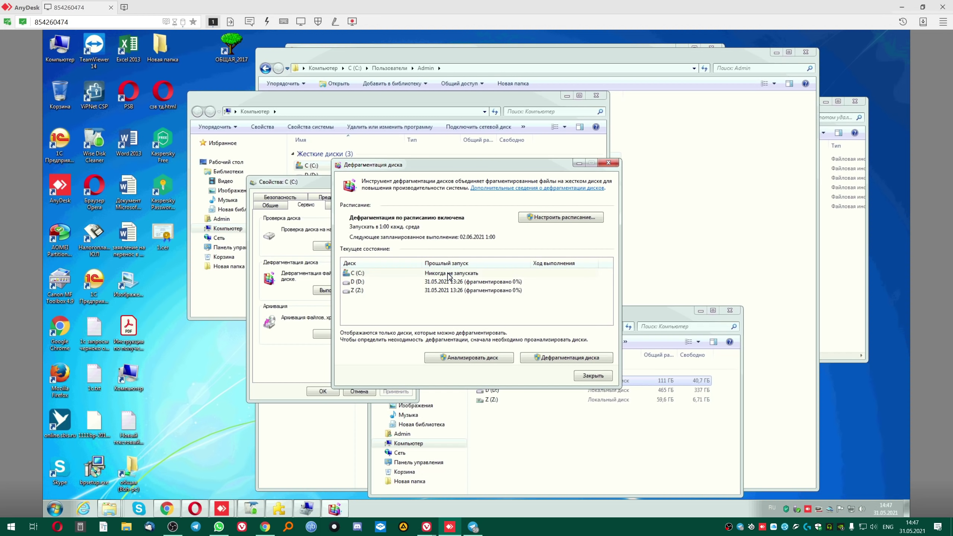
{"action": "left_click", "coordinate": [448, 277]}
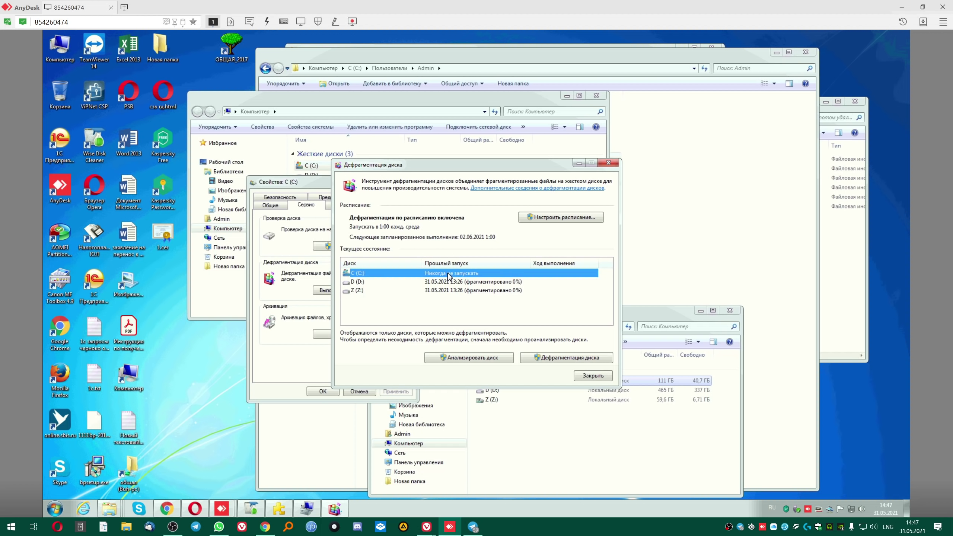
{"action": "left_click", "coordinate": [448, 276], "text": "ctrl"}
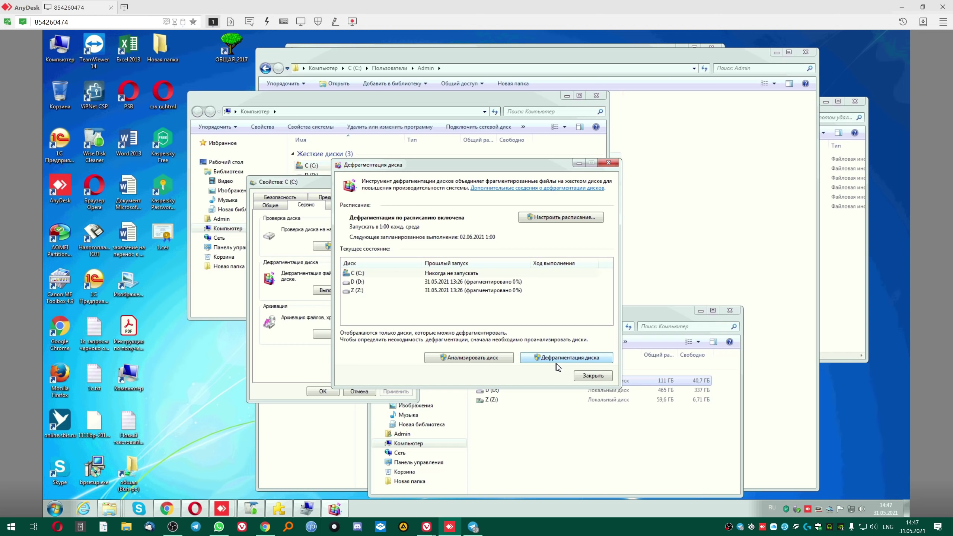
{"action": "left_click", "coordinate": [598, 376]}
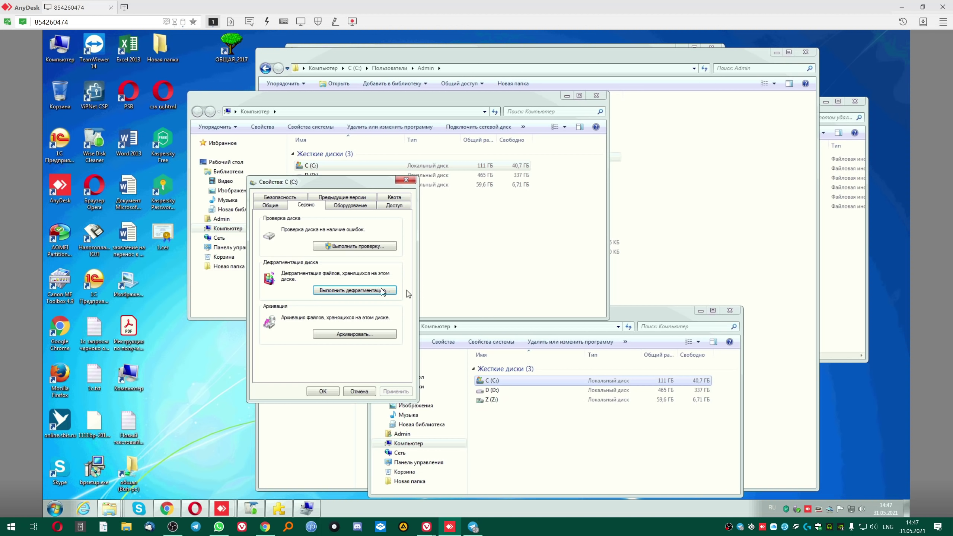
{"action": "left_click", "coordinate": [324, 391]}
Step: On the local computer, open disk optimization from the properties of C: Win 240 and widen the drive and media type columns
{"action": "left_click", "coordinate": [126, 527]}
{"action": "left_click", "coordinate": [348, 225]}
{"action": "left_click", "coordinate": [184, 64]}
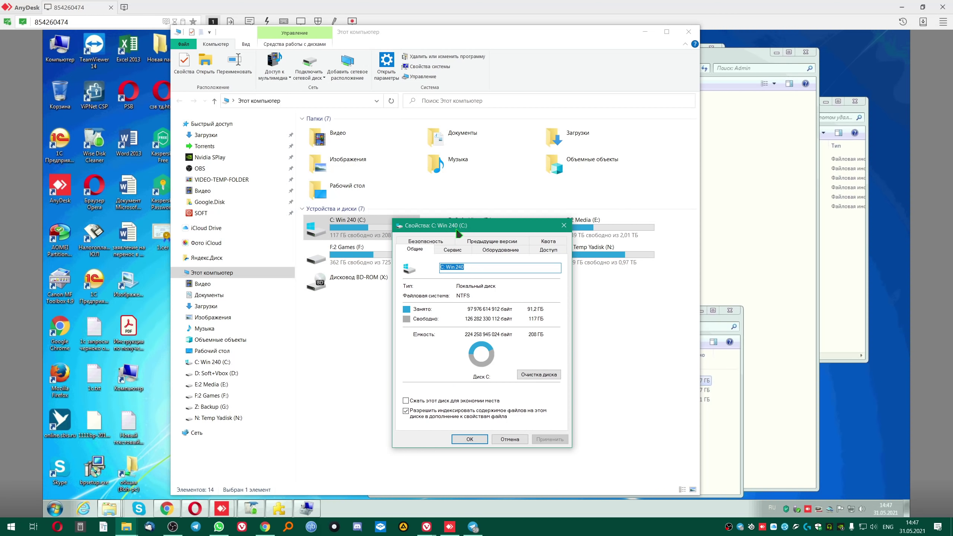
{"action": "left_click_drag", "start_coordinate": [457, 230], "coordinate": [444, 147]}
{"action": "left_click", "coordinate": [438, 167]}
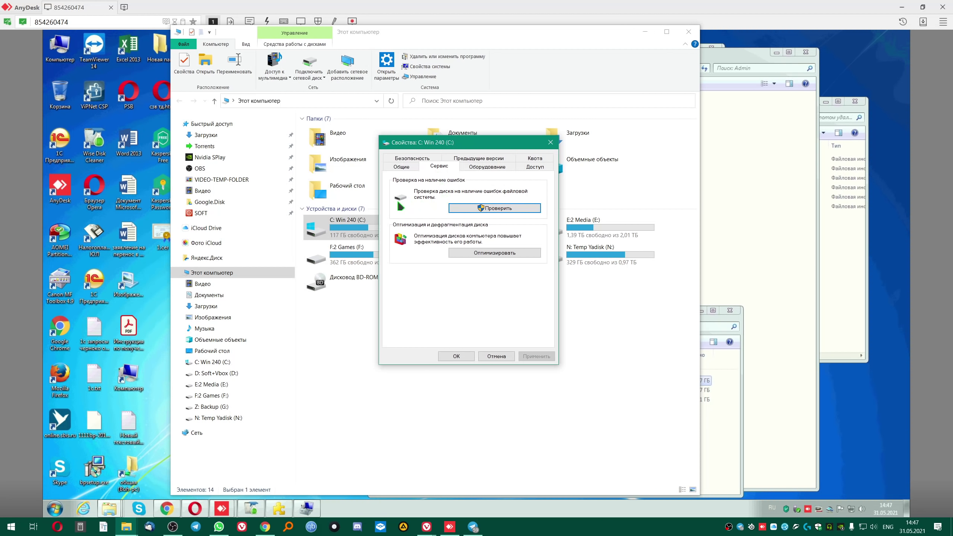
{"action": "left_click", "coordinate": [495, 254]}
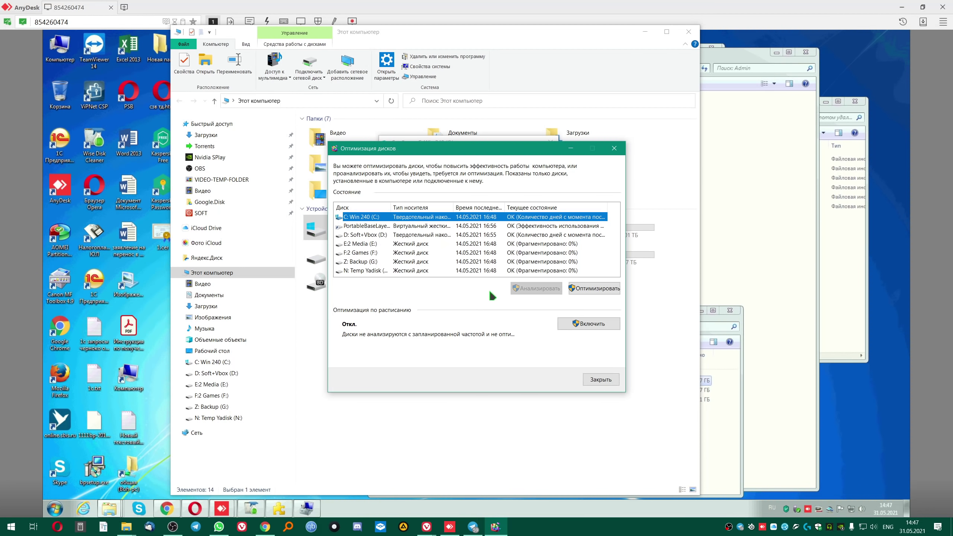
{"action": "left_click_drag", "start_coordinate": [454, 208], "coordinate": [494, 207]}
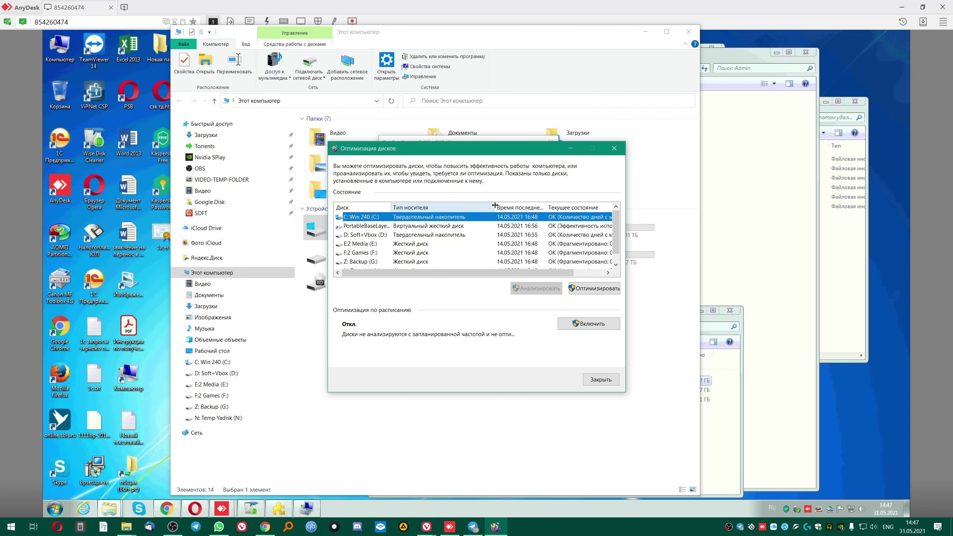
{"action": "left_click_drag", "start_coordinate": [392, 208], "coordinate": [409, 207]}
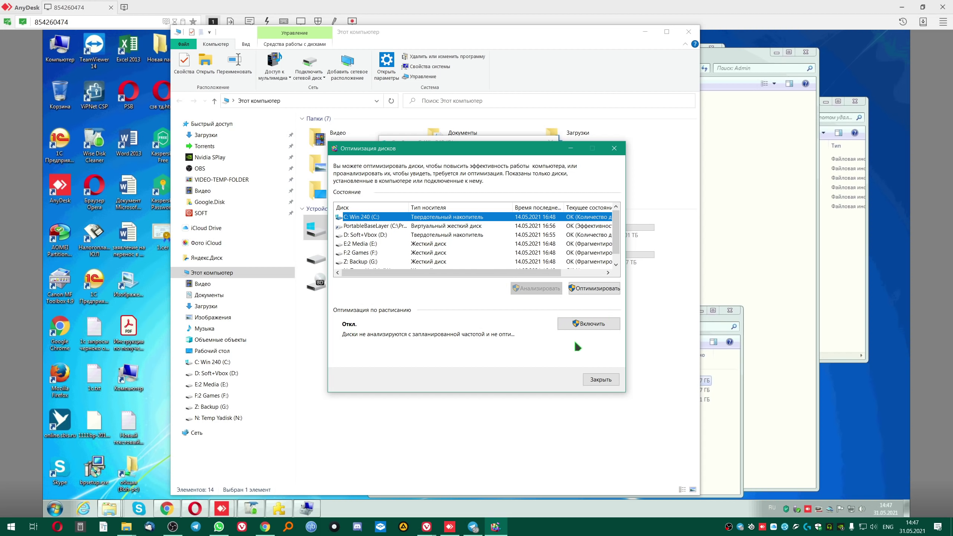
Step: View the local optimization schedule settings without changing them, then close the optimization and properties dialogs and minimize Этот компьютер
{"action": "left_click", "coordinate": [586, 326]}
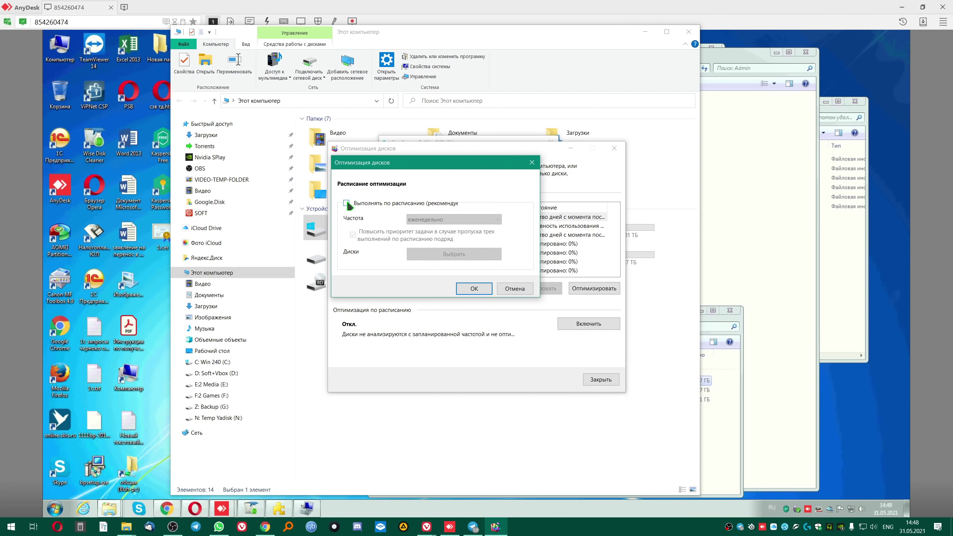
{"action": "left_click", "coordinate": [476, 288]}
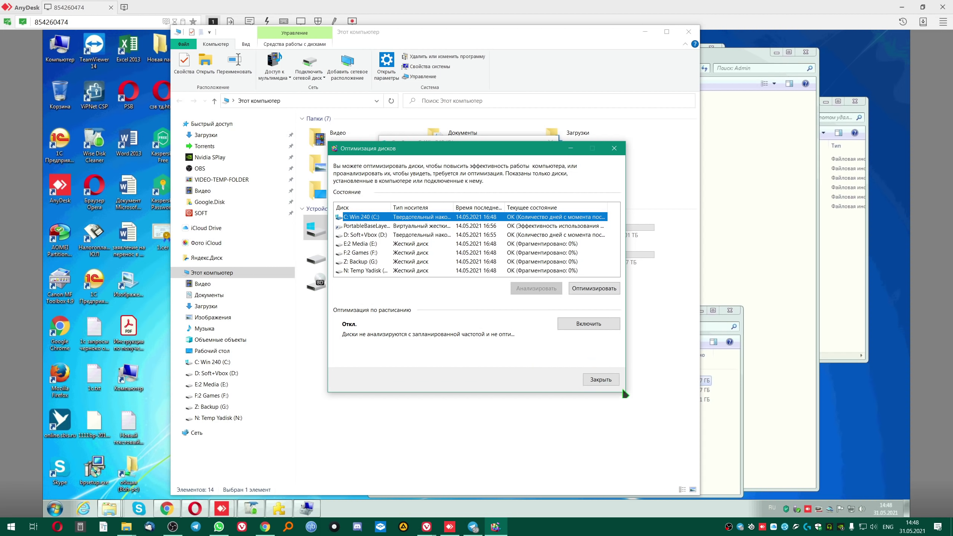
{"action": "left_click", "coordinate": [601, 380]}
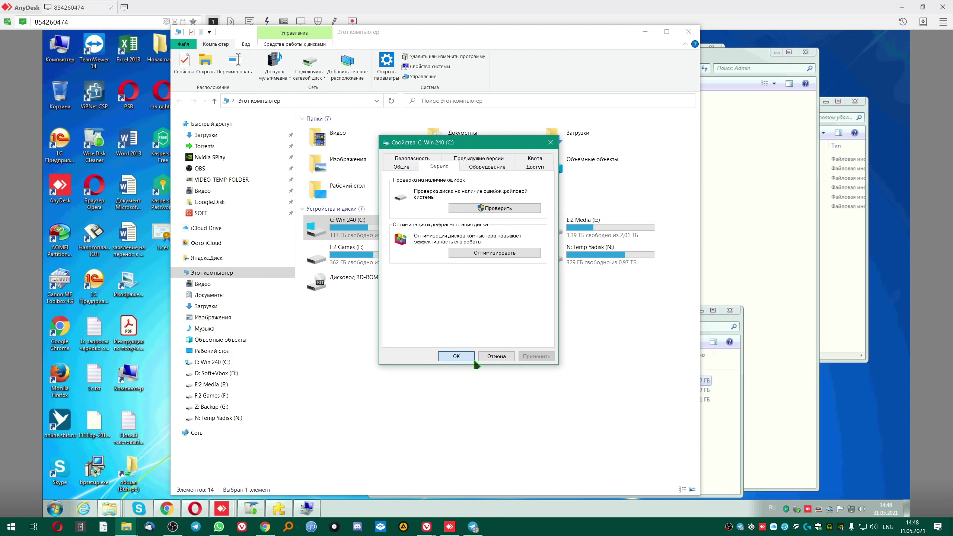
{"action": "left_click", "coordinate": [474, 360]}
{"action": "left_click", "coordinate": [645, 31]}
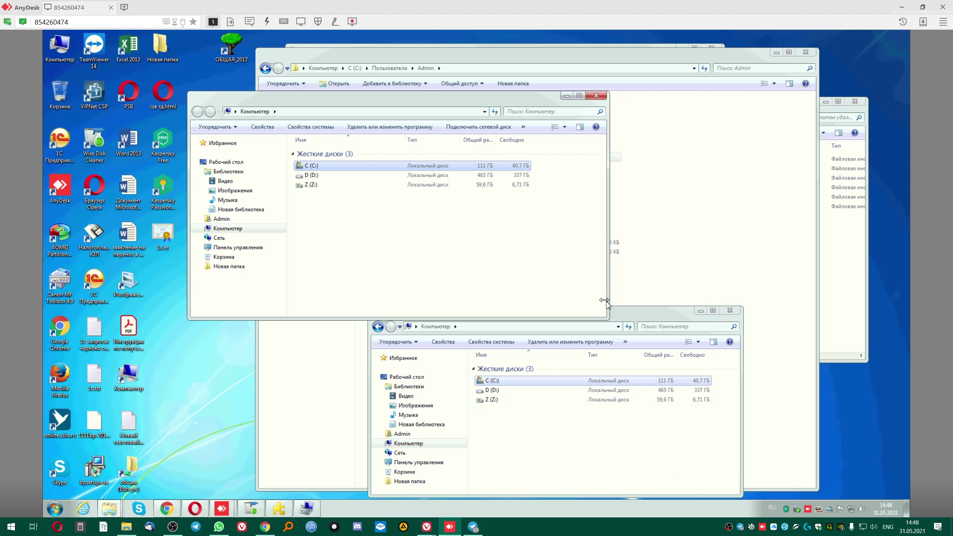
Step: Close the duplicate lower Компьютер window on the remote desktop and clear the drive selection in the remaining one
{"action": "left_click_drag", "start_coordinate": [634, 317], "coordinate": [584, 249]}
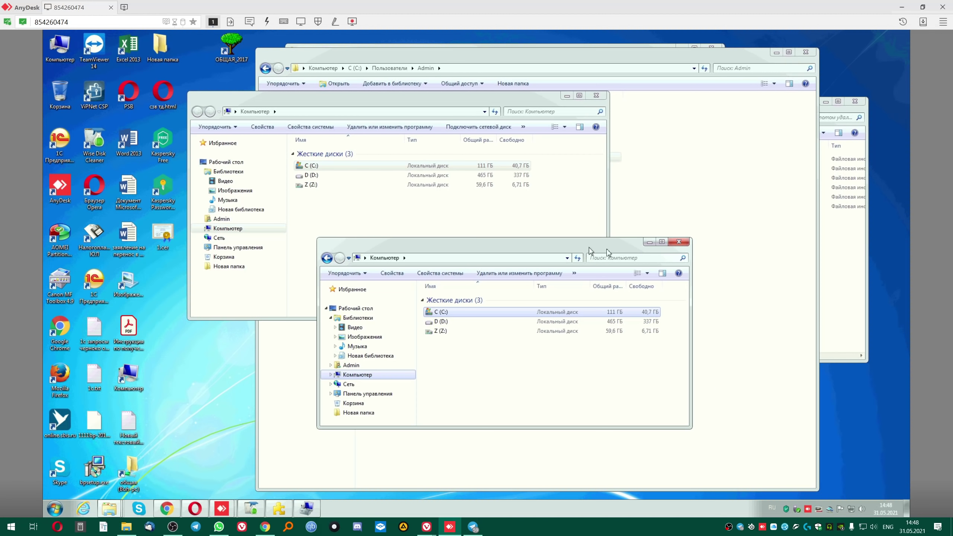
{"action": "left_click", "coordinate": [678, 242]}
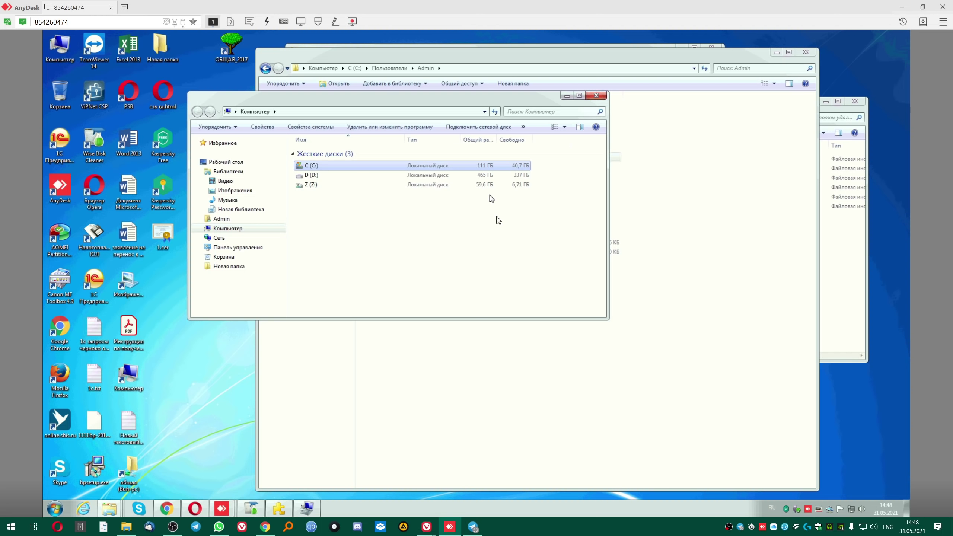
{"action": "left_click", "coordinate": [512, 231]}
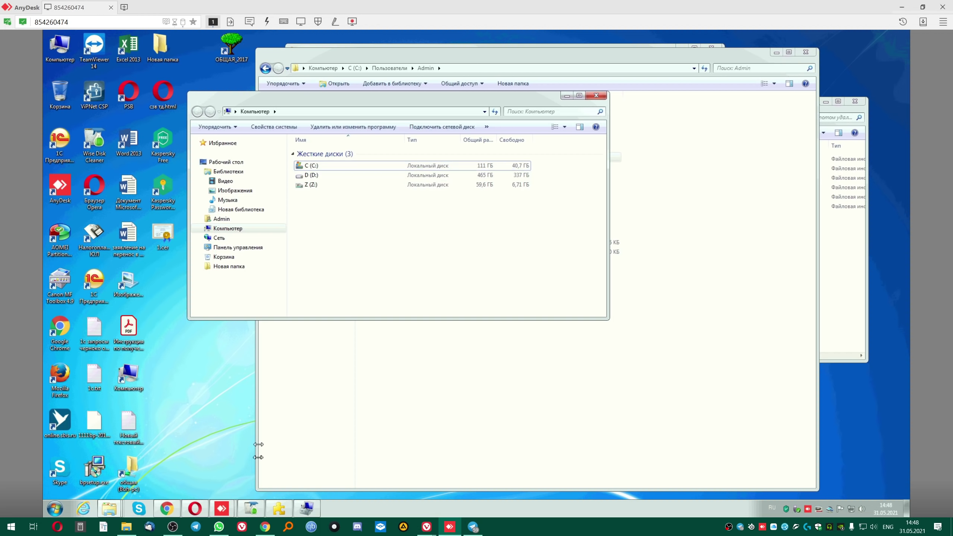
Step: Switch to SpaceSniffer, expand the old base folder inside 1c8, and widen the window to examine drive C's treemap
{"action": "left_click", "coordinate": [279, 509]}
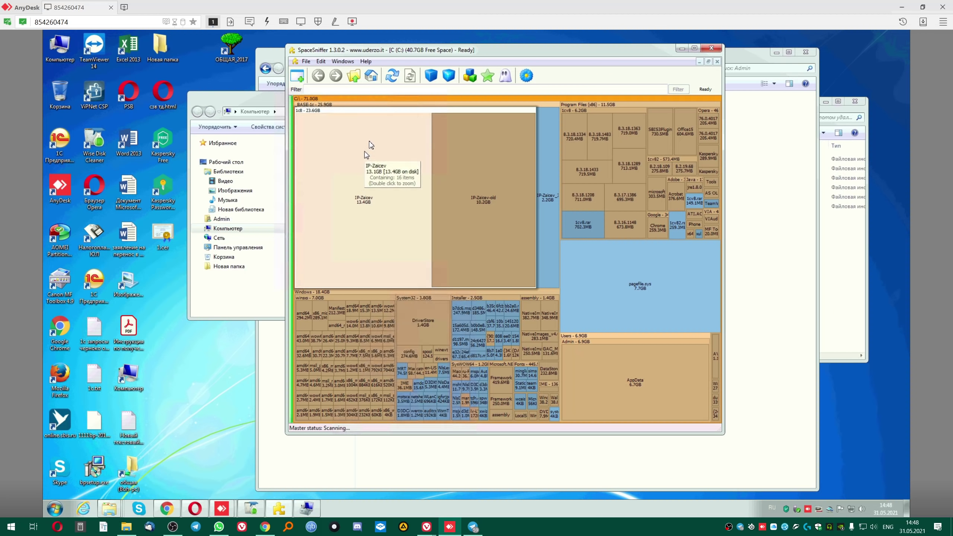
{"action": "left_click", "coordinate": [409, 149]}
{"action": "left_click", "coordinate": [472, 143]}
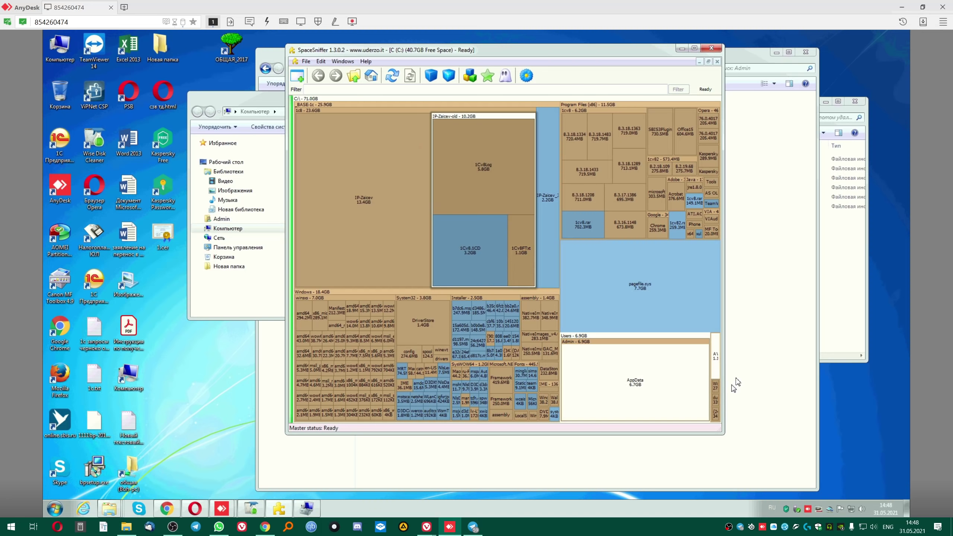
{"action": "left_click_drag", "start_coordinate": [725, 369], "coordinate": [790, 369]}
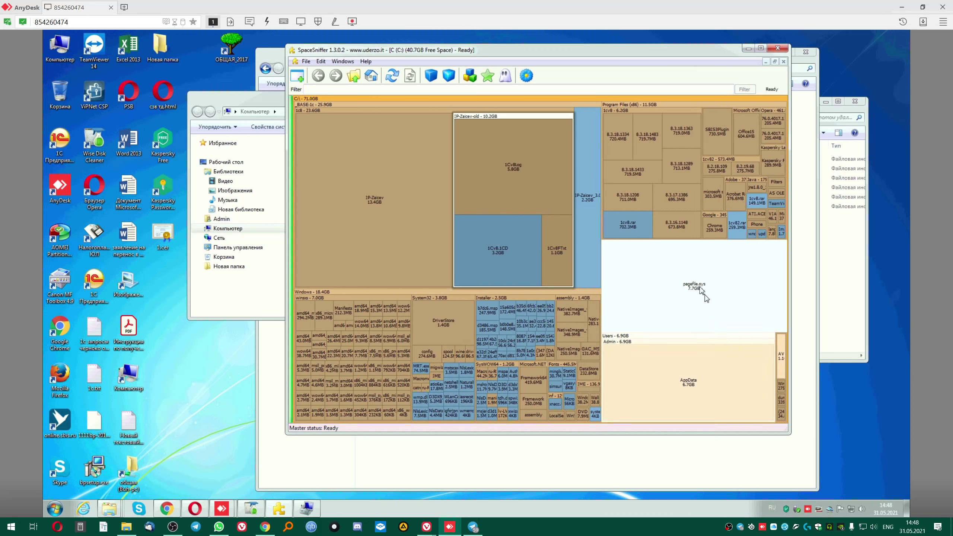
Step: Move the SpaceSniffer window aside and examine AppData in the Admin profile, expanding Roaming down to 1C's tmplts and Local down to 1C
{"action": "left_click_drag", "start_coordinate": [660, 54], "coordinate": [569, 60]}
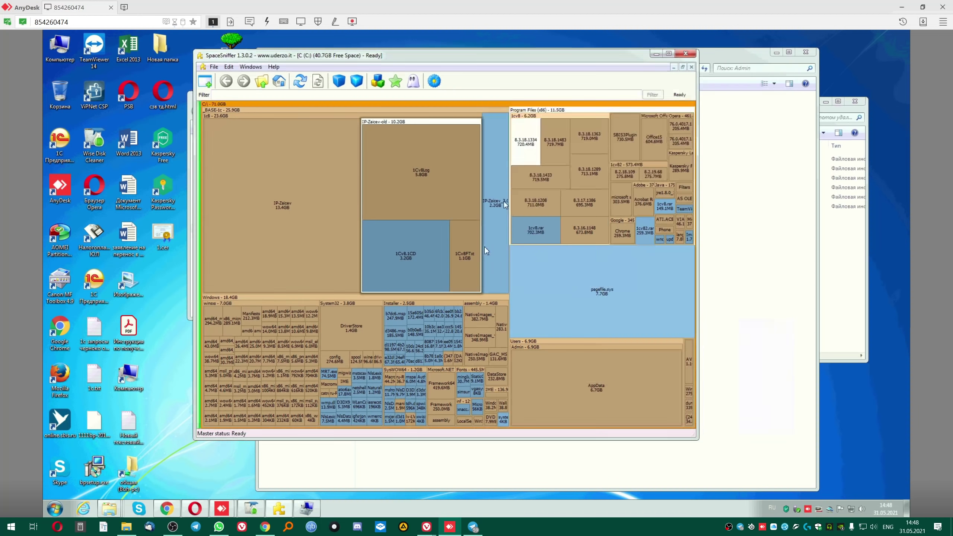
{"action": "left_click", "coordinate": [598, 386]}
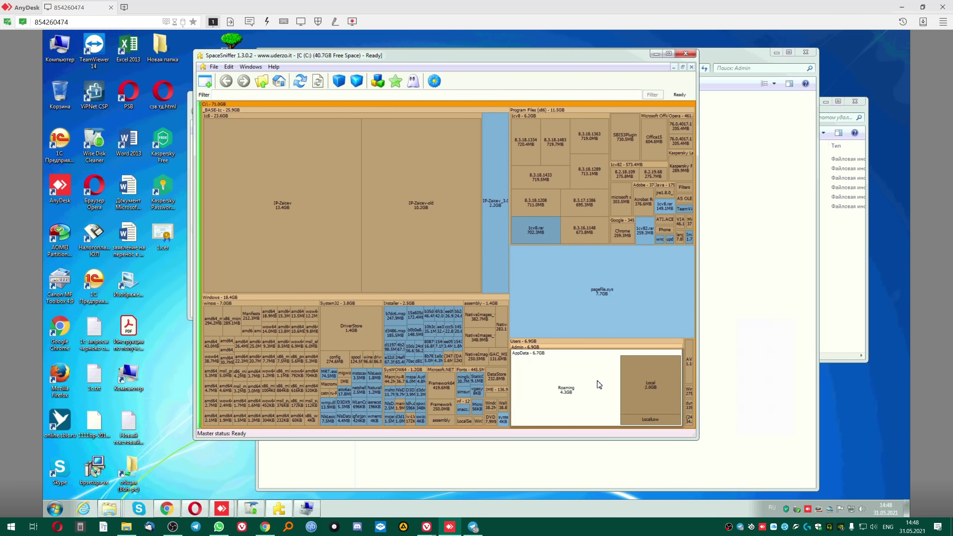
{"action": "left_click", "coordinate": [574, 390]}
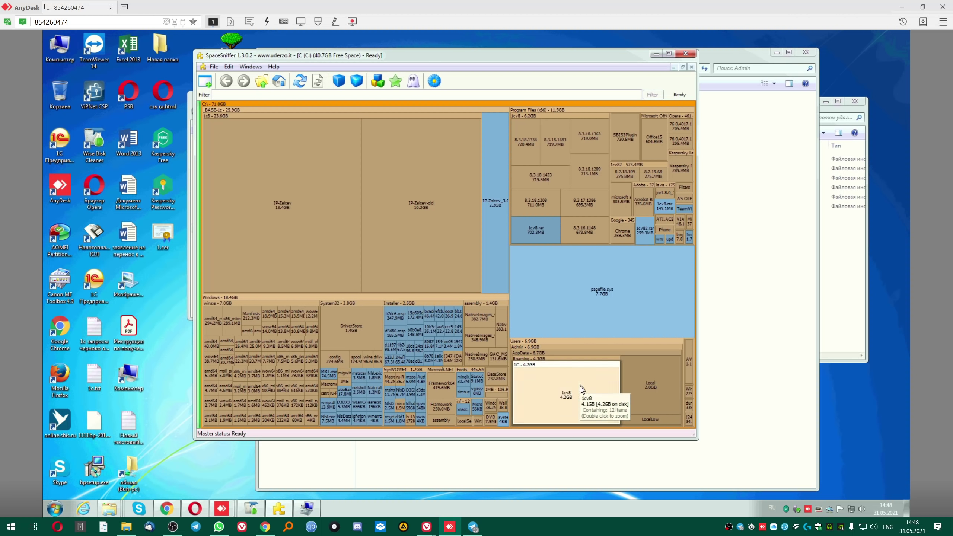
{"action": "left_click", "coordinate": [551, 387]}
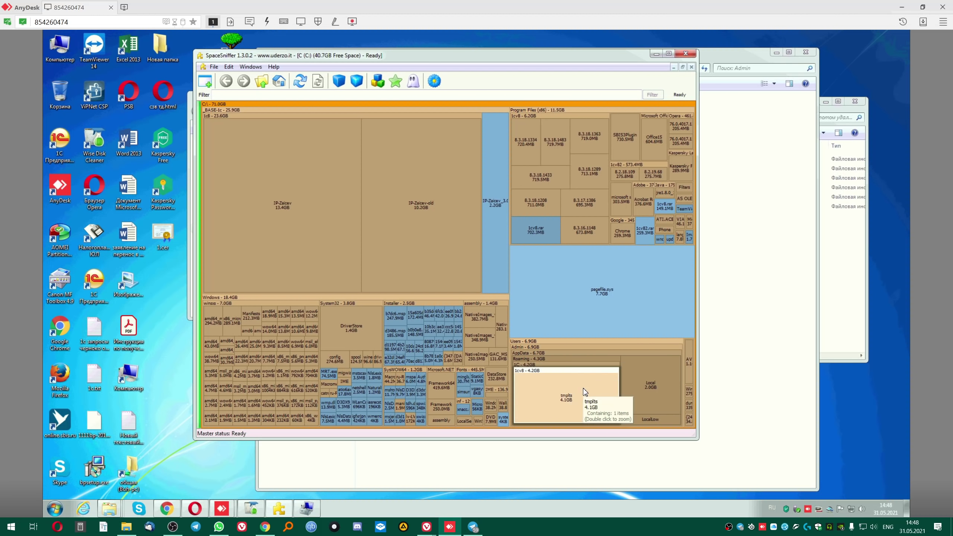
{"action": "left_click", "coordinate": [570, 395]}
{"action": "left_click", "coordinate": [592, 403]}
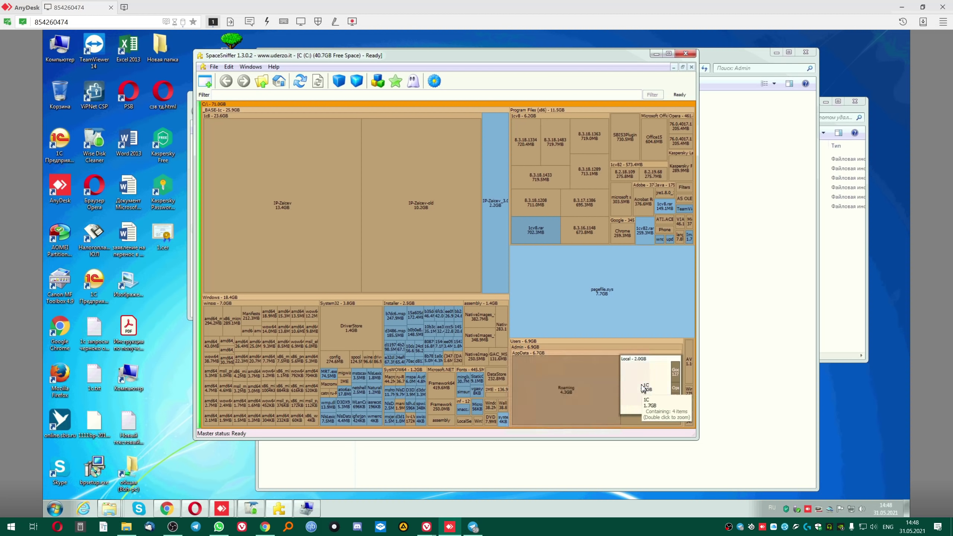
{"action": "left_click", "coordinate": [646, 371]}
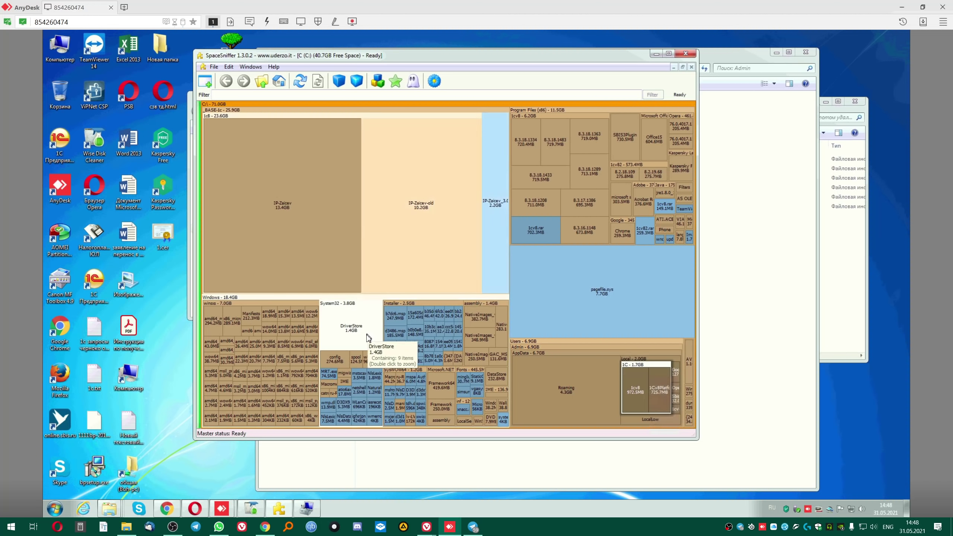
Step: Close SpaceSniffer and clear the open folder windows off the desktop, keeping only Wise Disk Cleaner in view
{"action": "left_click", "coordinate": [692, 66]}
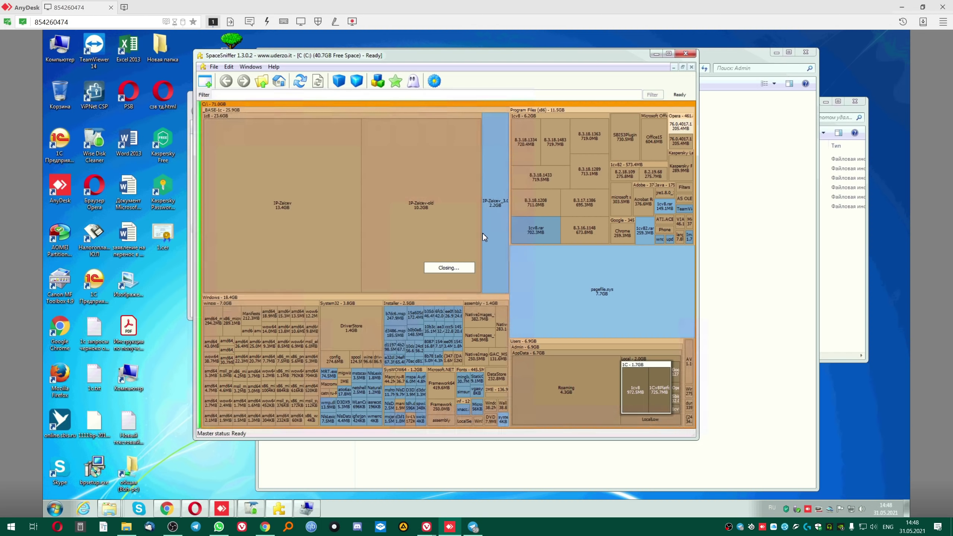
{"action": "left_click", "coordinate": [687, 53]}
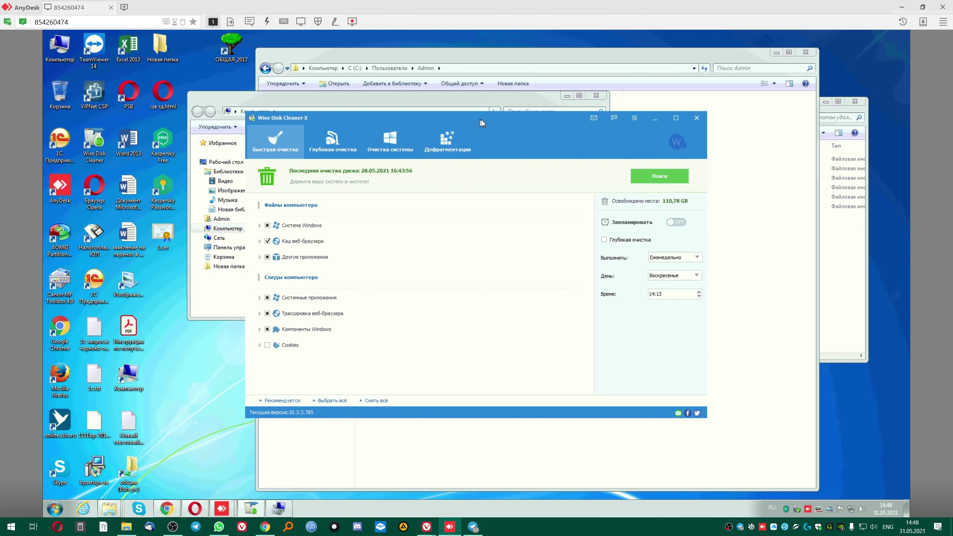
{"action": "left_click_drag", "start_coordinate": [481, 120], "coordinate": [477, 162]}
{"action": "left_click", "coordinate": [568, 97]}
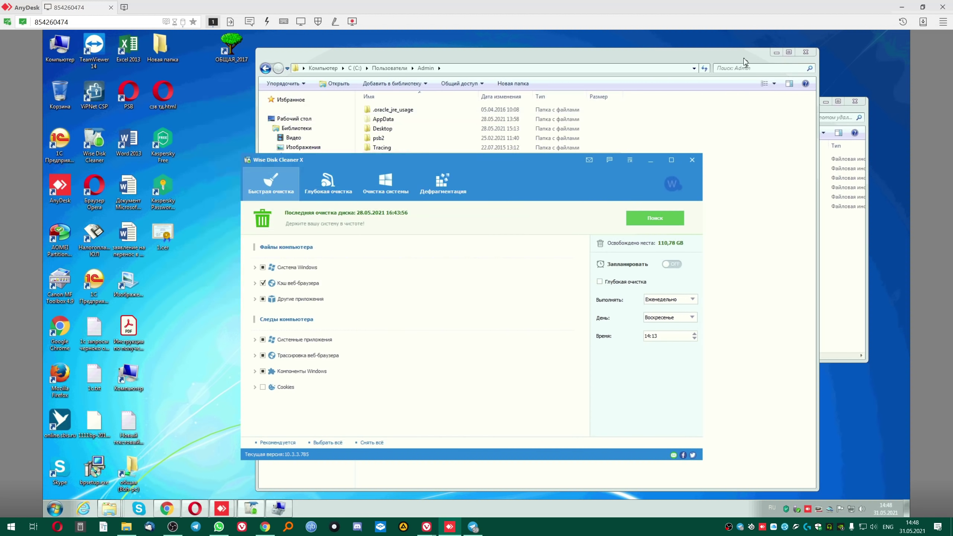
{"action": "left_click", "coordinate": [776, 53]}
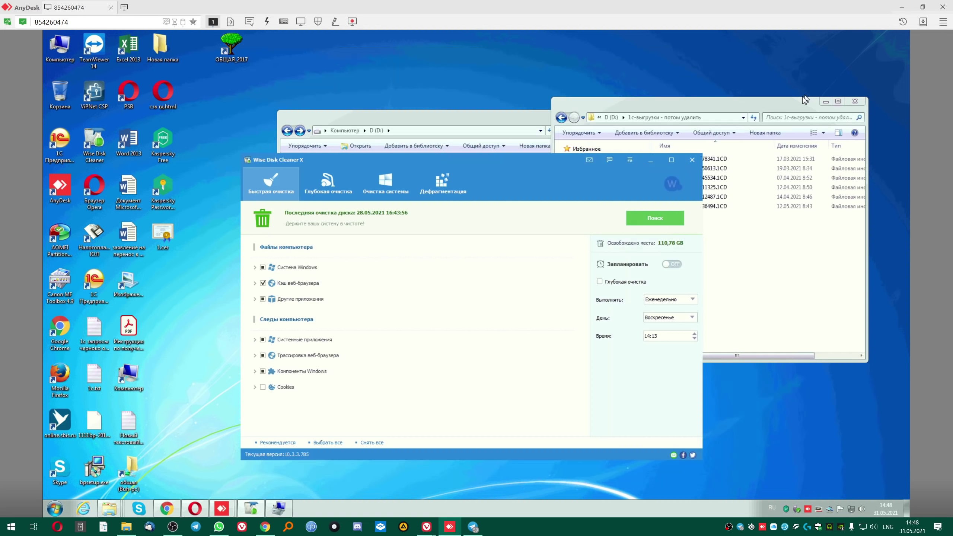
{"action": "left_click", "coordinate": [849, 102]}
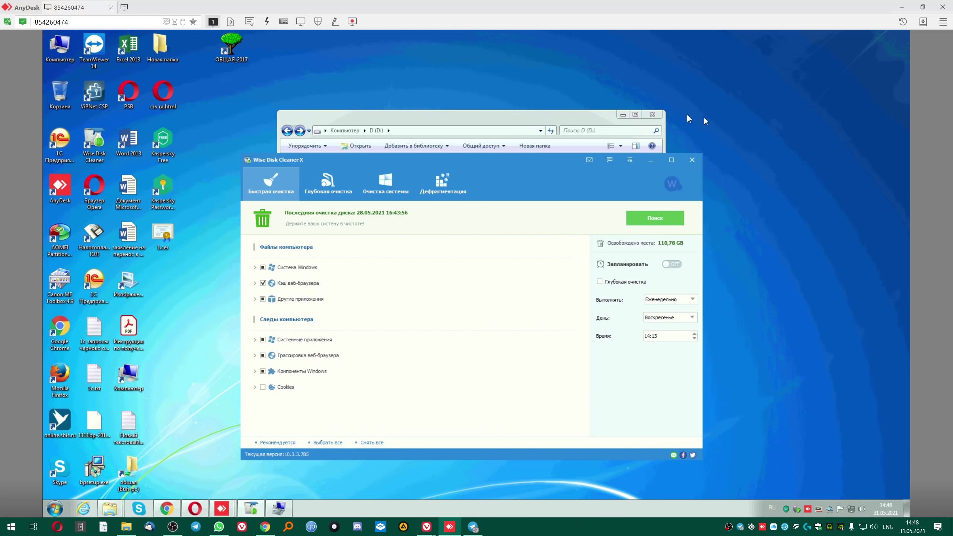
{"action": "left_click", "coordinate": [654, 115]}
{"action": "left_click", "coordinate": [519, 157]}
{"action": "left_click_drag", "start_coordinate": [520, 156], "coordinate": [533, 102]}
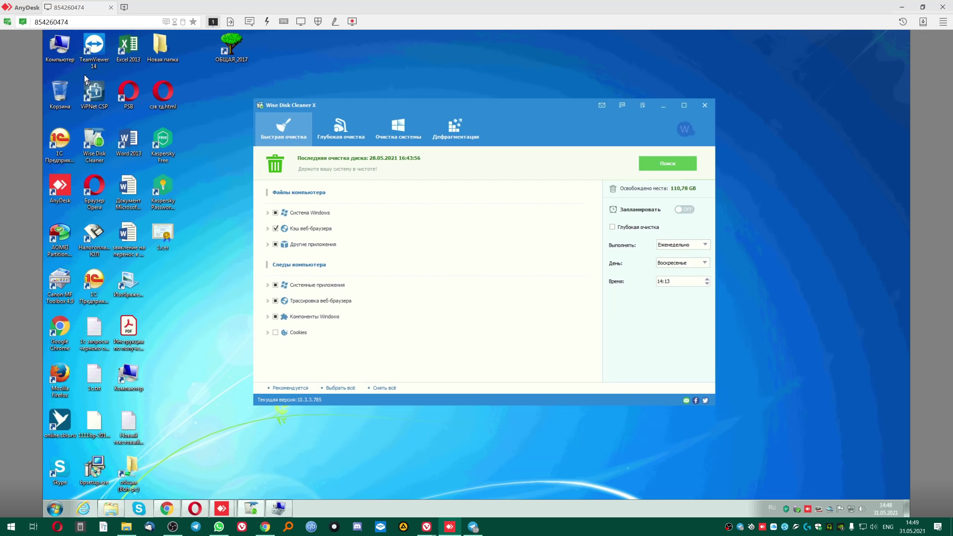
Step: Open the Admin profile folder under Пользователи on drive C and make the window taller
{"action": "double_click", "coordinate": [61, 45]}
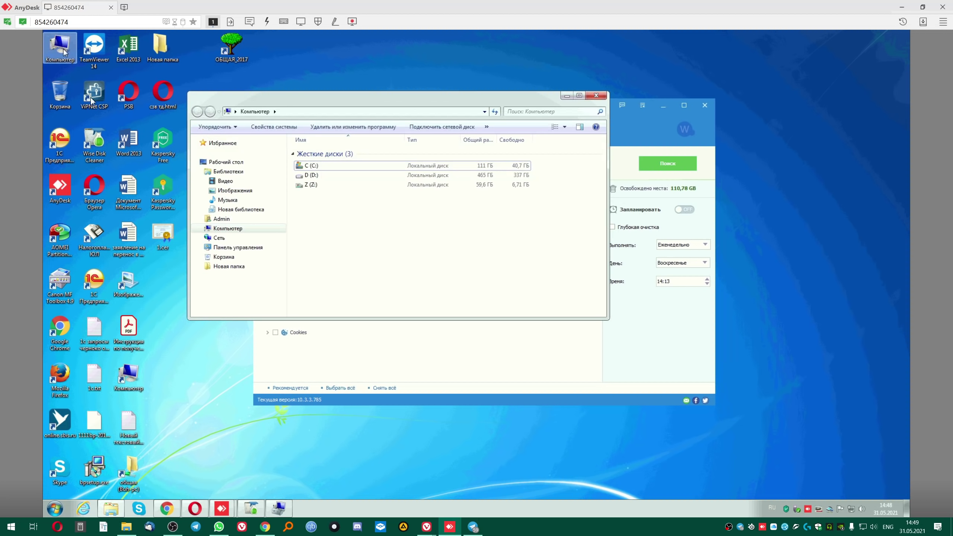
{"action": "left_click", "coordinate": [317, 168]}
{"action": "double_click", "coordinate": [317, 168]}
{"action": "double_click", "coordinate": [312, 278]}
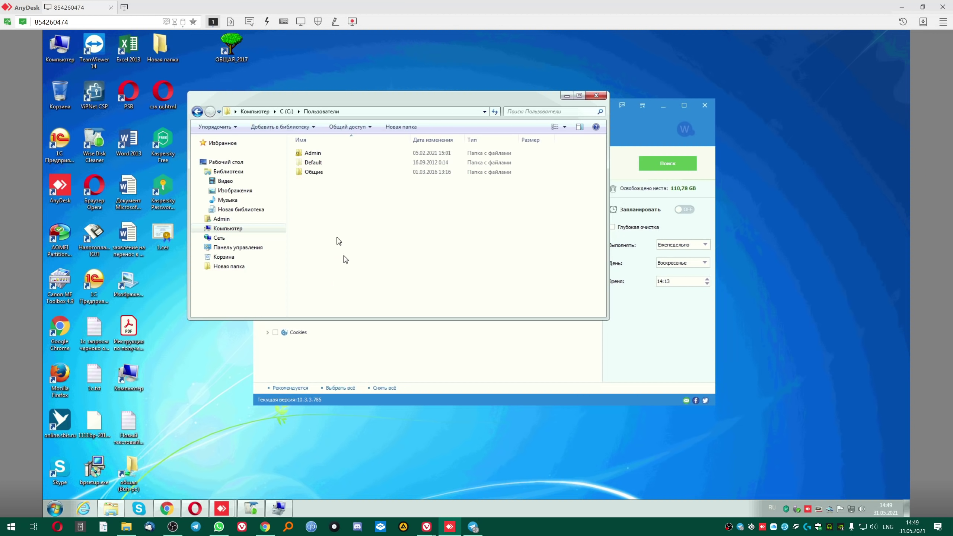
{"action": "double_click", "coordinate": [311, 153]}
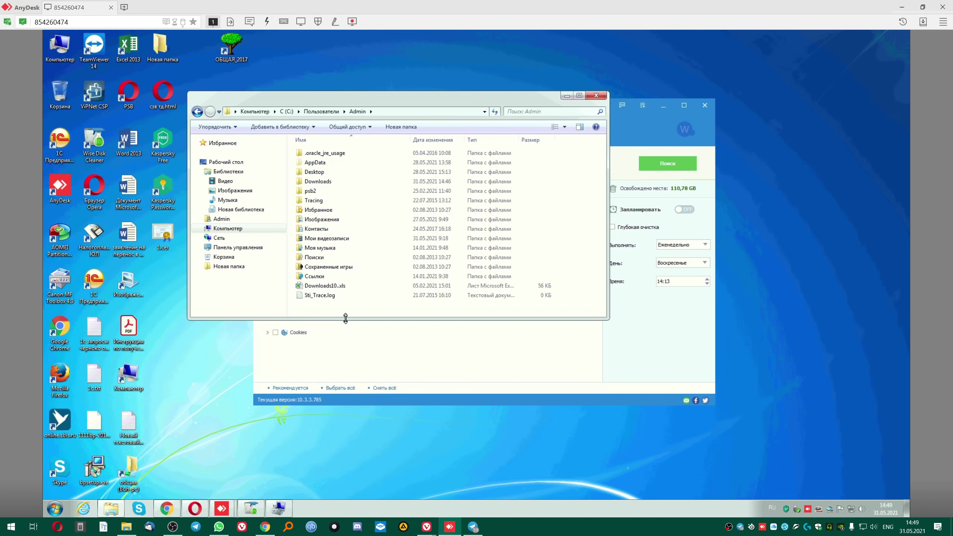
{"action": "left_click_drag", "start_coordinate": [345, 320], "coordinate": [336, 438]}
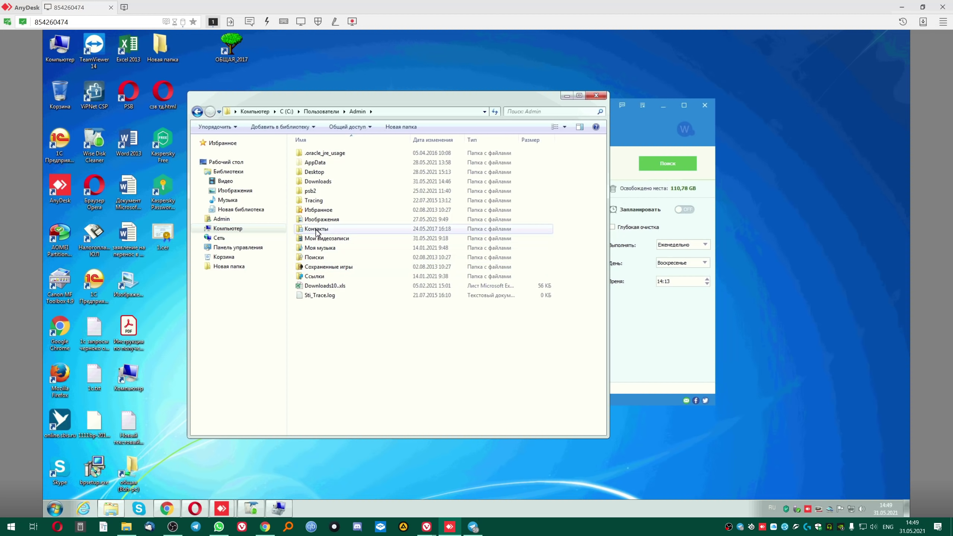
Step: Check the properties of the Мои видеозаписи, Моя музыка and Изображения folders in the Admin profile
{"action": "right_click", "coordinate": [315, 238]}
{"action": "left_click", "coordinate": [344, 433]}
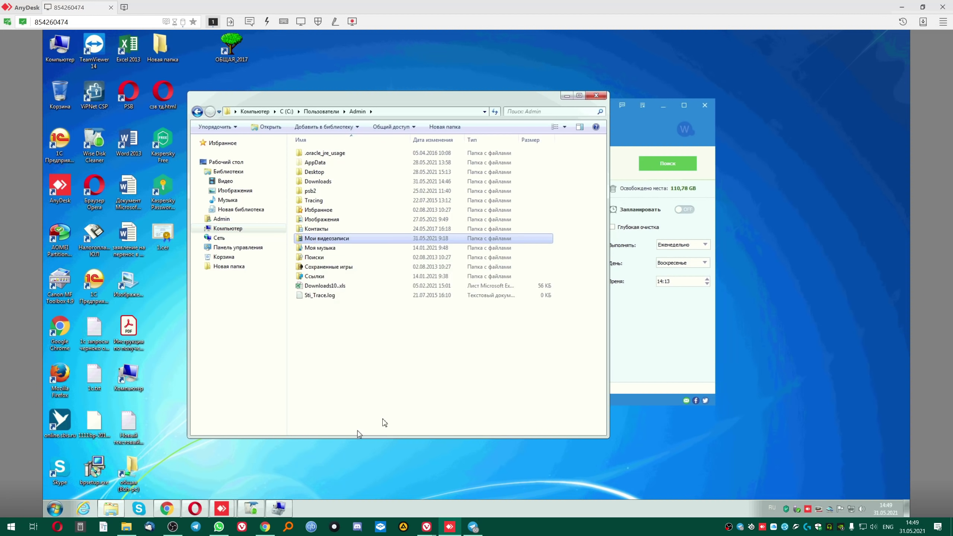
{"action": "left_click", "coordinate": [471, 245]}
{"action": "right_click", "coordinate": [327, 251]}
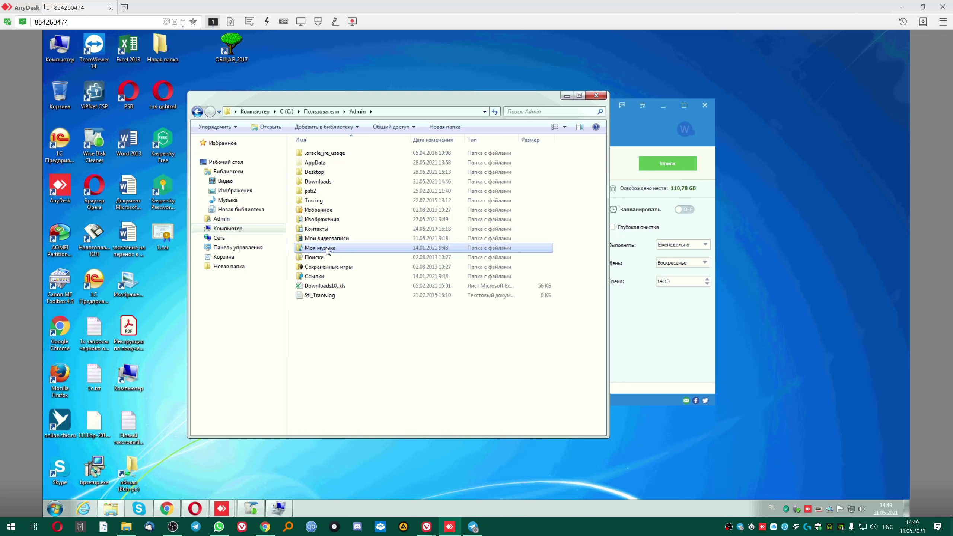
{"action": "left_click", "coordinate": [366, 452]}
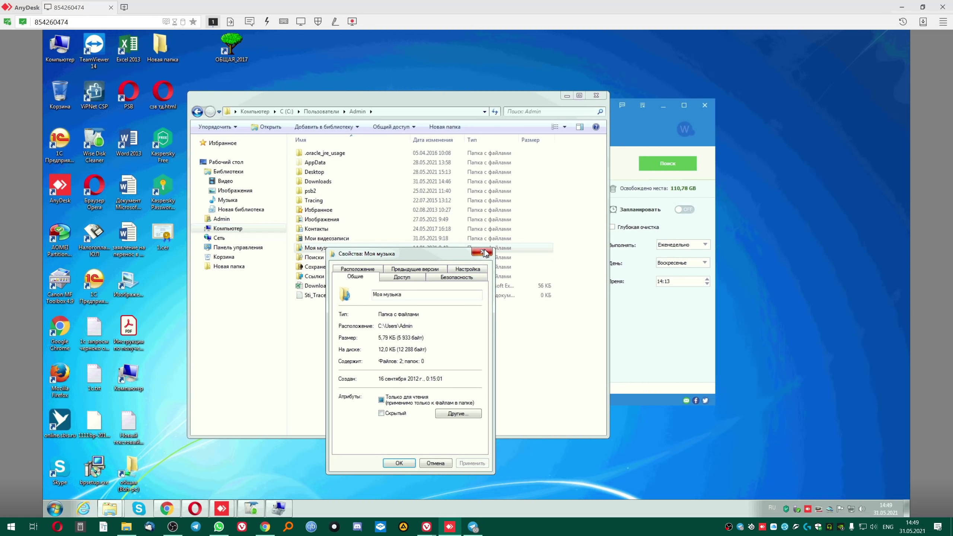
{"action": "left_click", "coordinate": [482, 251]}
{"action": "left_click", "coordinate": [321, 269]}
{"action": "right_click", "coordinate": [322, 270]}
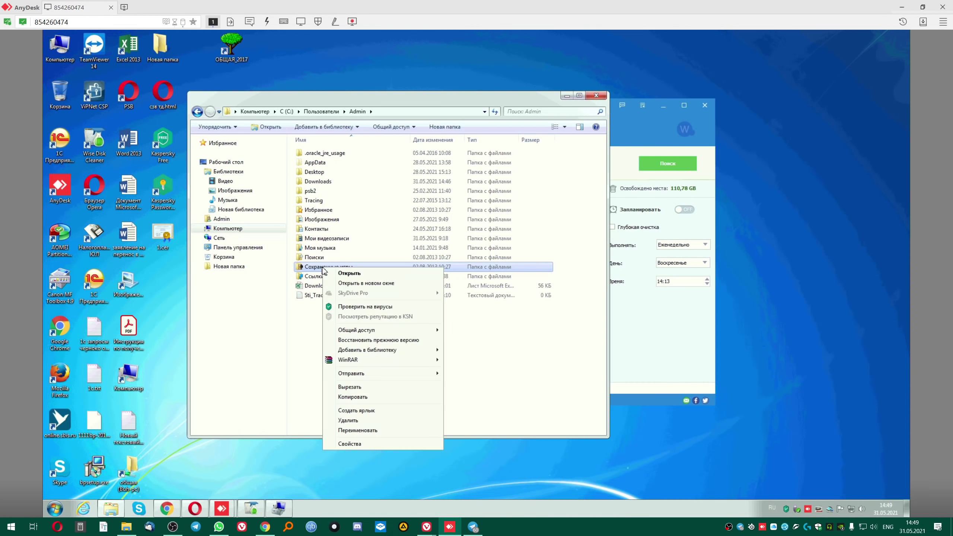
{"action": "right_click", "coordinate": [320, 223]}
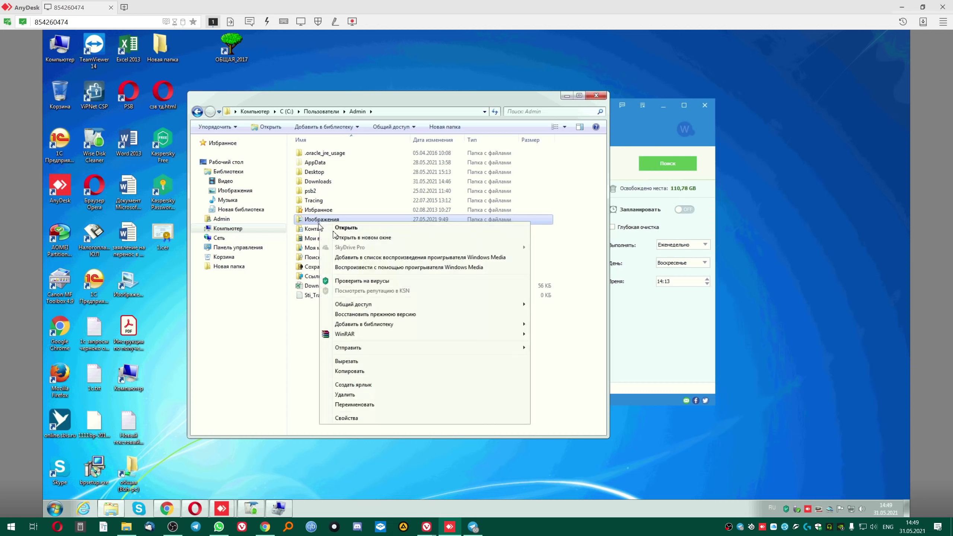
{"action": "left_click", "coordinate": [347, 417]}
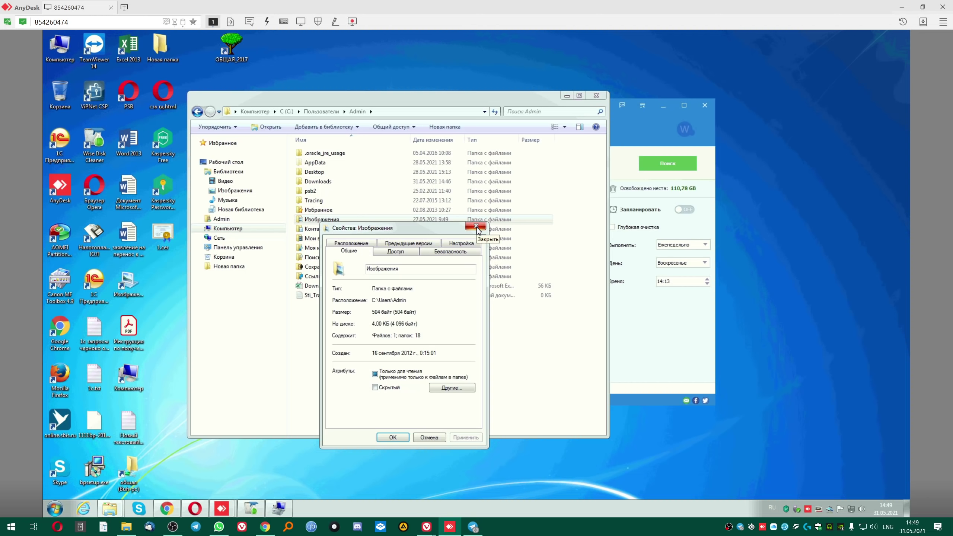
{"action": "left_click", "coordinate": [477, 227]}
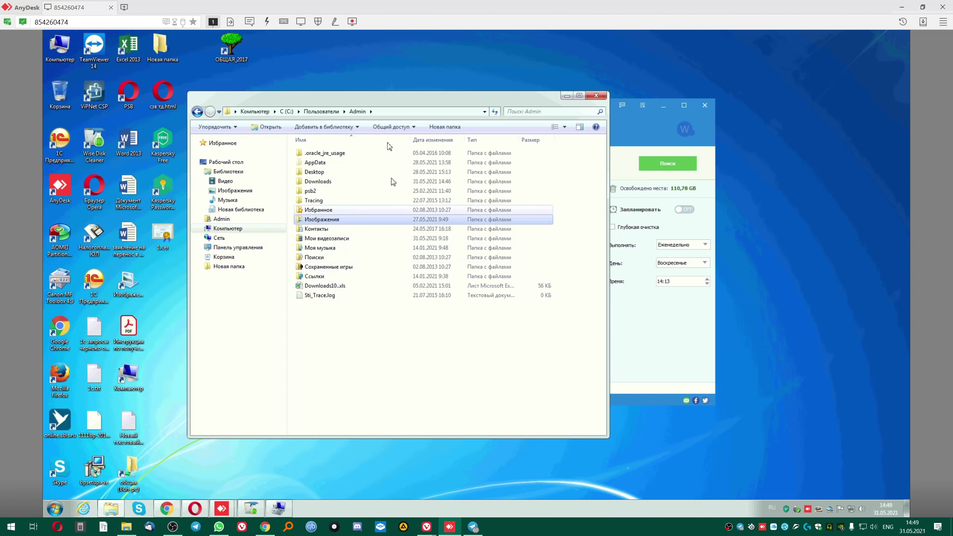
Step: Return the folder window to Компьютер and run a quick-clean search in Wise Disk Cleaner, agreeing to close the running browsers
{"action": "left_click", "coordinate": [198, 112]}
{"action": "left_click", "coordinate": [255, 111]}
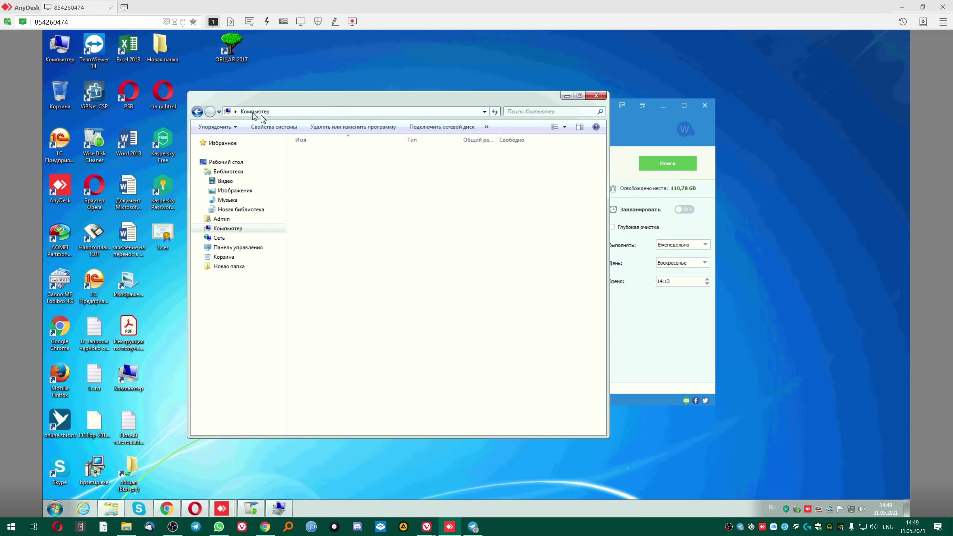
{"action": "left_click", "coordinate": [643, 126]}
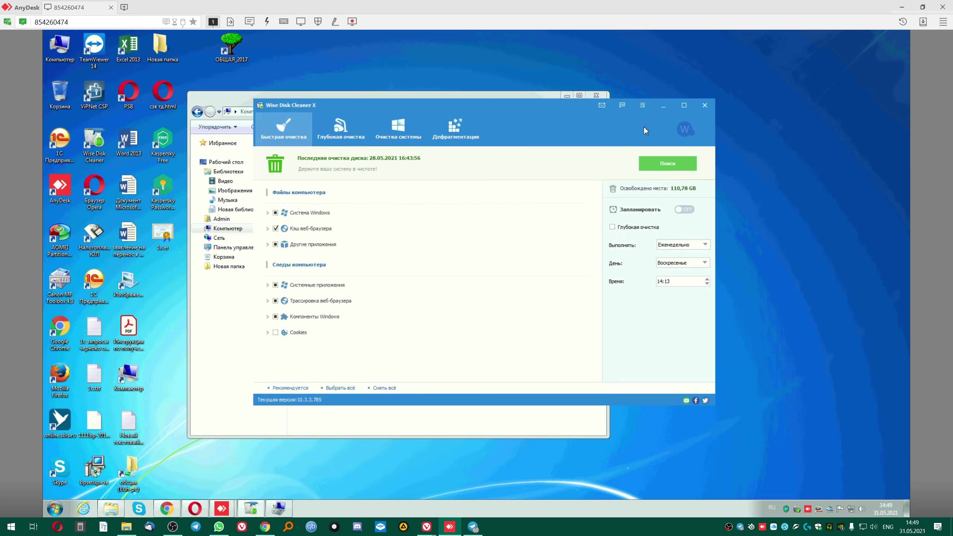
{"action": "left_click_drag", "start_coordinate": [502, 122], "coordinate": [485, 154]}
{"action": "left_click", "coordinate": [652, 196]}
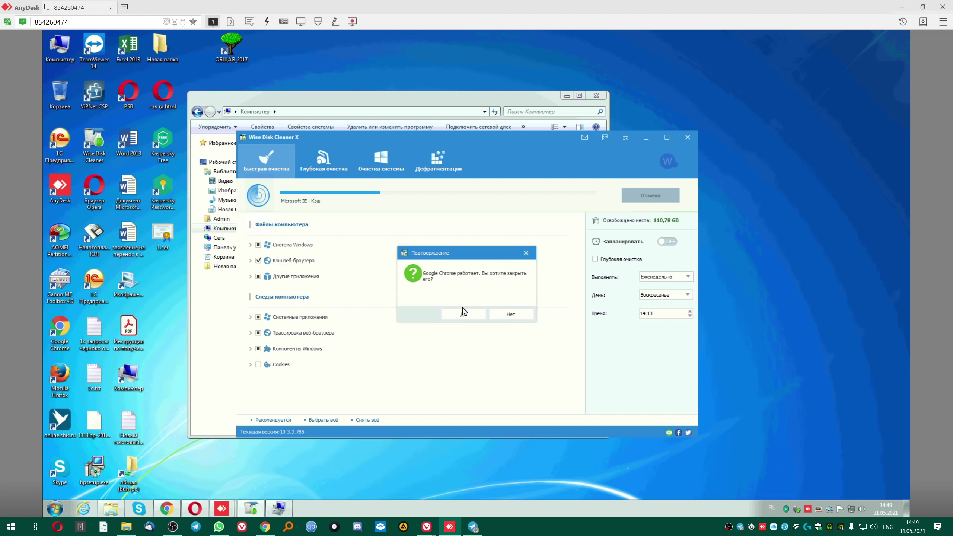
{"action": "left_click", "coordinate": [479, 314]}
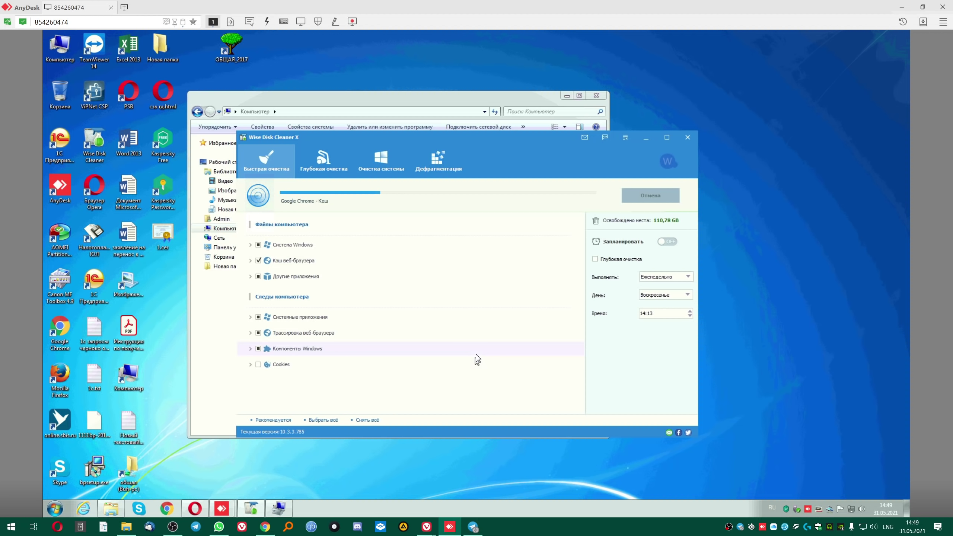
{"action": "left_click", "coordinate": [464, 314]}
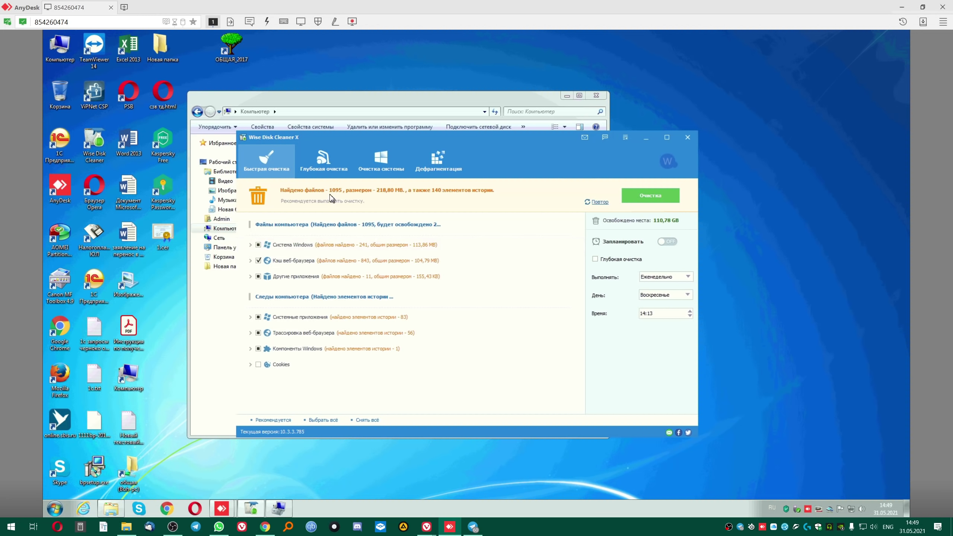
Step: Clean the found junk files and history items, and close Wise Disk Cleaner
{"action": "left_click_drag", "start_coordinate": [490, 149], "coordinate": [504, 99]}
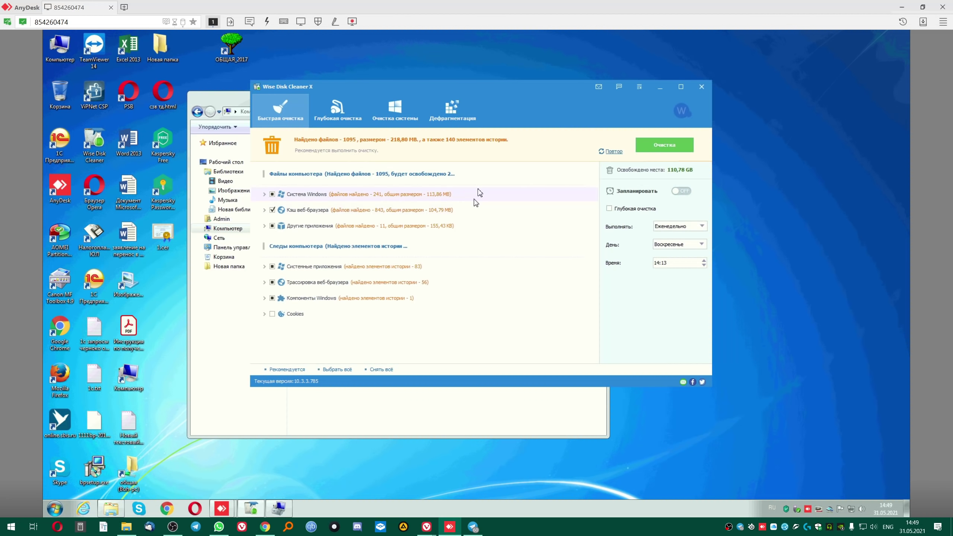
{"action": "left_click", "coordinate": [685, 149]}
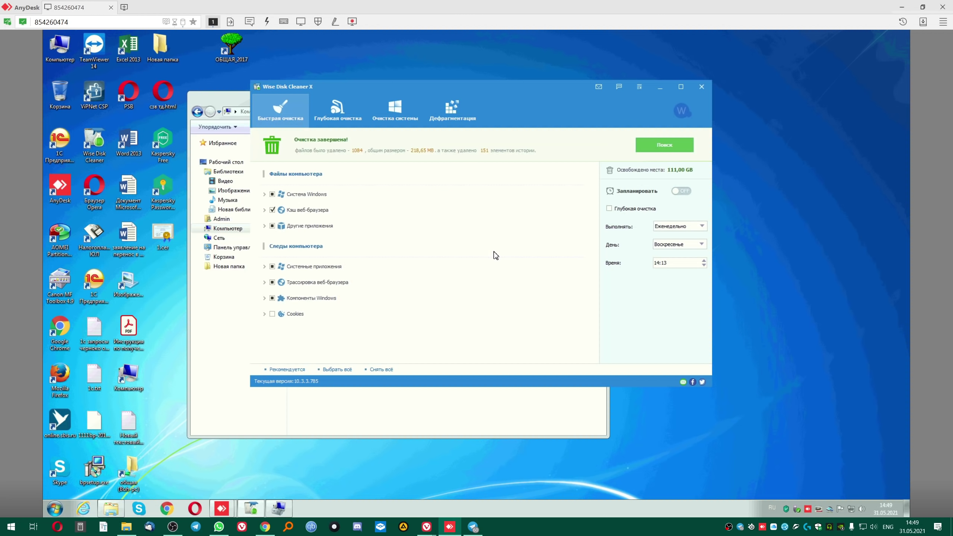
{"action": "left_click", "coordinate": [702, 87]}
Step: Make the Компьютер window wider and shorter, and place it near the middle of the remote desktop
{"action": "left_click_drag", "start_coordinate": [399, 99], "coordinate": [463, 99]}
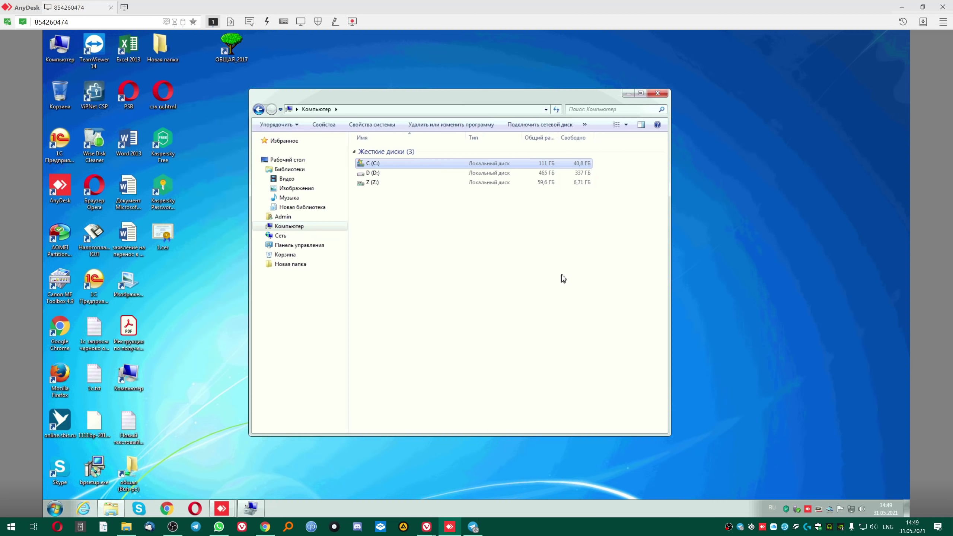
{"action": "left_click_drag", "start_coordinate": [670, 435], "coordinate": [730, 345]}
{"action": "left_click_drag", "start_coordinate": [606, 99], "coordinate": [589, 130]}
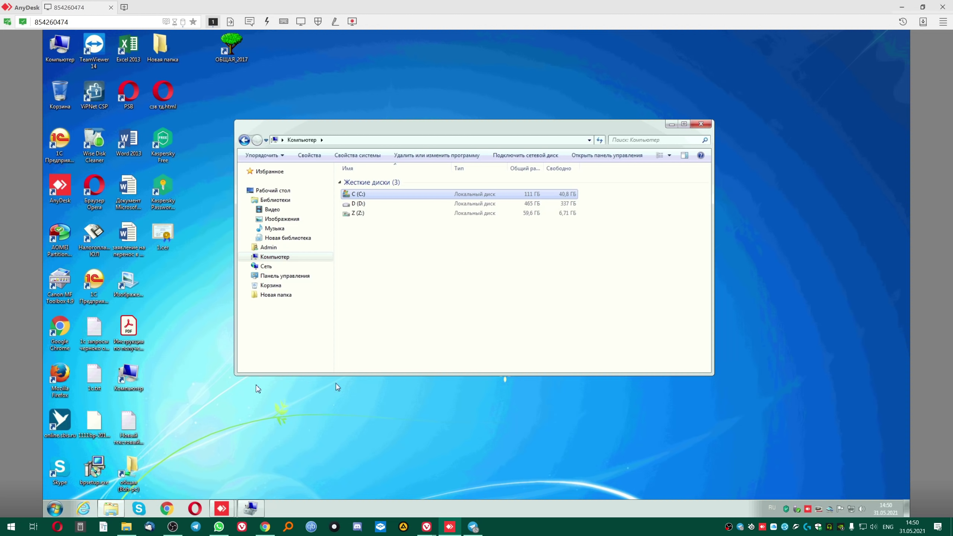
{"action": "right_click", "coordinate": [130, 379]}
{"action": "left_click", "coordinate": [142, 371]}
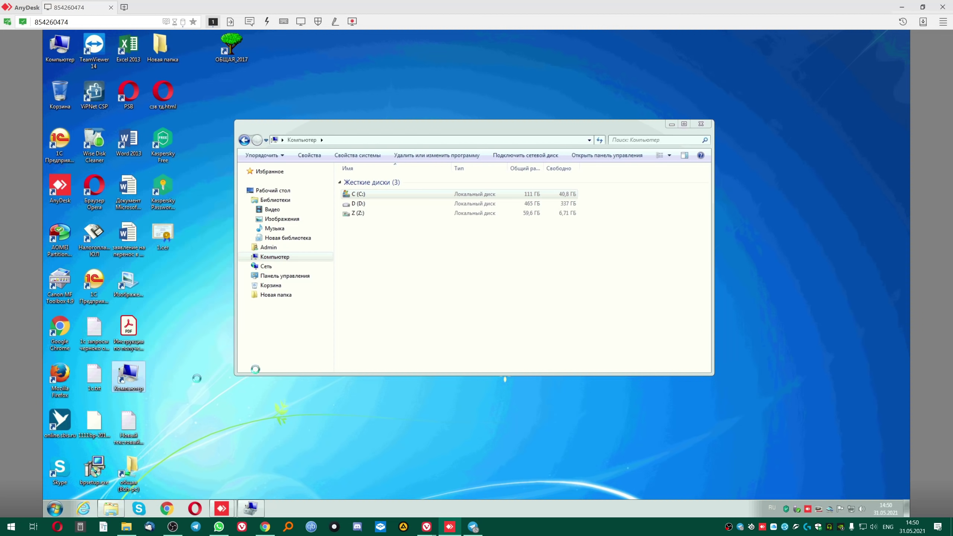
{"action": "left_click", "coordinate": [291, 271]}
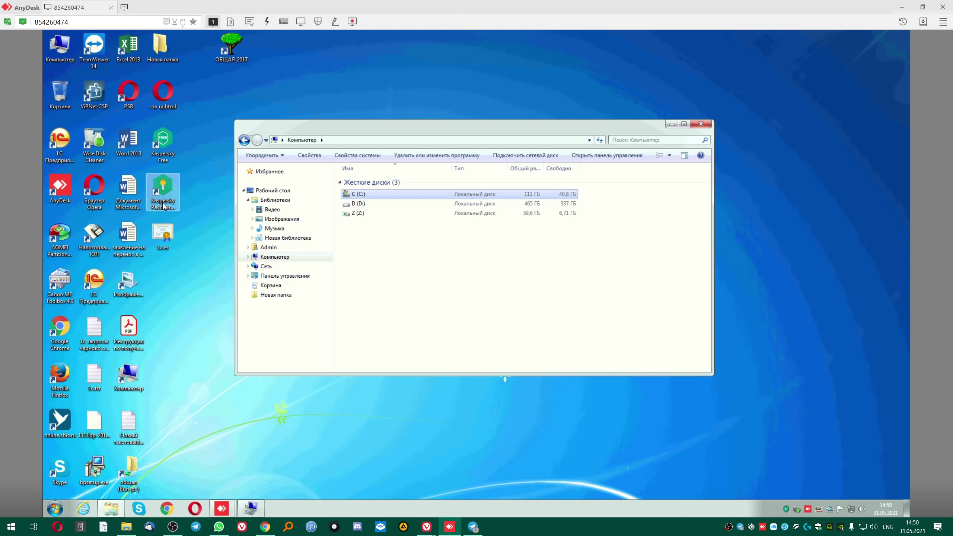
Step: Check the computer's basic system information through its properties, and close the System window
{"action": "left_click", "coordinate": [62, 50]}
{"action": "right_click", "coordinate": [62, 49]}
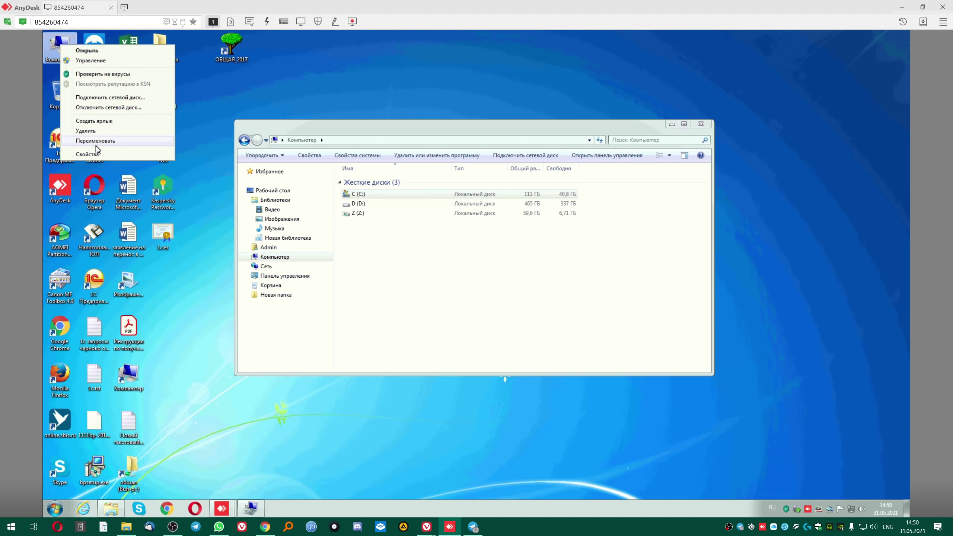
{"action": "left_click", "coordinate": [92, 153]}
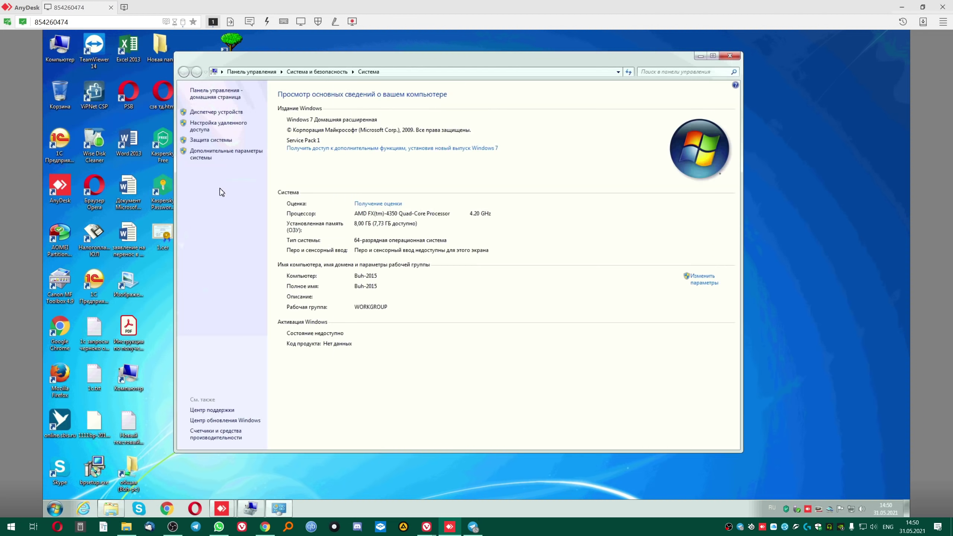
{"action": "left_click", "coordinate": [738, 56]}
Step: Delete the Компьютер shortcut from the desktop, sending it to the recycle bin
{"action": "left_click", "coordinate": [129, 375]}
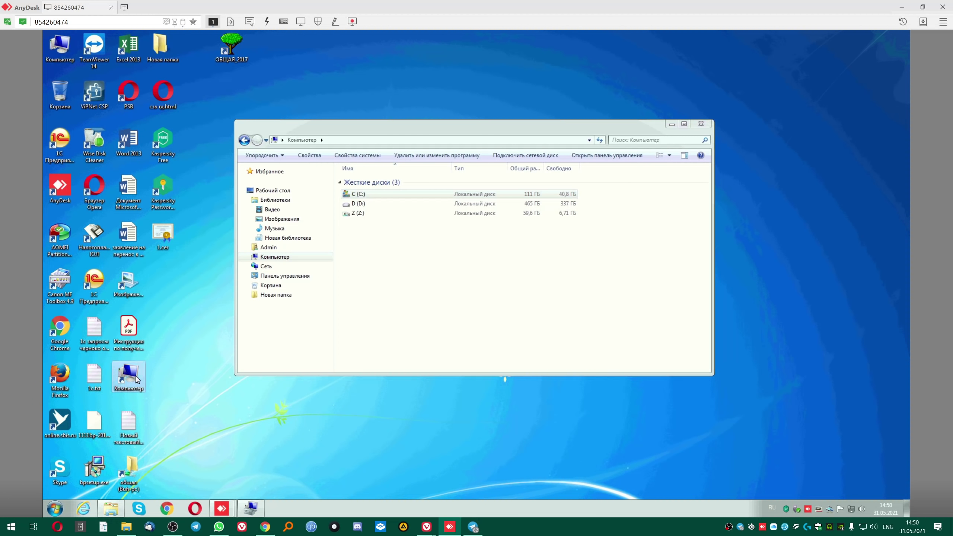
{"action": "right_click", "coordinate": [135, 378]}
{"action": "left_click", "coordinate": [175, 345]}
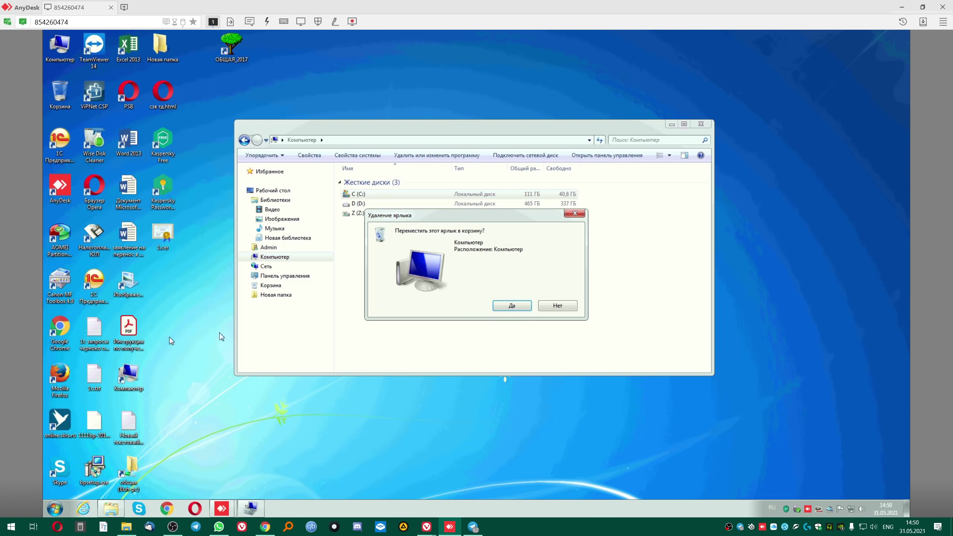
{"action": "left_click", "coordinate": [511, 307]}
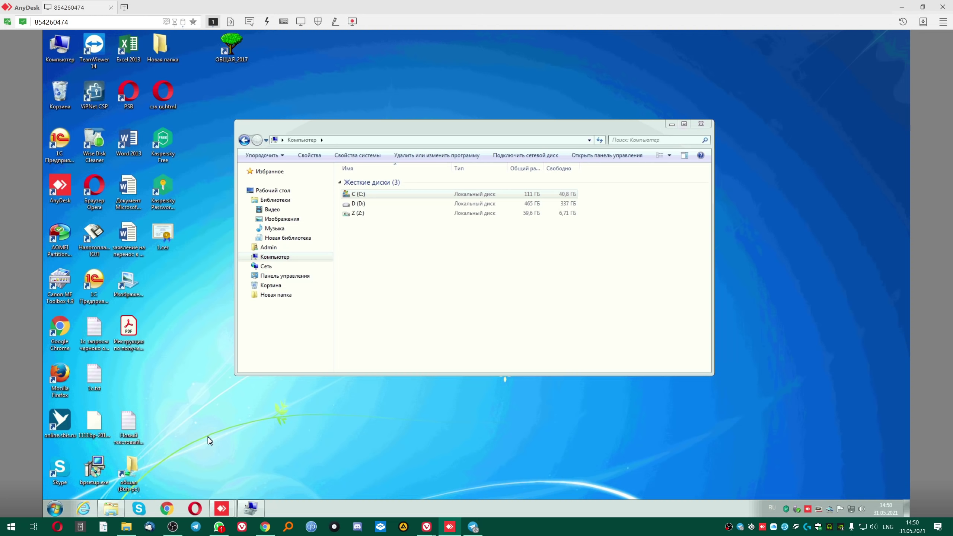
Step: Check the recycle bin's maximum size settings for drives C, D and Z, and close its properties without changes
{"action": "right_click", "coordinate": [63, 94]}
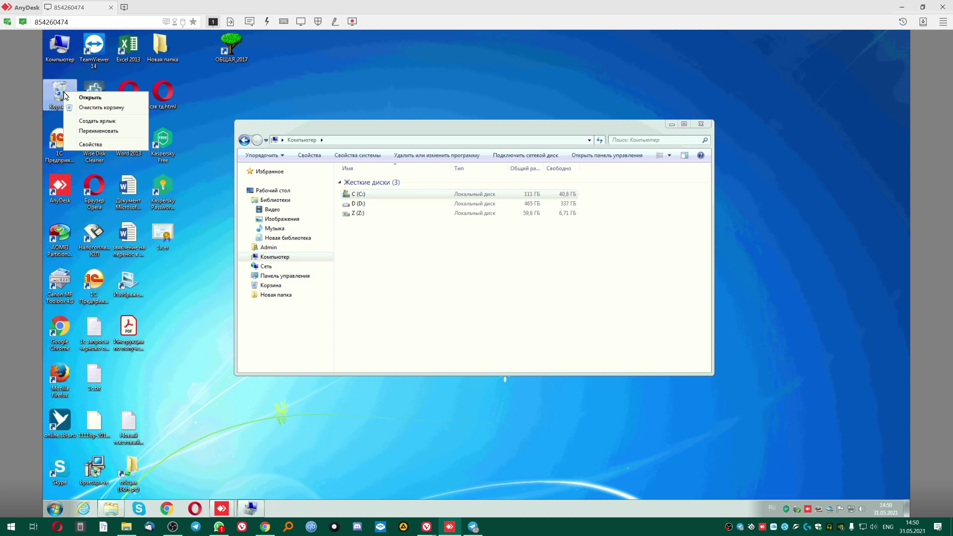
{"action": "left_click", "coordinate": [90, 144]}
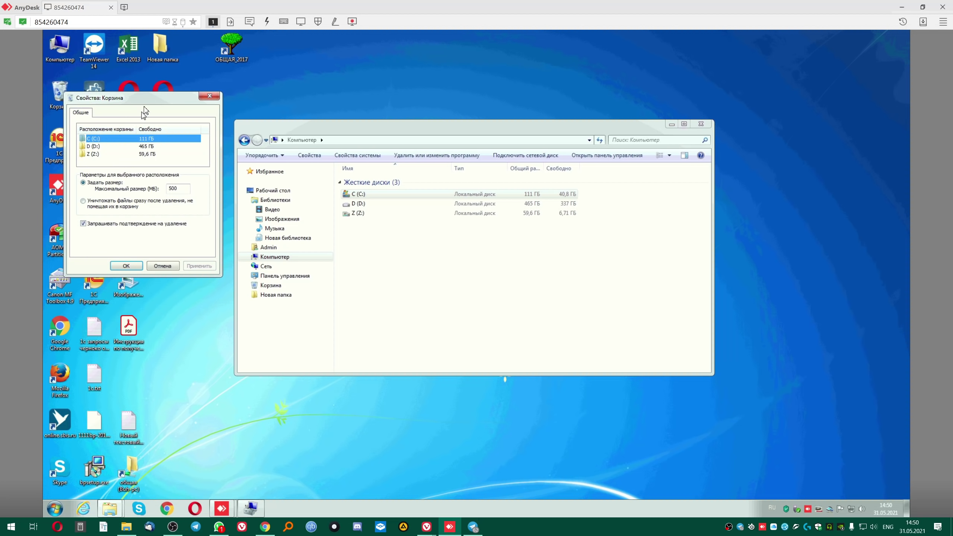
{"action": "left_click_drag", "start_coordinate": [146, 99], "coordinate": [460, 250]}
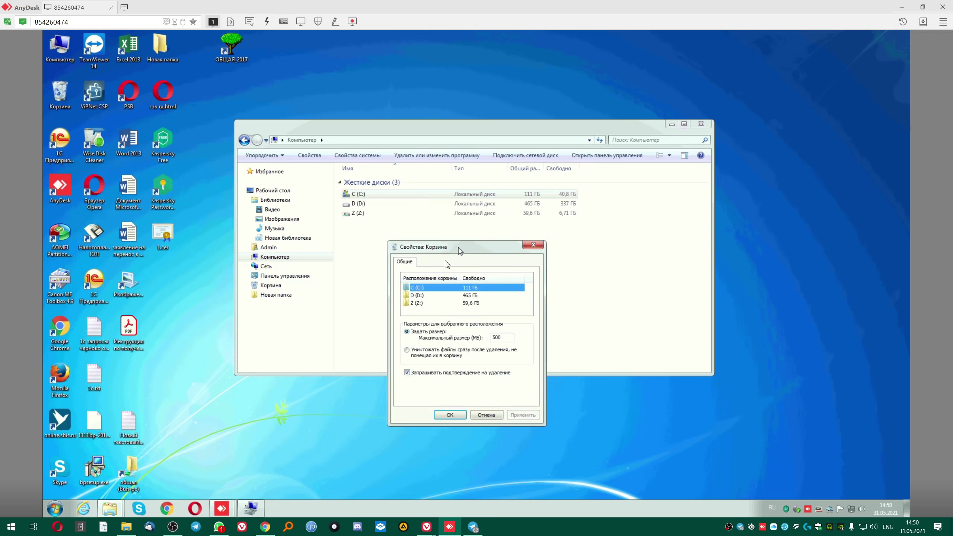
{"action": "left_click", "coordinate": [506, 338]}
{"action": "left_click", "coordinate": [474, 297]}
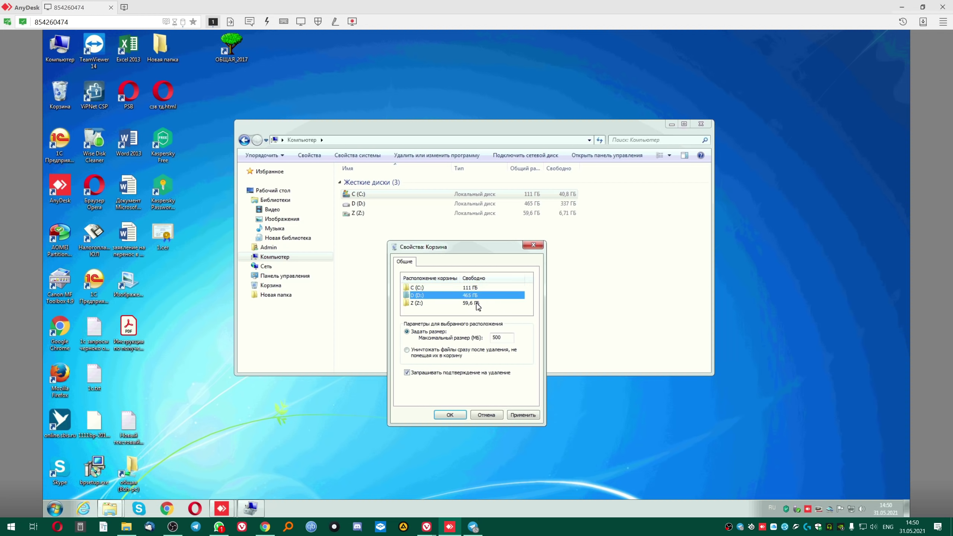
{"action": "left_click", "coordinate": [478, 303]}
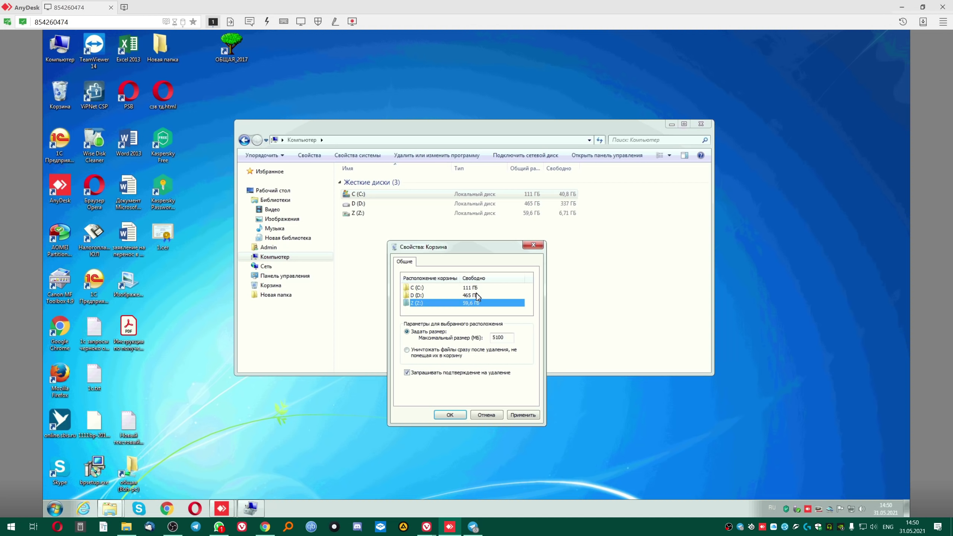
{"action": "left_click", "coordinate": [477, 295]}
{"action": "left_click", "coordinate": [472, 288]}
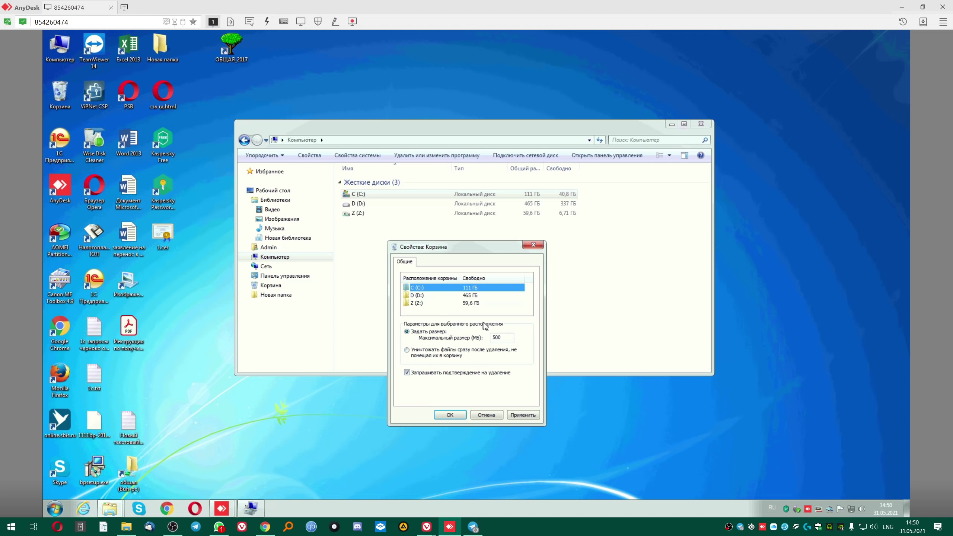
{"action": "left_click", "coordinate": [469, 297]}
{"action": "left_click", "coordinate": [469, 303]}
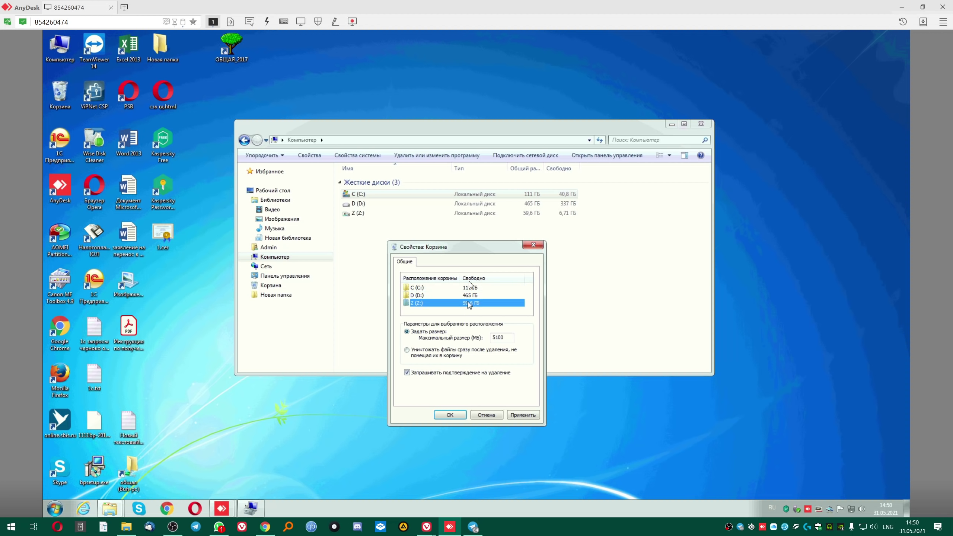
{"action": "left_click_drag", "start_coordinate": [470, 245], "coordinate": [470, 252]}
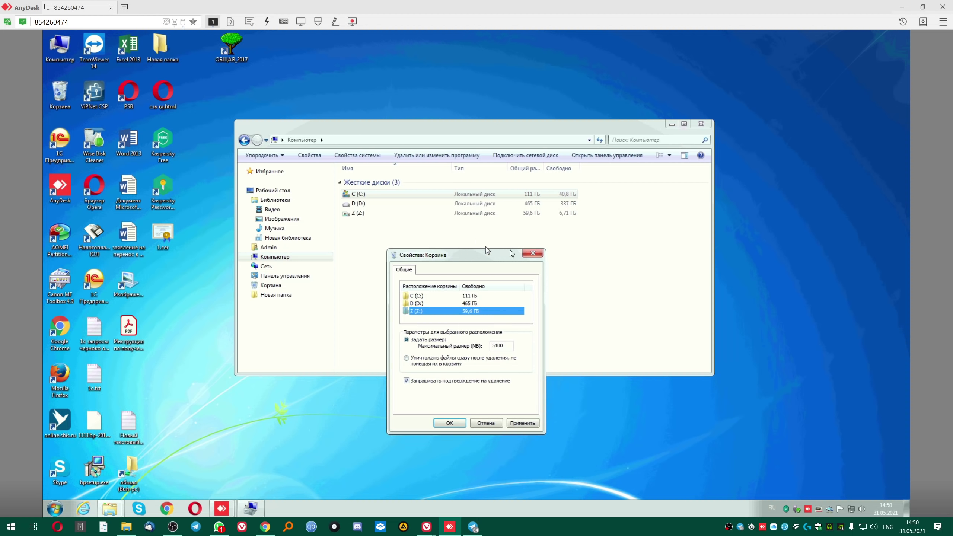
{"action": "left_click", "coordinate": [534, 254]}
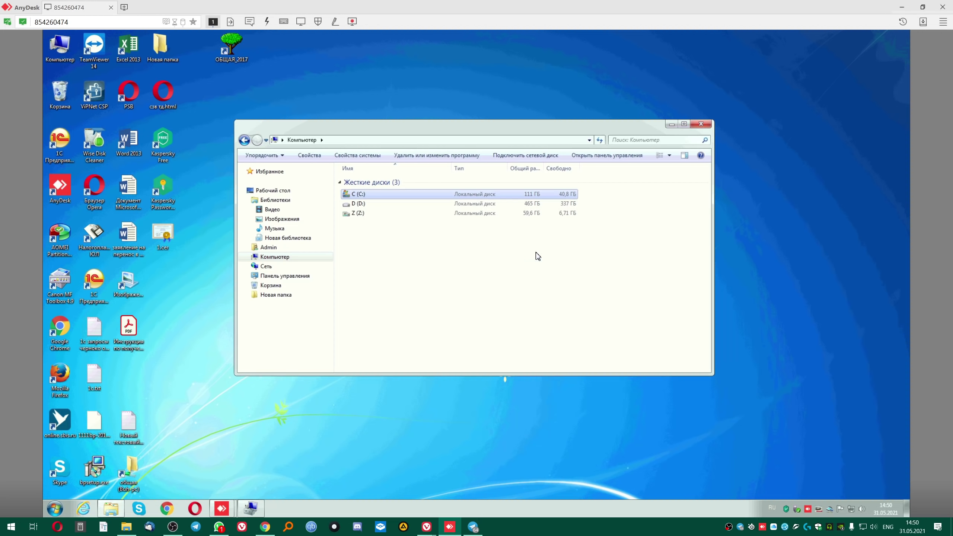
Step: Delete the Kaspersky Free and AOMEI Partition Assistant shortcuts from the desktop
{"action": "left_click", "coordinate": [192, 198]}
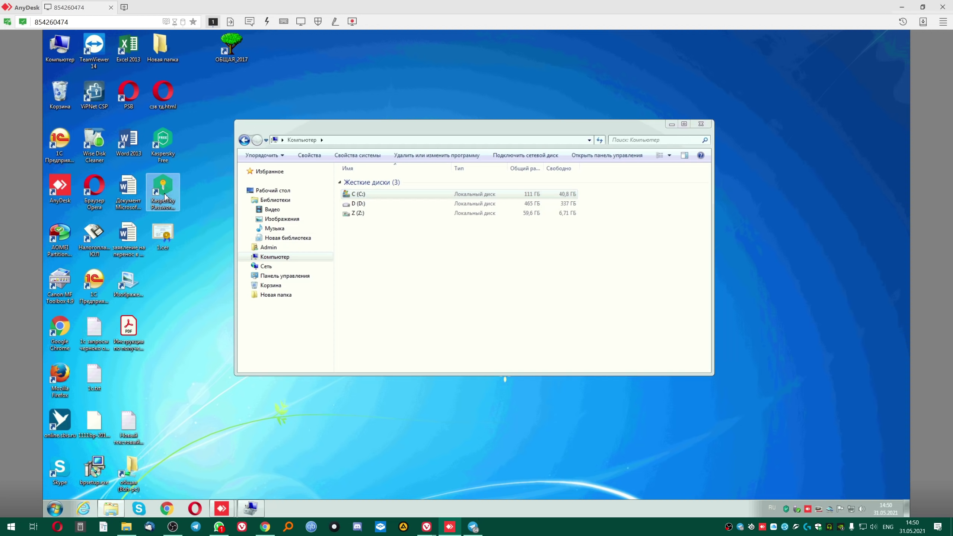
{"action": "right_click", "coordinate": [164, 141]}
{"action": "left_click", "coordinate": [184, 315]}
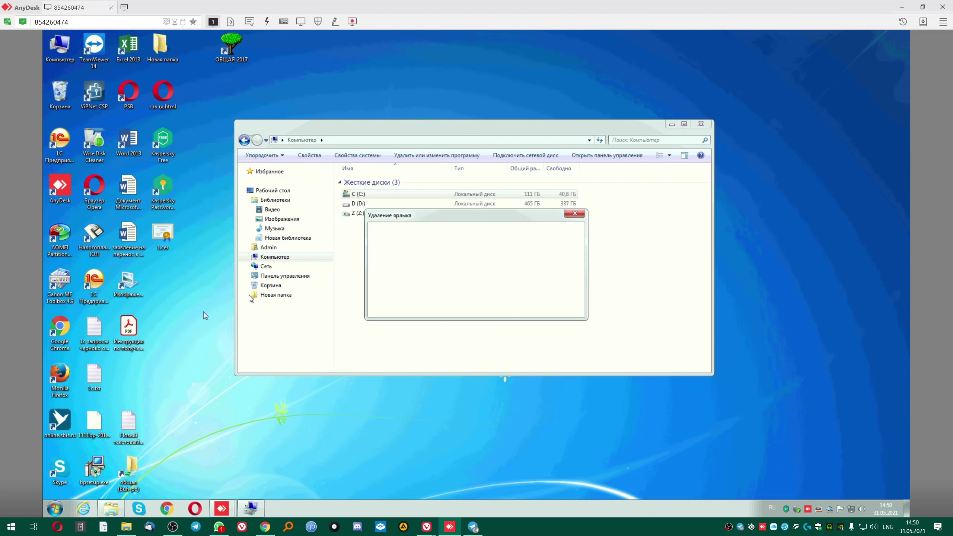
{"action": "left_click", "coordinate": [511, 306]}
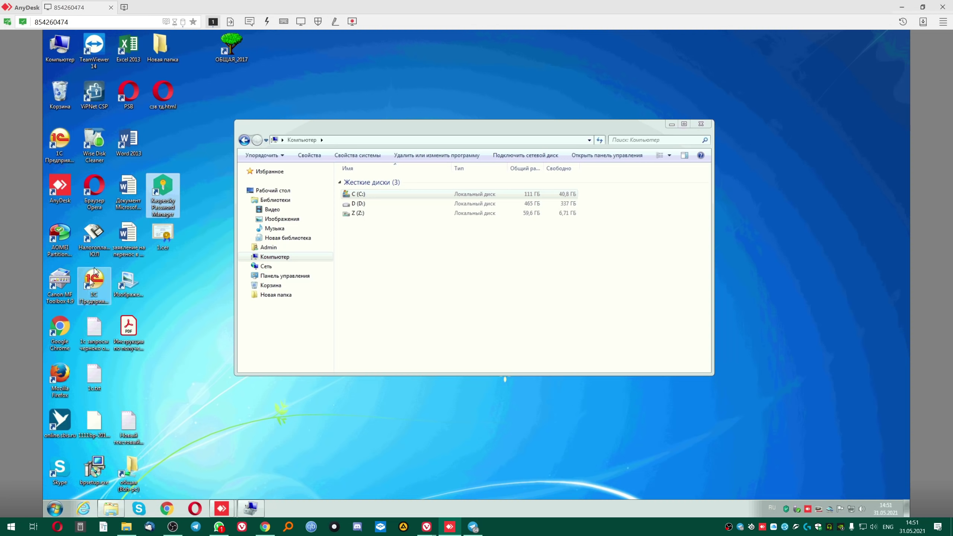
{"action": "right_click", "coordinate": [57, 236]}
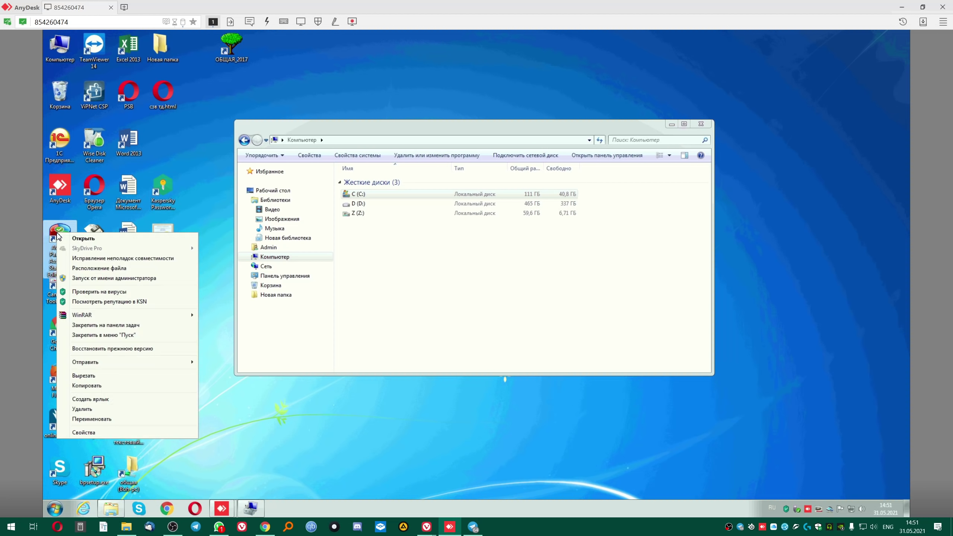
{"action": "left_click", "coordinate": [80, 408]}
{"action": "left_click", "coordinate": [513, 306]}
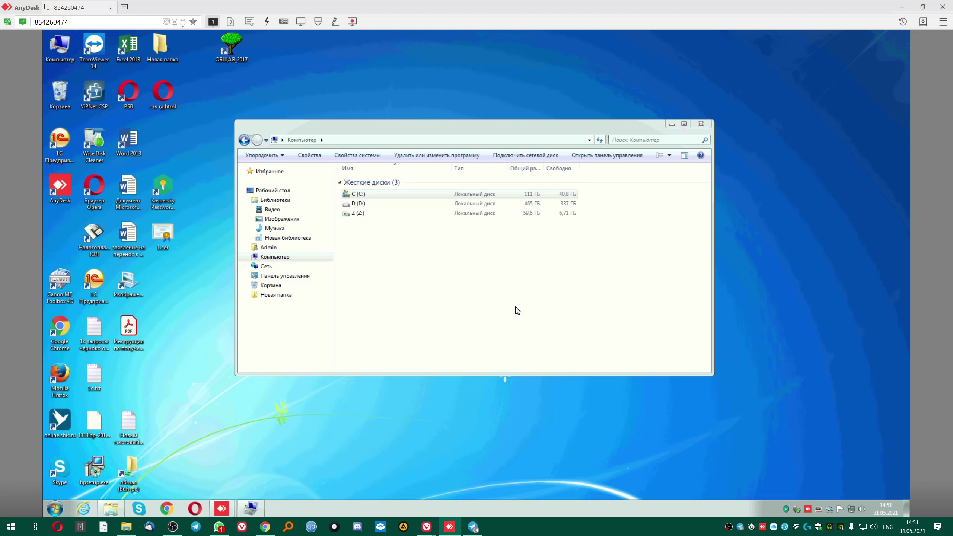
Step: Move the Компьютер window farther from the desktop icons, and open Kaspersky Password Manager briefly to check it
{"action": "left_click_drag", "start_coordinate": [479, 129], "coordinate": [601, 51]}
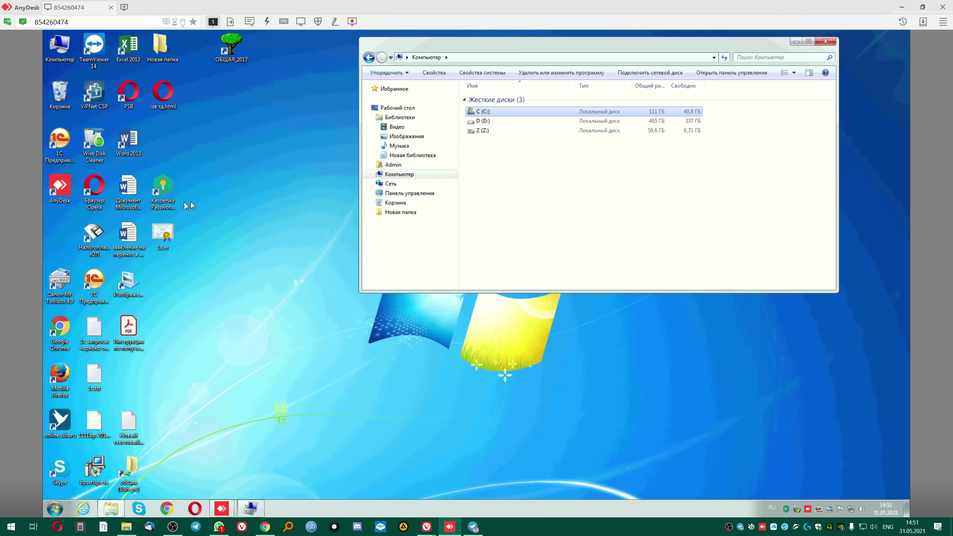
{"action": "double_click", "coordinate": [173, 189]}
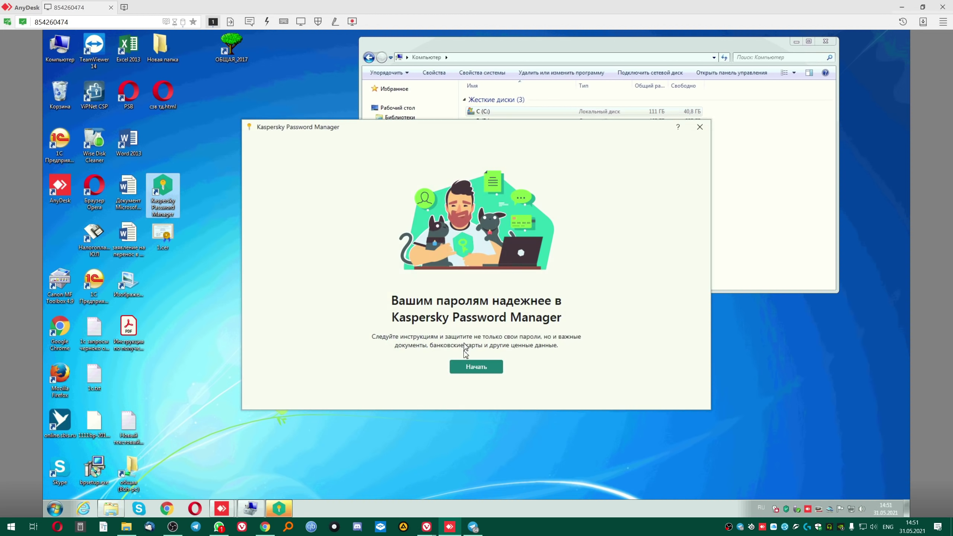
{"action": "left_click", "coordinate": [700, 127]}
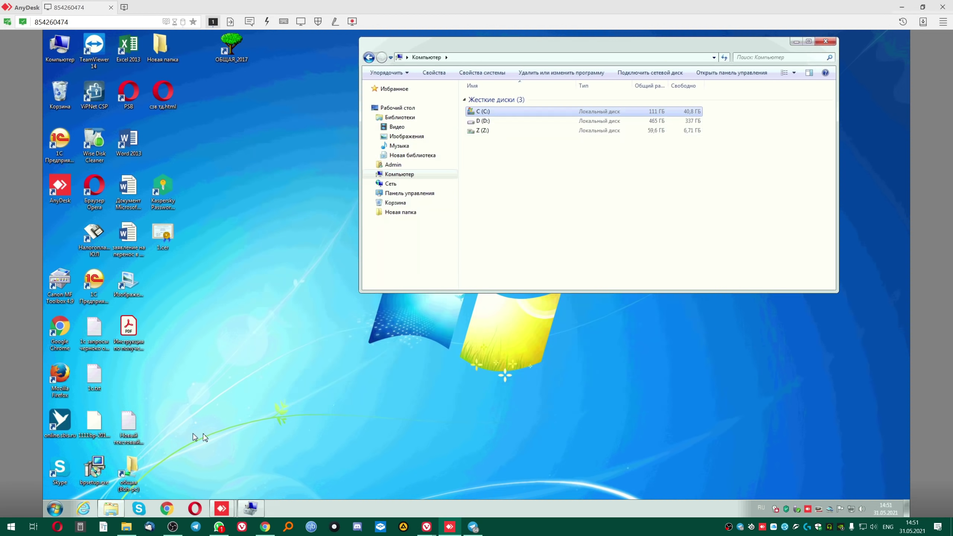
Step: Open the Control Panel's list of installed programs and find Kaspersky Password Manager in it
{"action": "left_click", "coordinate": [55, 509]}
{"action": "left_click", "coordinate": [212, 408]}
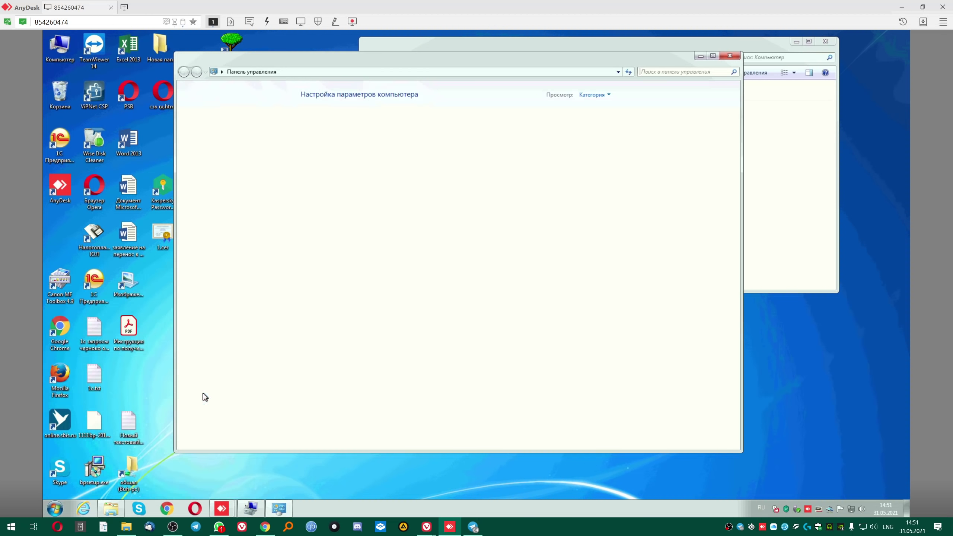
{"action": "left_click", "coordinate": [361, 230]}
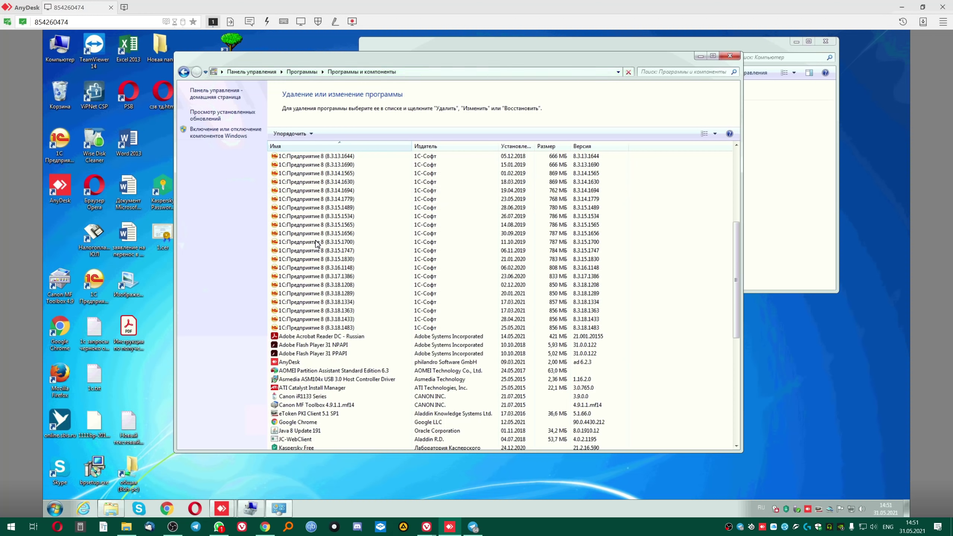
{"action": "scroll", "coordinate": [349, 340], "scroll_direction": "down", "scroll_amount": 1}
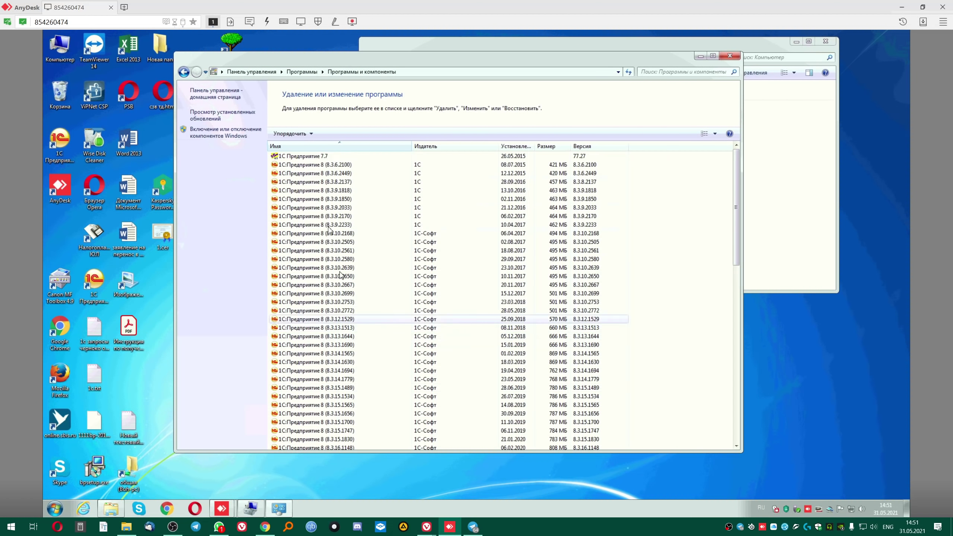
{"action": "scroll", "coordinate": [341, 319], "scroll_direction": "down", "scroll_amount": 3}
{"action": "scroll", "coordinate": [340, 314], "scroll_direction": "down", "scroll_amount": 9}
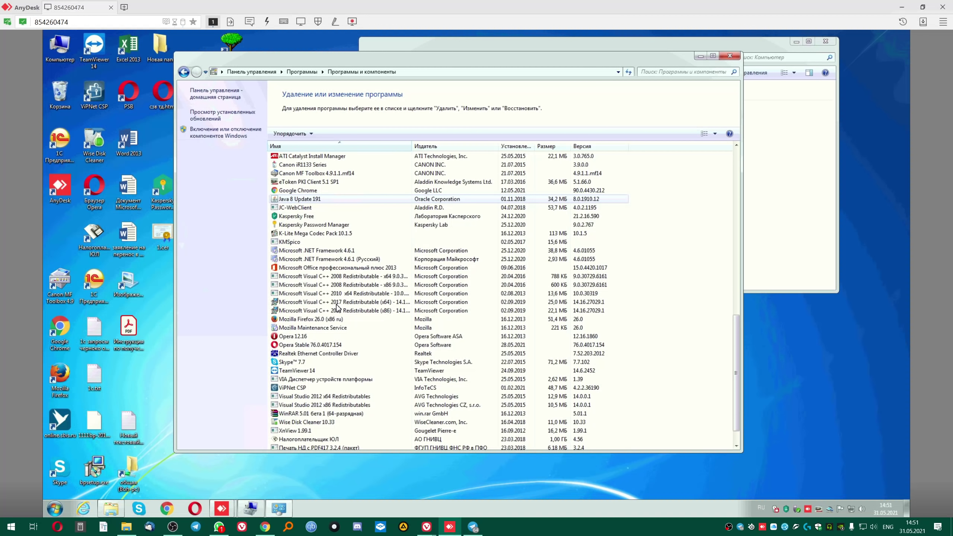
{"action": "scroll", "coordinate": [338, 327], "scroll_direction": "up", "scroll_amount": 4}
Step: Uninstall Kaspersky Password Manager, keeping its program settings, vault and vault backups, and finish the wizard
{"action": "right_click", "coordinate": [338, 330]}
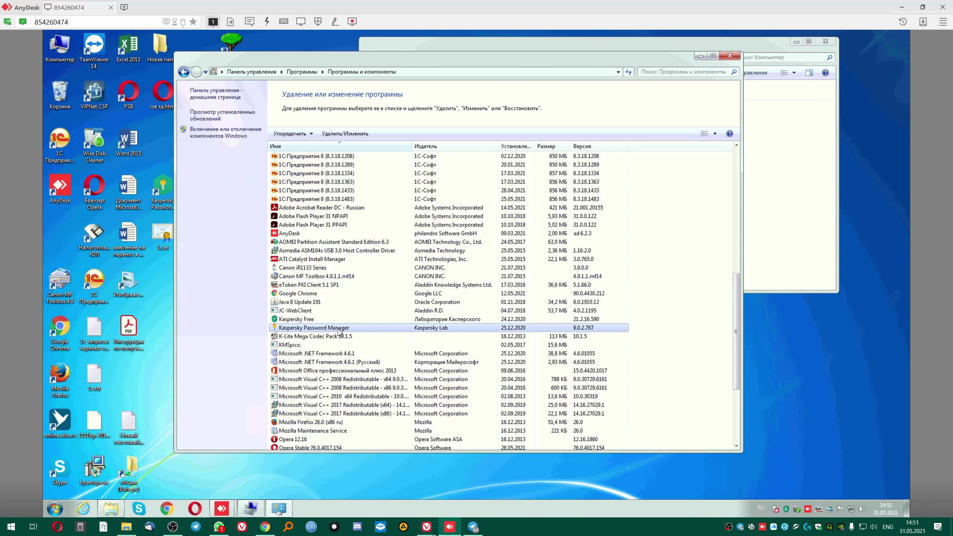
{"action": "left_click", "coordinate": [350, 335]}
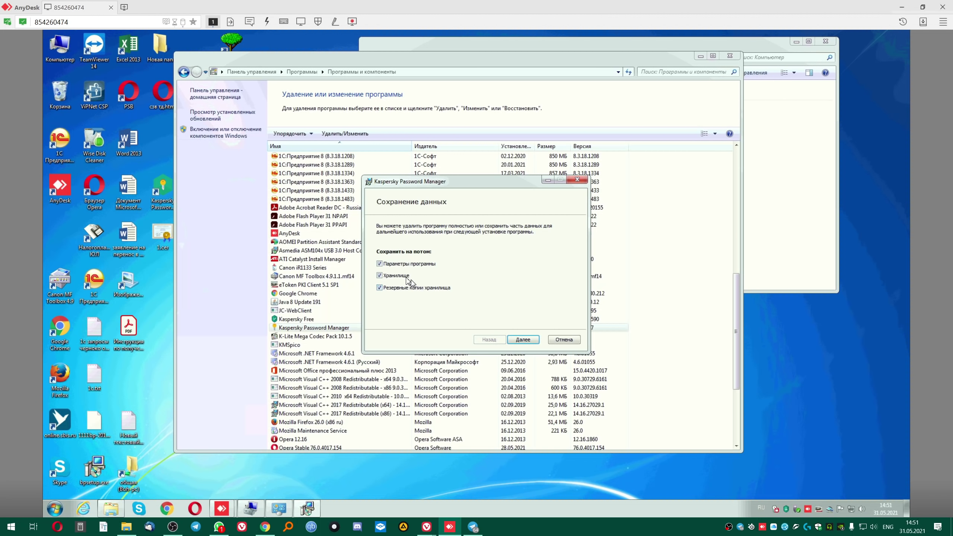
{"action": "left_click", "coordinate": [524, 340]}
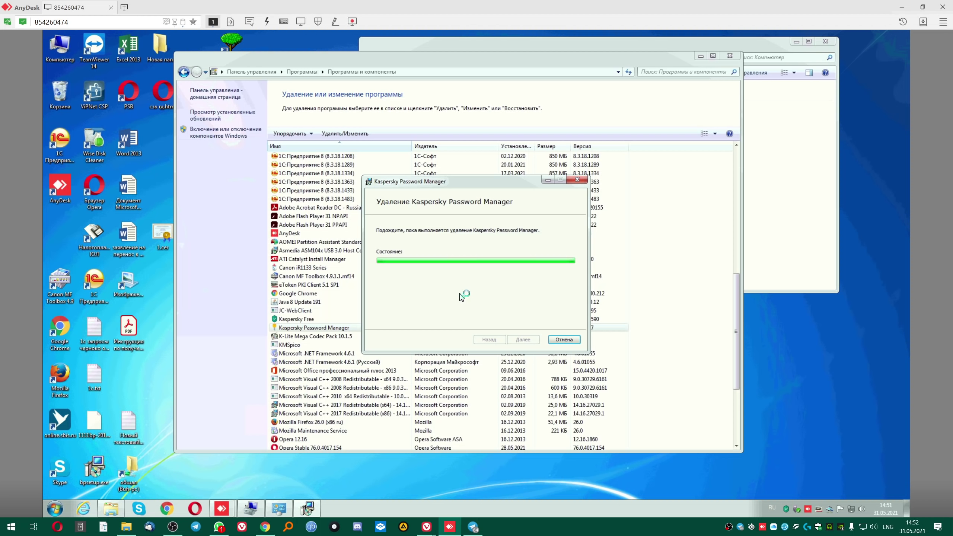
{"action": "mouse_move", "coordinate": [163, 235]}
{"action": "left_mouse_down"}
{"action": "mouse_move", "coordinate": [72, 242]}
{"action": "mouse_move", "coordinate": [166, 222]}
{"action": "mouse_move", "coordinate": [161, 235]}
{"action": "left_mouse_up"}
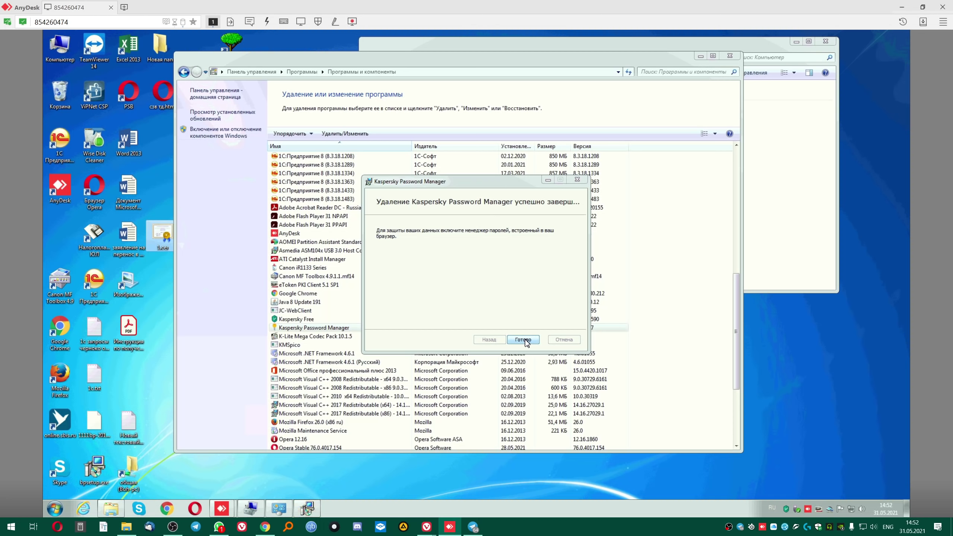
{"action": "left_click", "coordinate": [523, 340]}
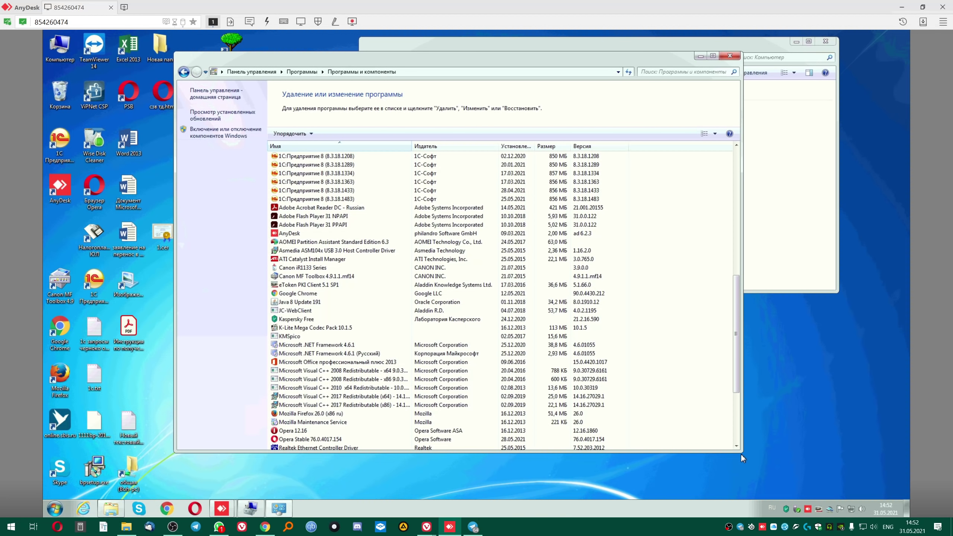
Step: Move and narrow the installed programs window, review the installed 1С:Предприятие versions, and close the list
{"action": "left_click_drag", "start_coordinate": [742, 455], "coordinate": [625, 470]}
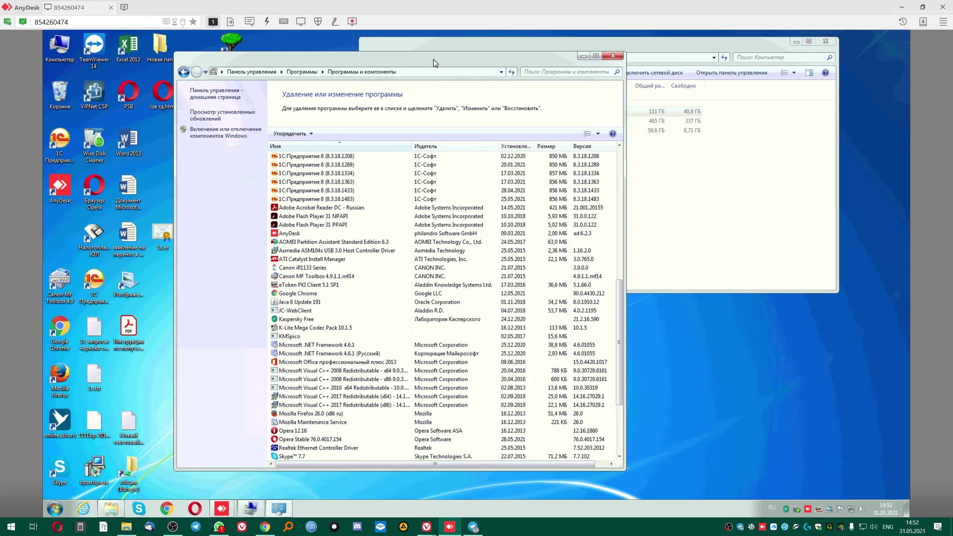
{"action": "left_click_drag", "start_coordinate": [433, 60], "coordinate": [546, 70]}
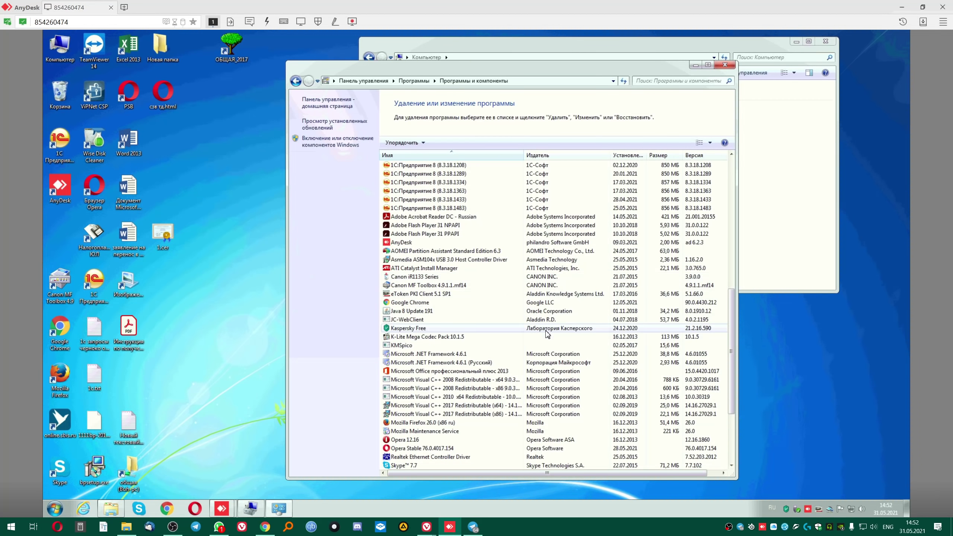
{"action": "scroll", "coordinate": [505, 344], "scroll_direction": "up", "scroll_amount": 15}
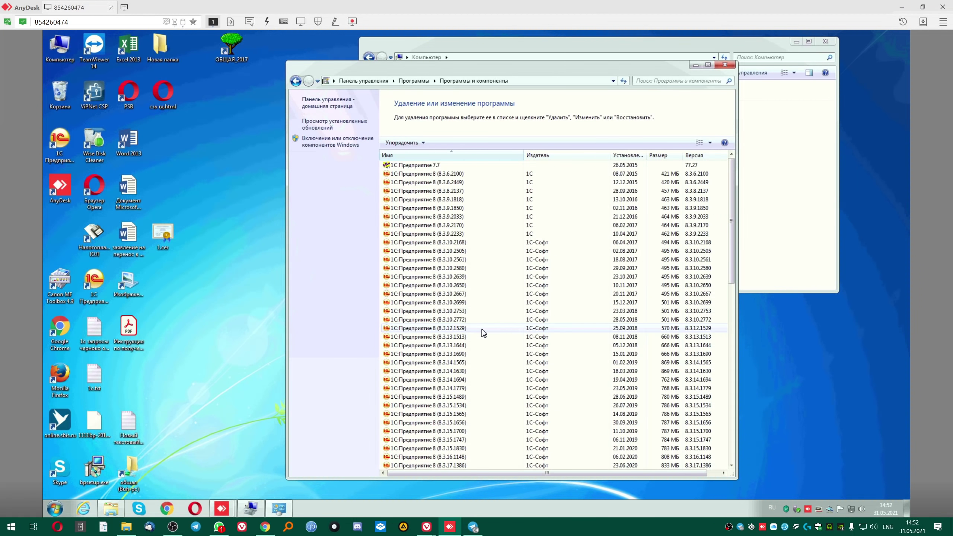
{"action": "scroll", "coordinate": [484, 287], "scroll_direction": "down", "scroll_amount": 3}
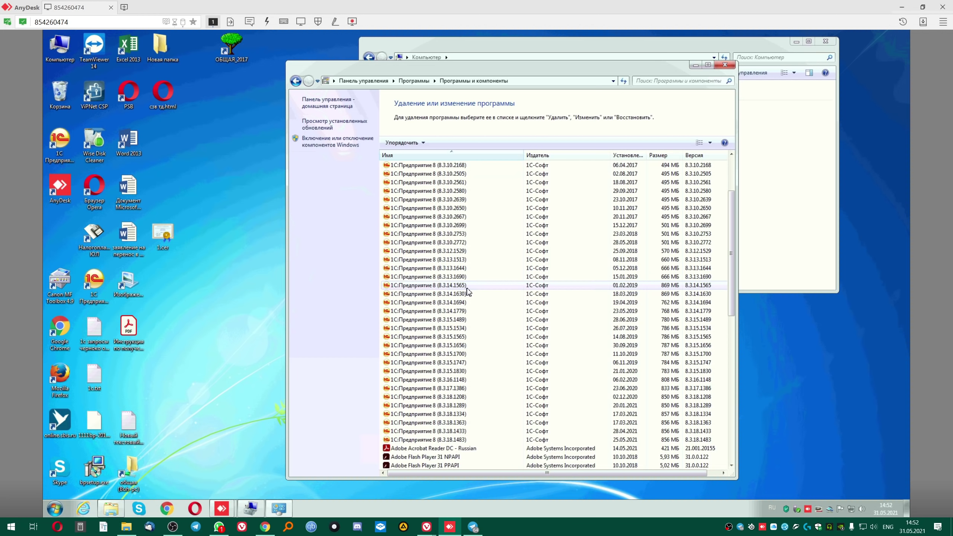
{"action": "scroll", "coordinate": [505, 248], "scroll_direction": "up", "scroll_amount": 3}
{"action": "scroll", "coordinate": [505, 248], "scroll_direction": "down", "scroll_amount": 8}
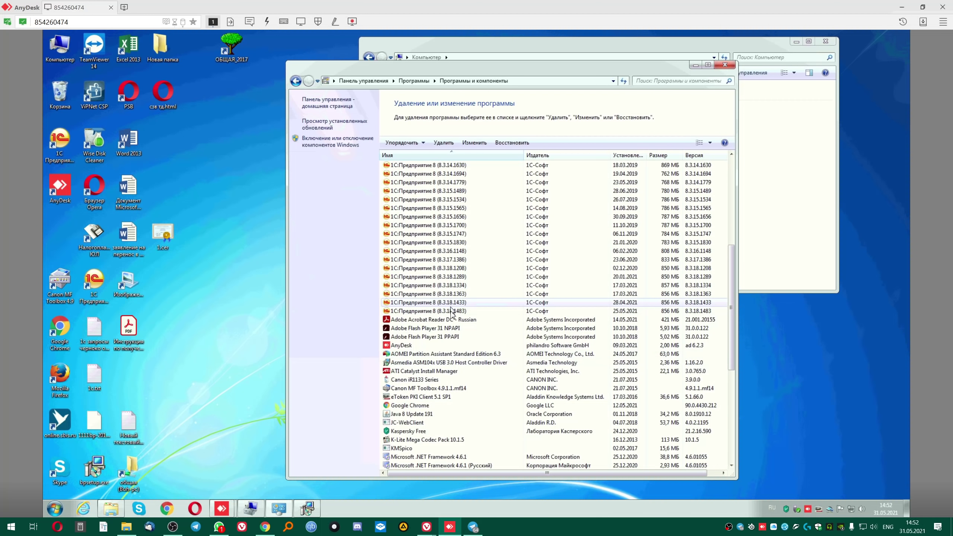
{"action": "left_click", "coordinate": [421, 312]}
{"action": "scroll", "coordinate": [457, 248], "scroll_direction": "up", "scroll_amount": 8}
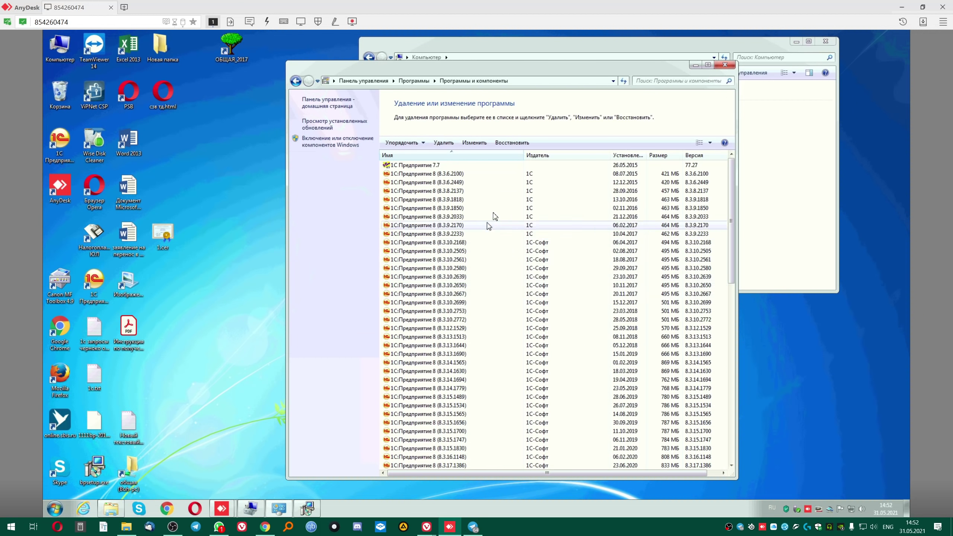
{"action": "left_click", "coordinate": [725, 64]}
Step: Close the Управление компьютером window, check the free space on drive C in Компьютер, and close that window too
{"action": "left_click_drag", "start_coordinate": [636, 263], "coordinate": [511, 166]}
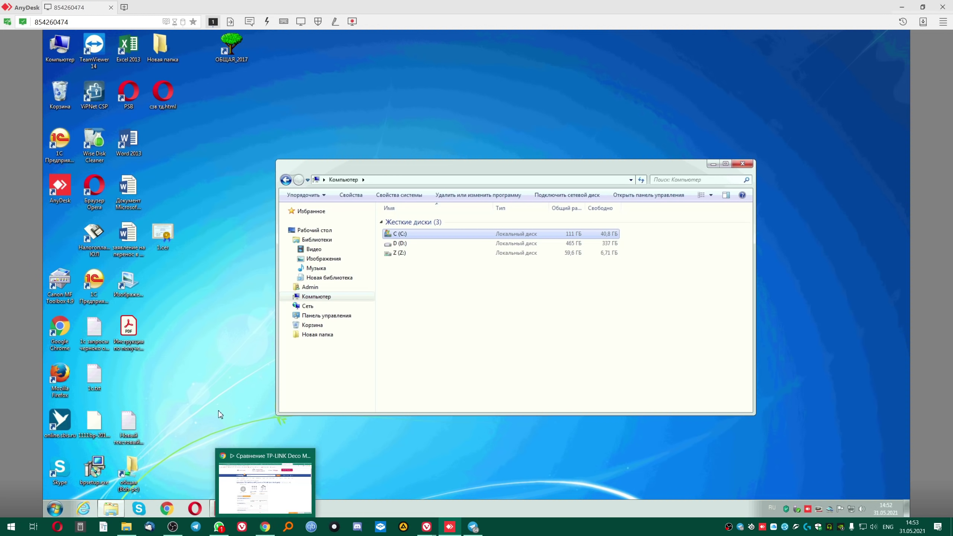
{"action": "left_click", "coordinate": [254, 495]}
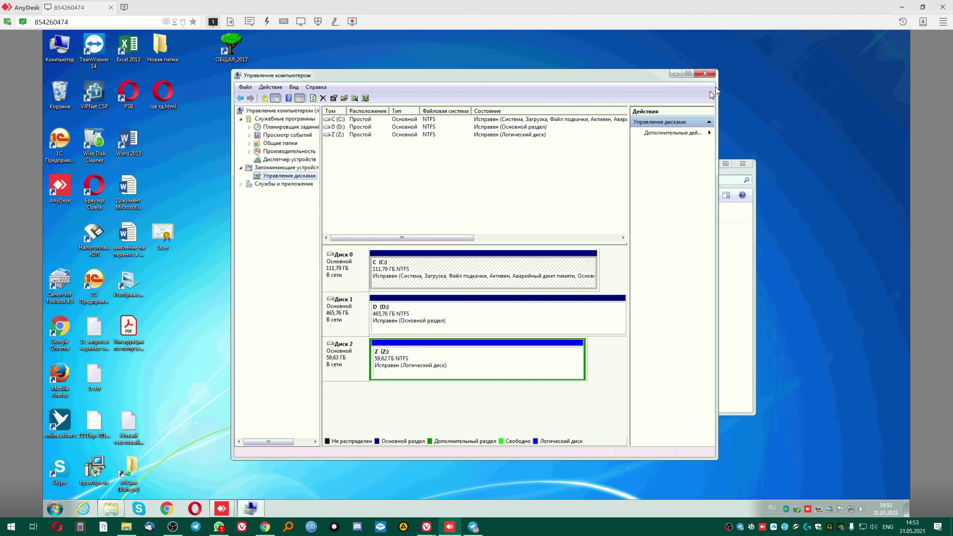
{"action": "left_click", "coordinate": [703, 74]}
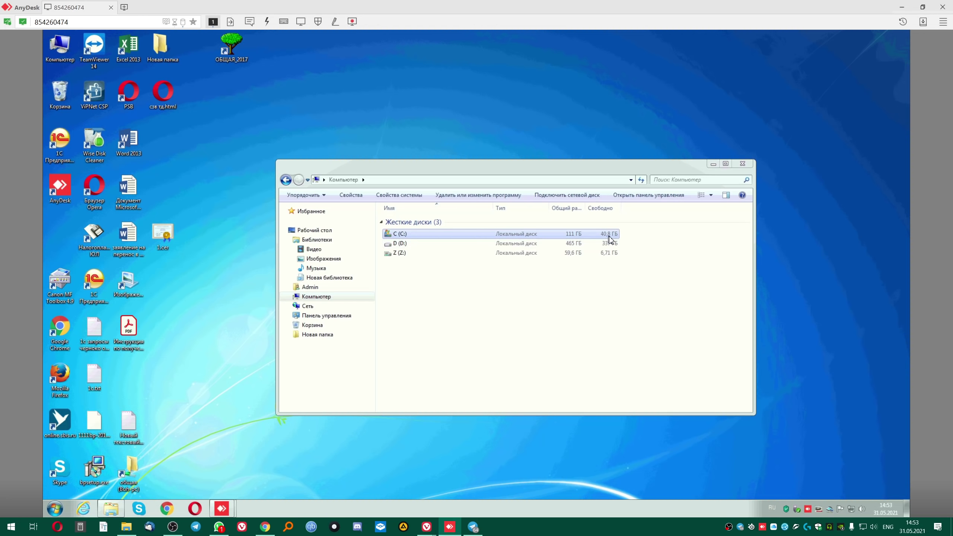
{"action": "left_click", "coordinate": [571, 318]}
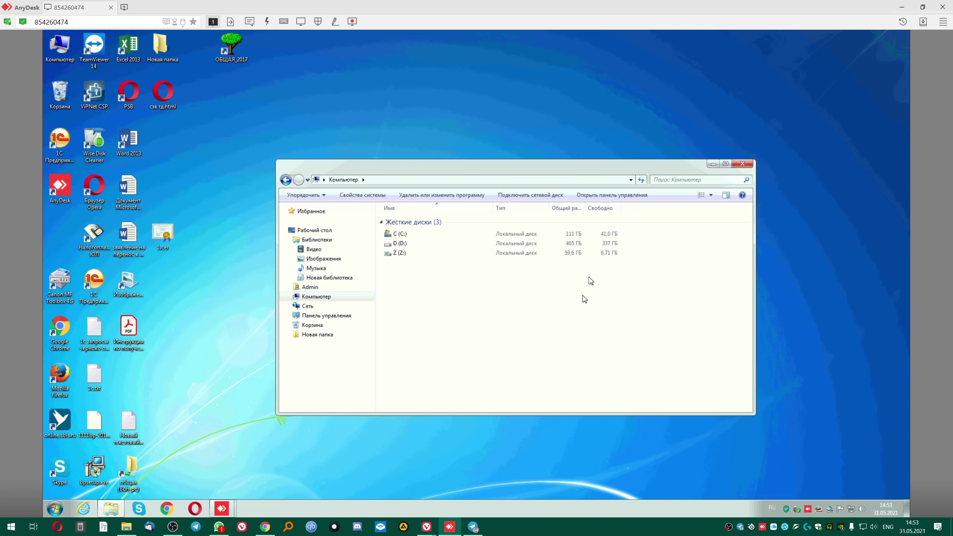
{"action": "left_click_drag", "start_coordinate": [616, 170], "coordinate": [612, 138]}
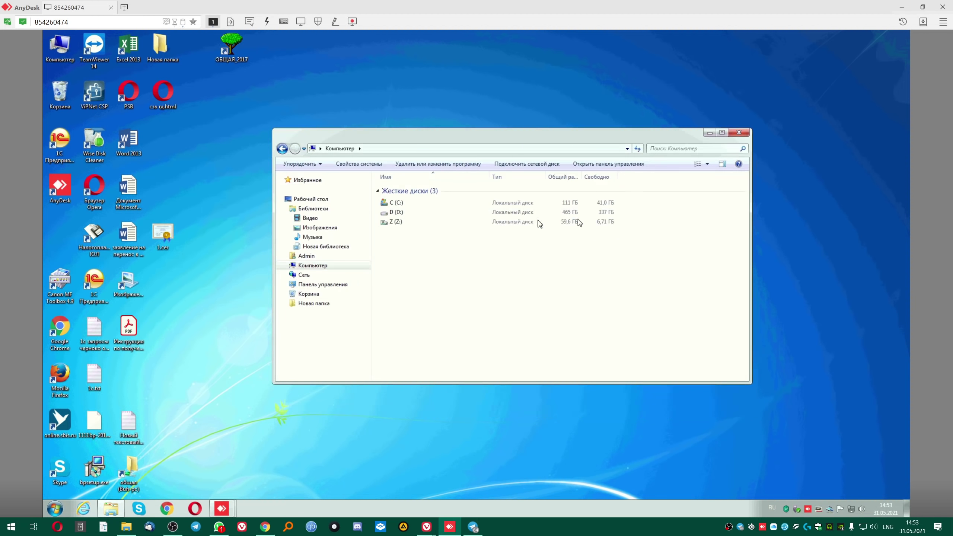
{"action": "left_click", "coordinate": [738, 133]}
{"action": "left_click", "coordinate": [301, 22]}
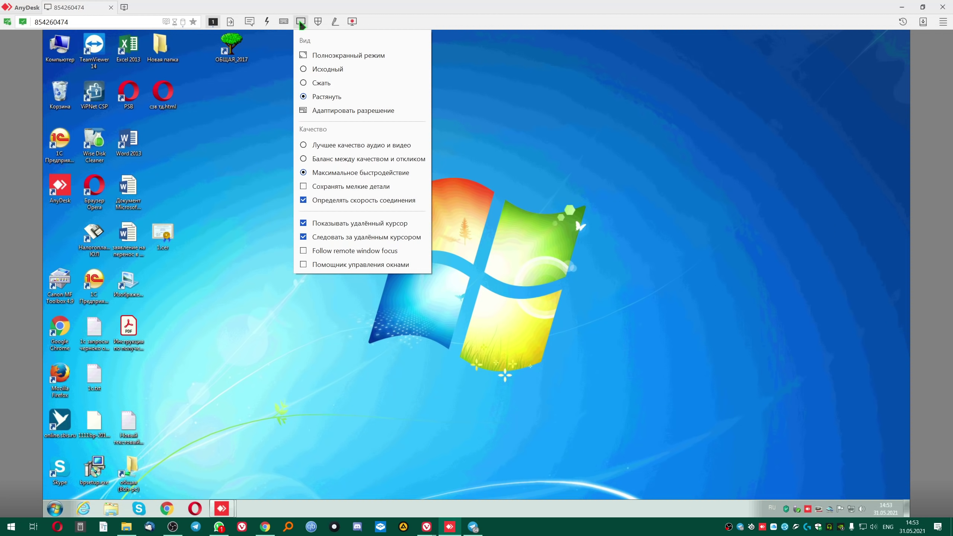
{"action": "mouse_move", "coordinate": [267, 22]}
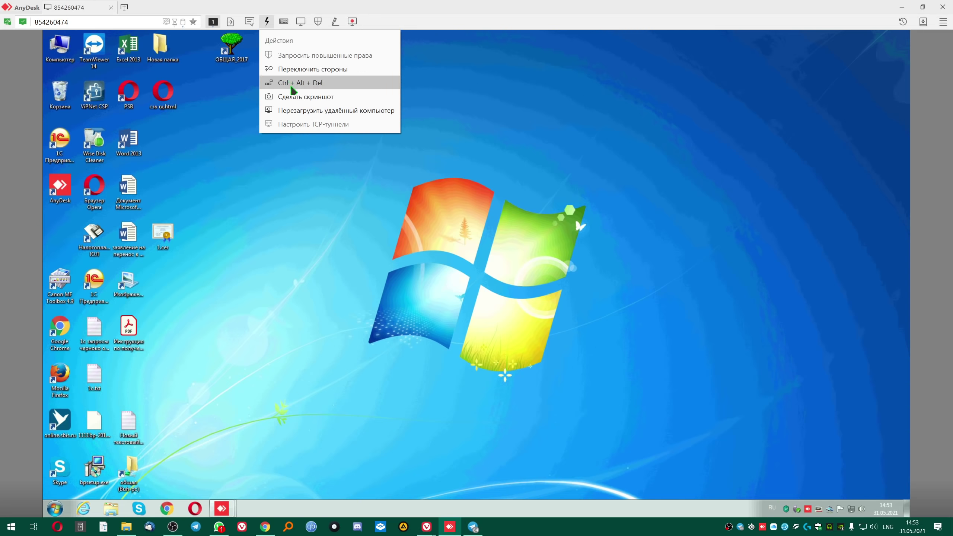
{"action": "left_click", "coordinate": [298, 111]}
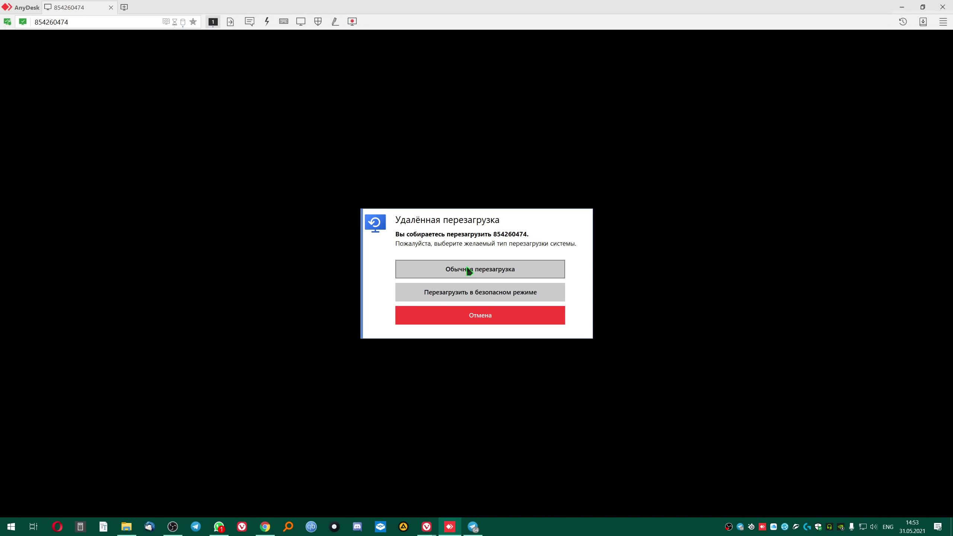
{"action": "left_click", "coordinate": [493, 318]}
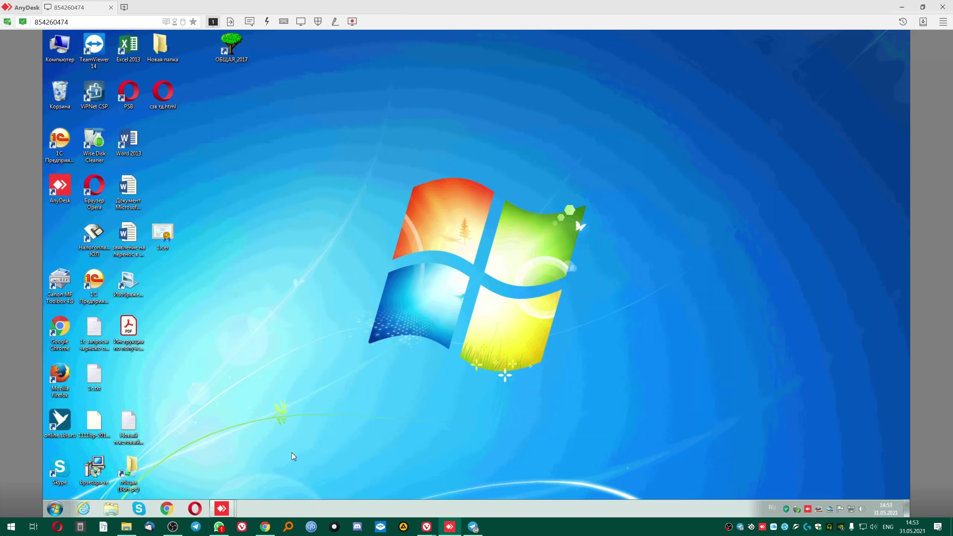
Step: Restart the remote computer from the AnyDesk session with a normal reboot (Обычная перезагрузка)
{"action": "left_click", "coordinate": [284, 21]}
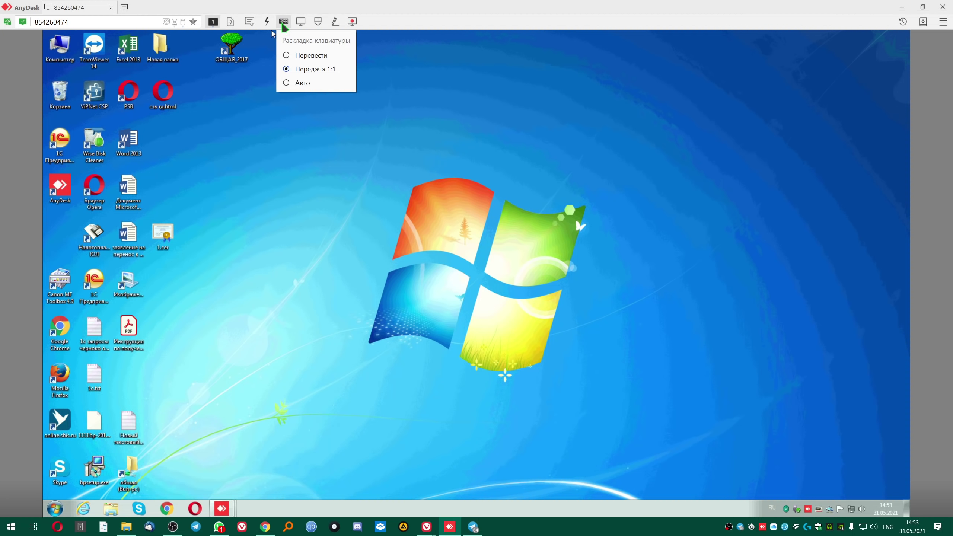
{"action": "left_click", "coordinate": [300, 21]}
{"action": "left_click", "coordinate": [250, 21]}
{"action": "left_click", "coordinate": [267, 21]}
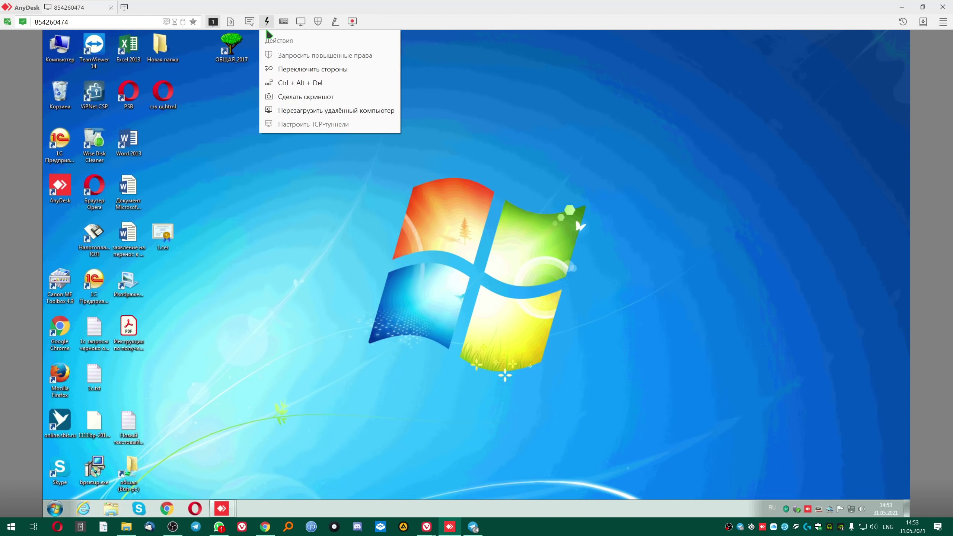
{"action": "left_click", "coordinate": [287, 113]}
{"action": "left_click", "coordinate": [472, 267]}
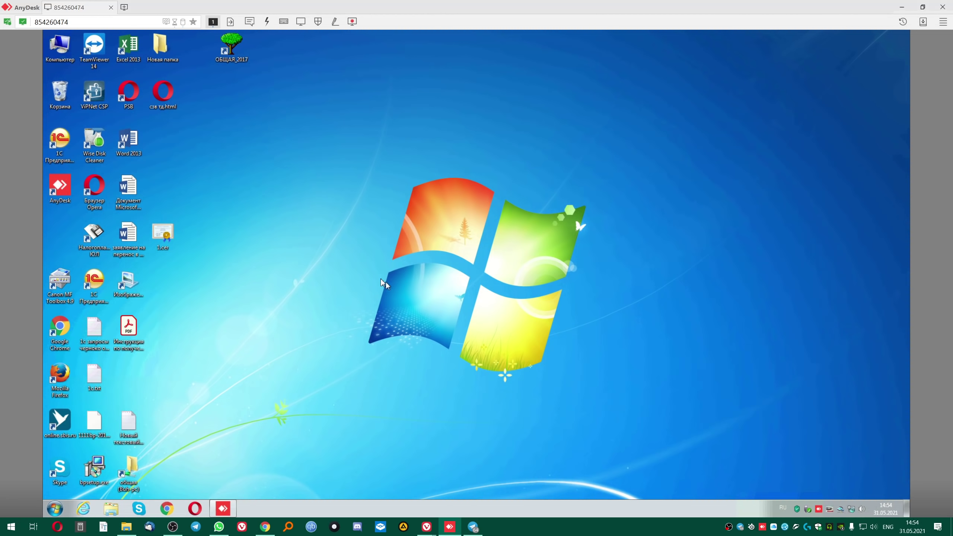
Step: Check the drives' free space in Компьютер after the restart, and look inside the 000 and 0 folders on drive C
{"action": "double_click", "coordinate": [72, 52]}
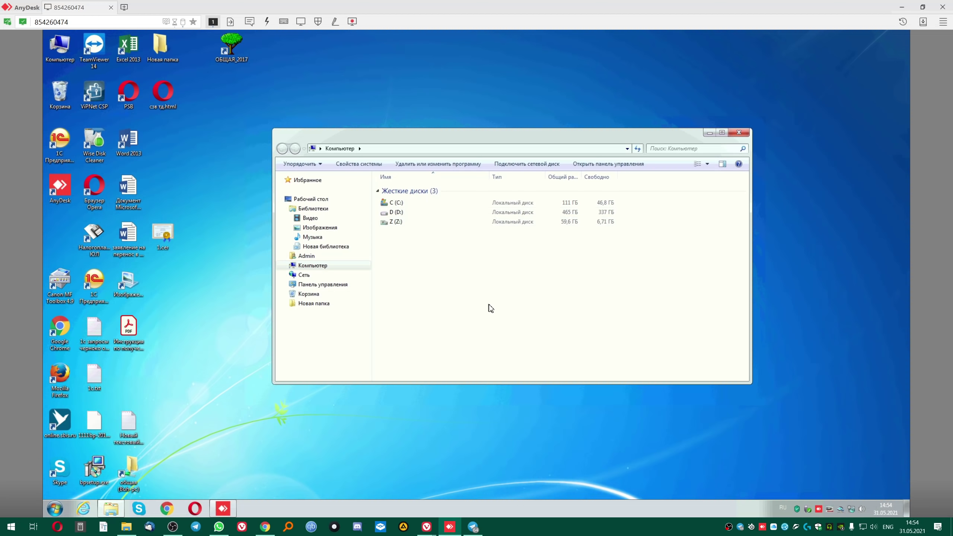
{"action": "left_click", "coordinate": [555, 205]}
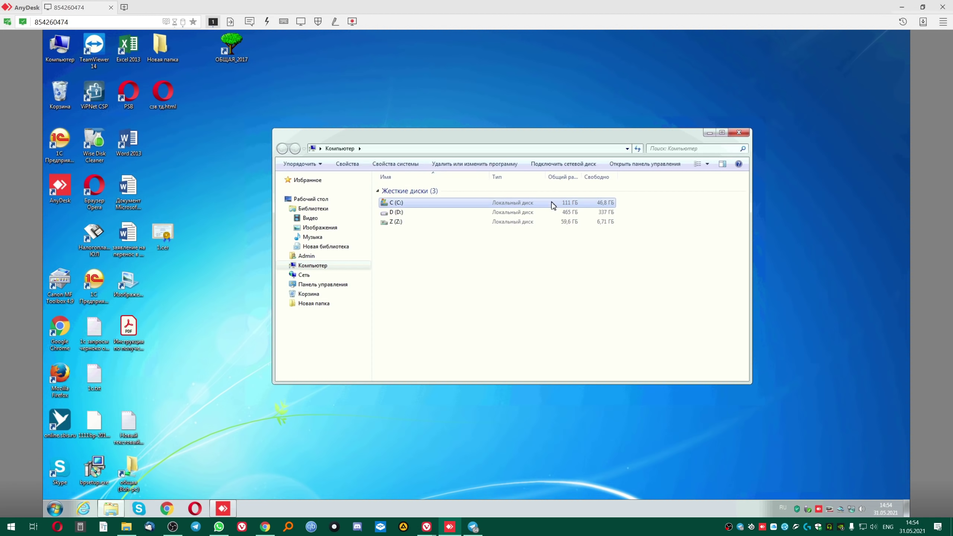
{"action": "left_click_drag", "start_coordinate": [605, 137], "coordinate": [582, 168]}
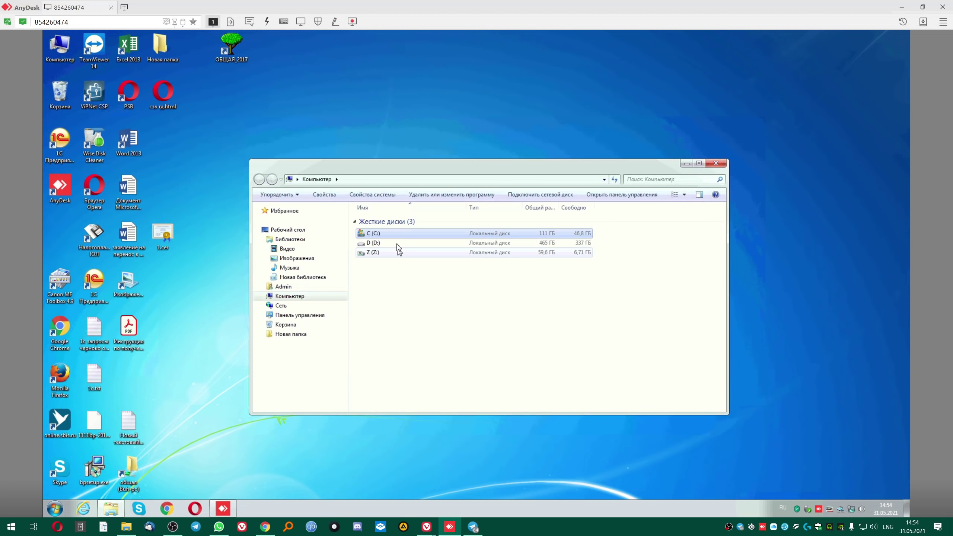
{"action": "double_click", "coordinate": [398, 235]}
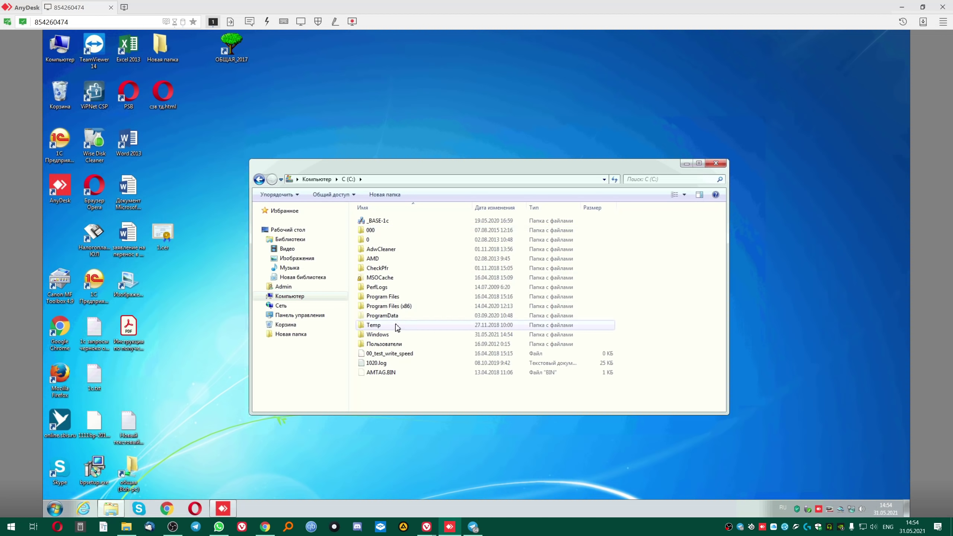
{"action": "double_click", "coordinate": [371, 231]}
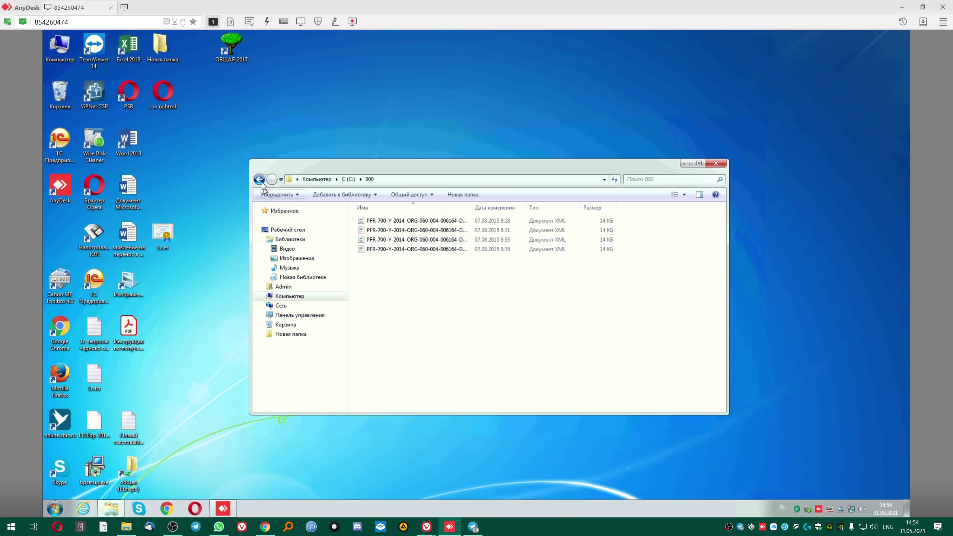
{"action": "key", "text": "BackSpace"}
{"action": "double_click", "coordinate": [375, 240]}
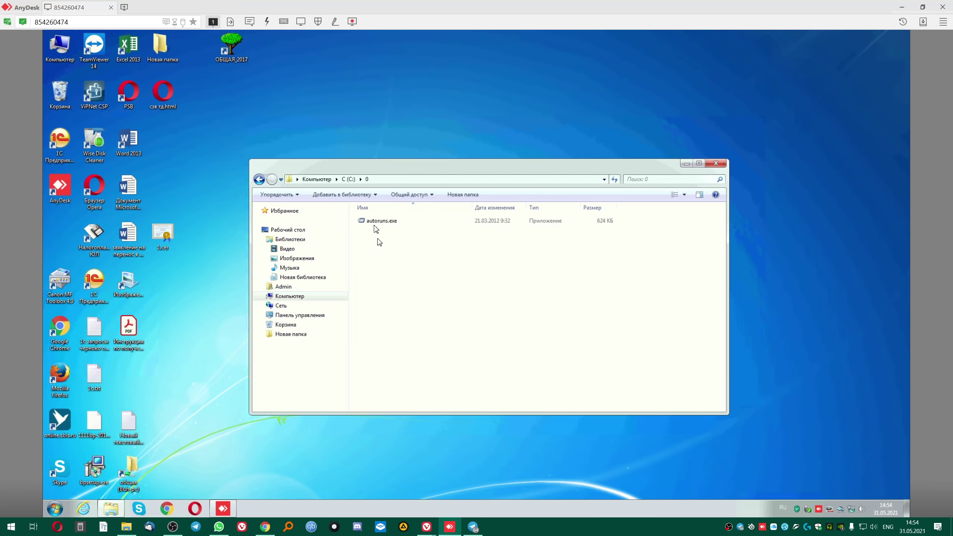
{"action": "left_click", "coordinate": [259, 180]}
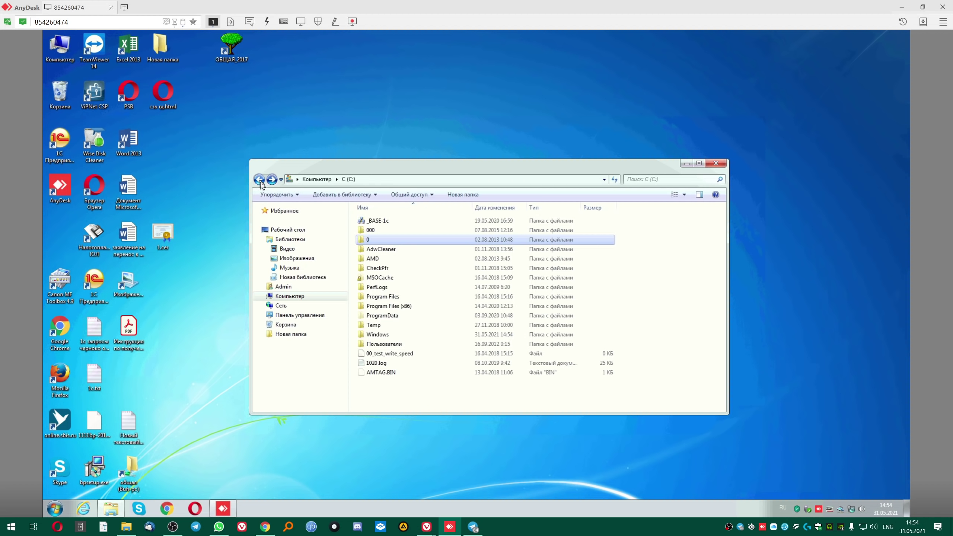
Step: Check the size of the _BASE-1c folder on drive C in its properties
{"action": "left_click", "coordinate": [386, 222]}
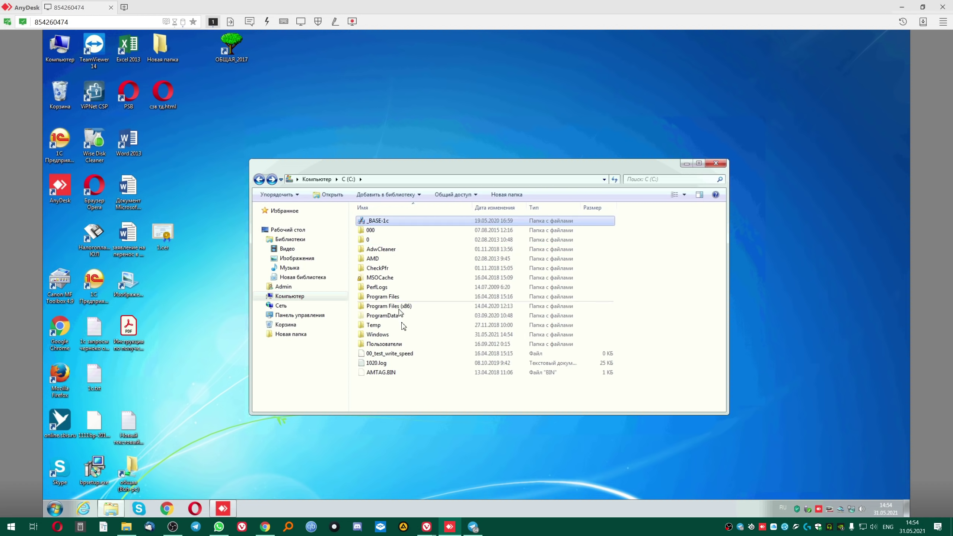
{"action": "right_click", "coordinate": [383, 222]}
{"action": "left_click", "coordinate": [414, 395]}
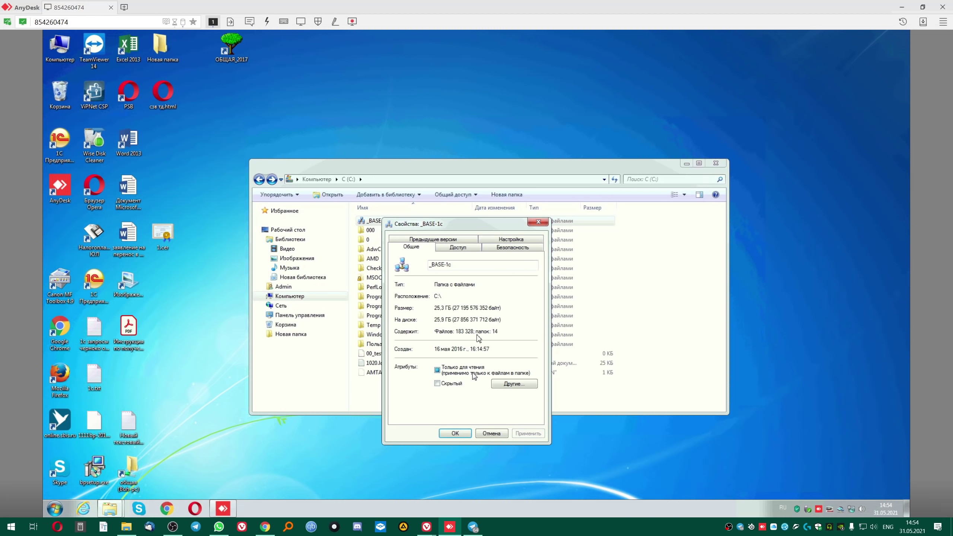
{"action": "left_click", "coordinate": [538, 222]}
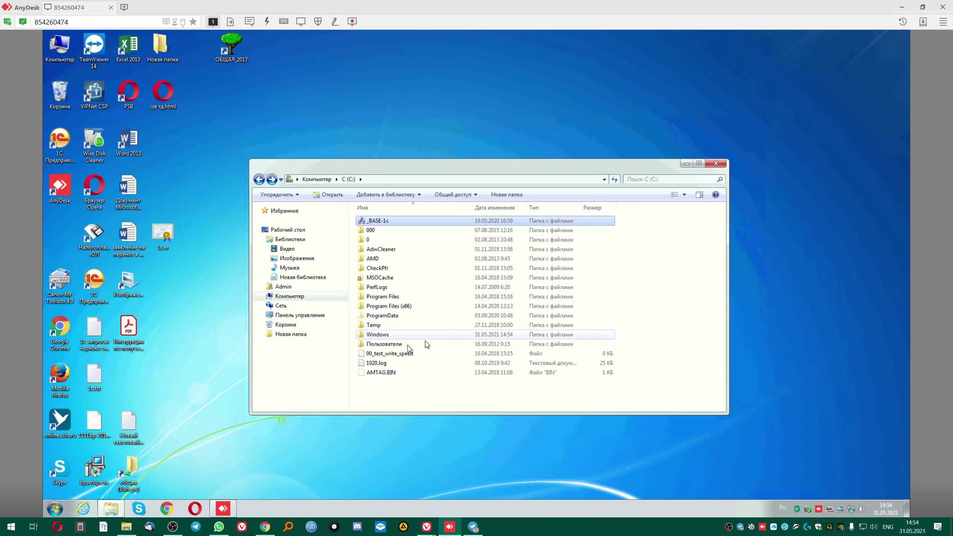
Step: Check the used and free space of drive C in its properties, and close all open windows
{"action": "left_click", "coordinate": [259, 180]}
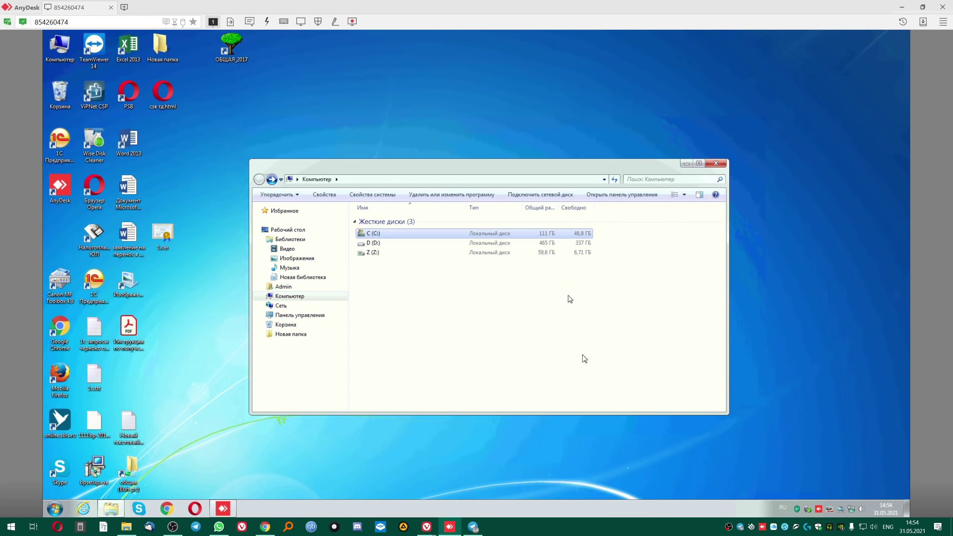
{"action": "right_click", "coordinate": [556, 233]}
{"action": "left_click", "coordinate": [592, 370]}
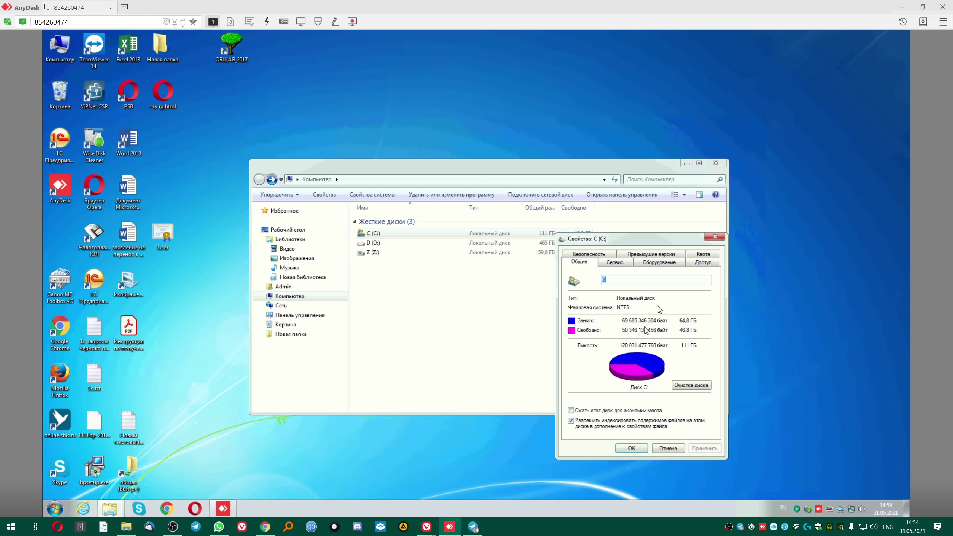
{"action": "left_click_drag", "start_coordinate": [651, 241], "coordinate": [555, 241]}
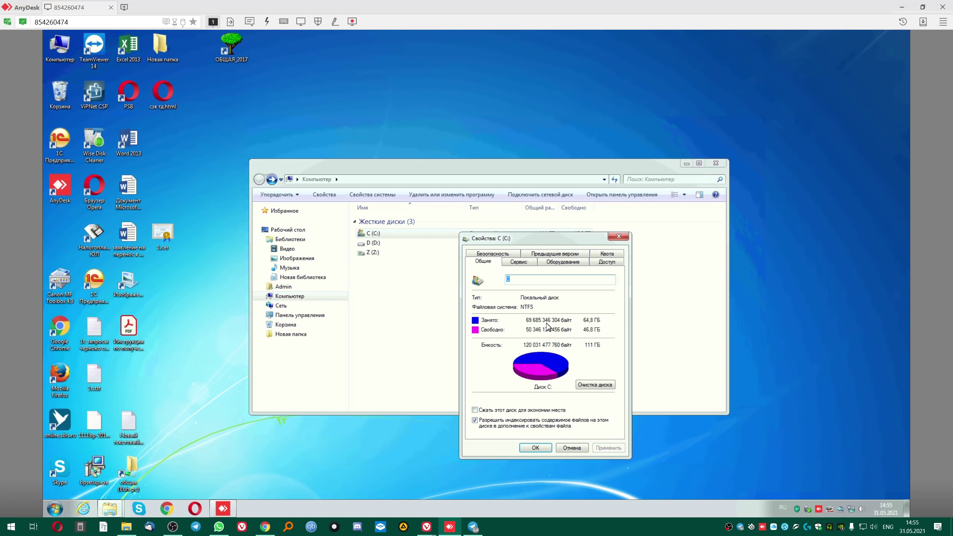
{"action": "left_click", "coordinate": [618, 236]}
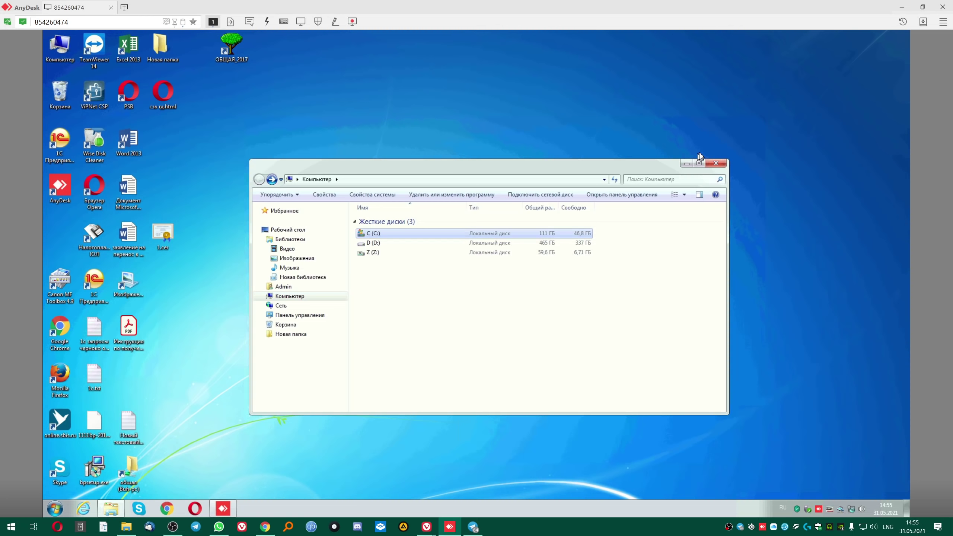
{"action": "key", "text": "alt+F4"}
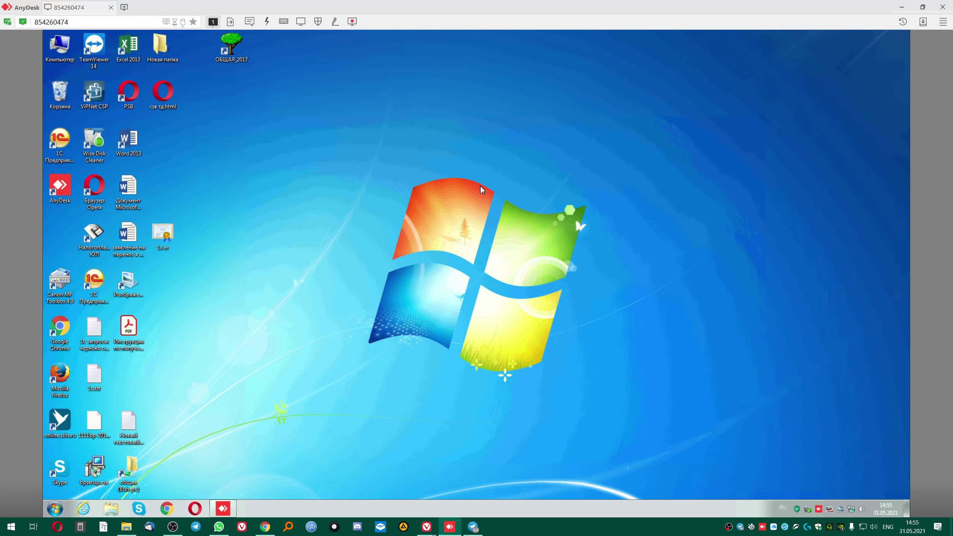